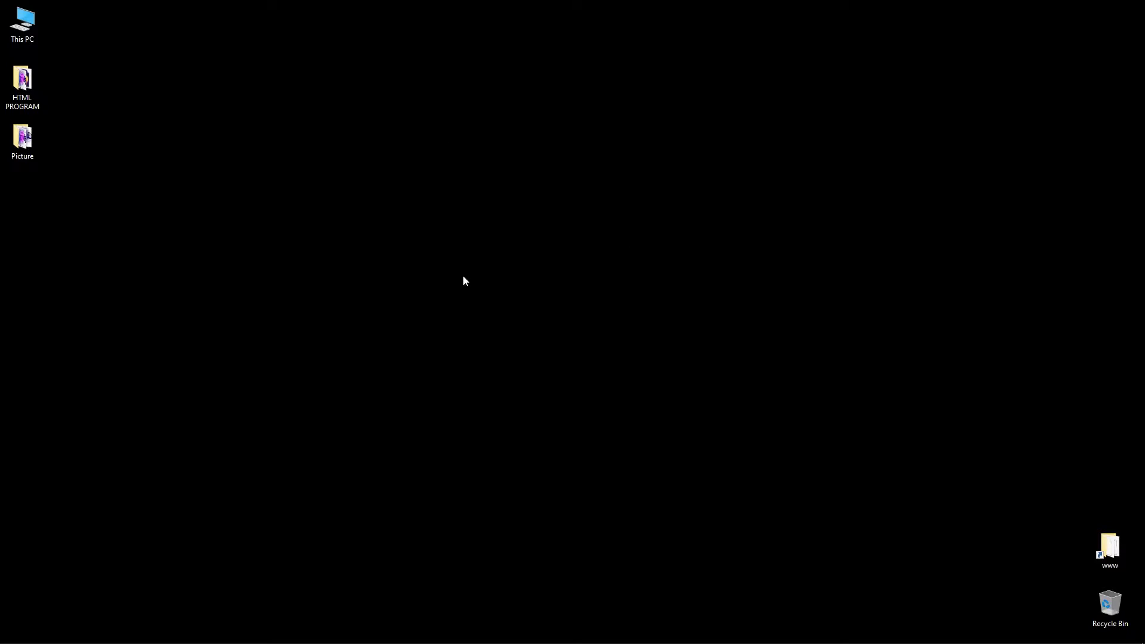
Restore the 3ds Max window and activate the Perspective, Top and Front viewports in turn
{"action": "left_click", "coordinate": [161, 631]}
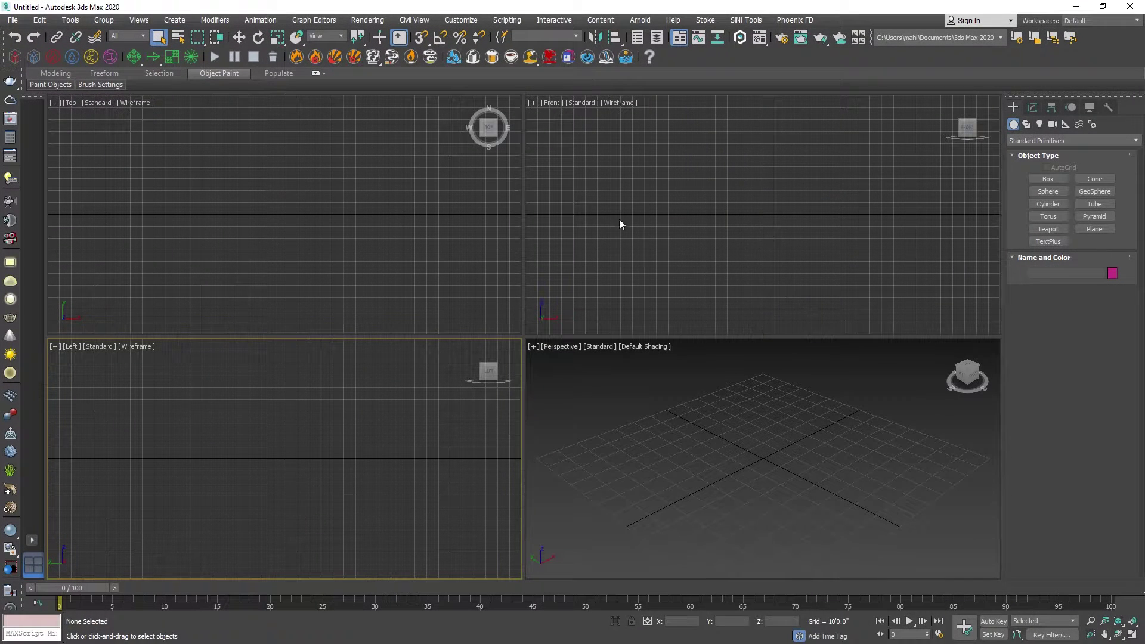
{"action": "left_click", "coordinate": [610, 353]}
{"action": "left_click", "coordinate": [370, 212]}
{"action": "left_click", "coordinate": [596, 286]}
{"action": "left_click", "coordinate": [726, 428]}
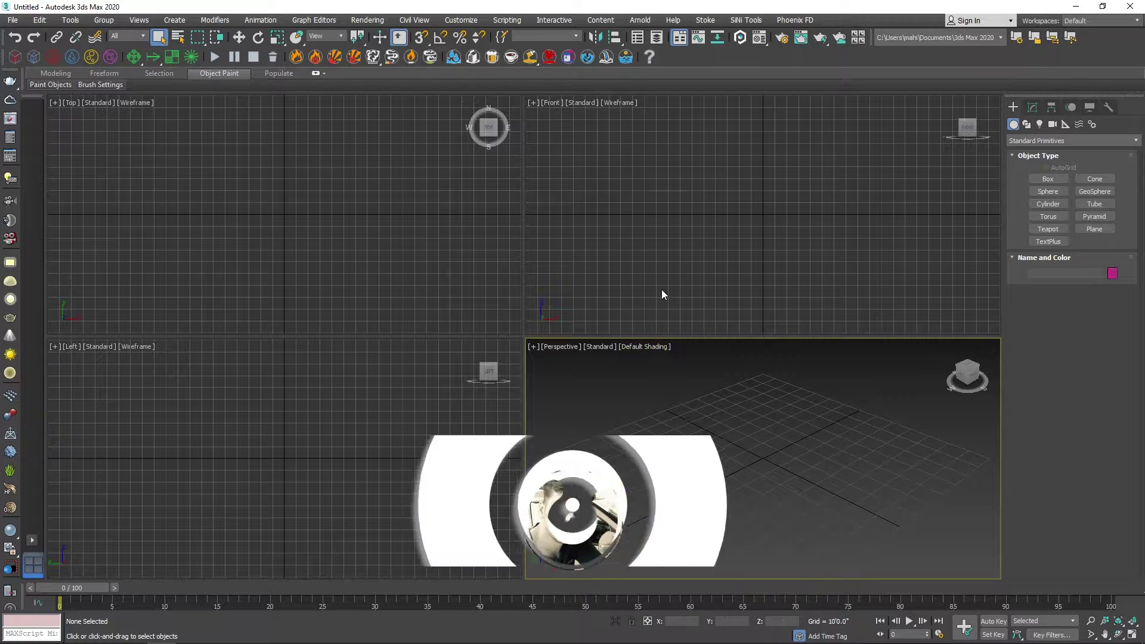
Return to the Create panel and choose the Shapes category
{"action": "left_click", "coordinate": [1032, 108]}
{"action": "left_click", "coordinate": [1014, 107]}
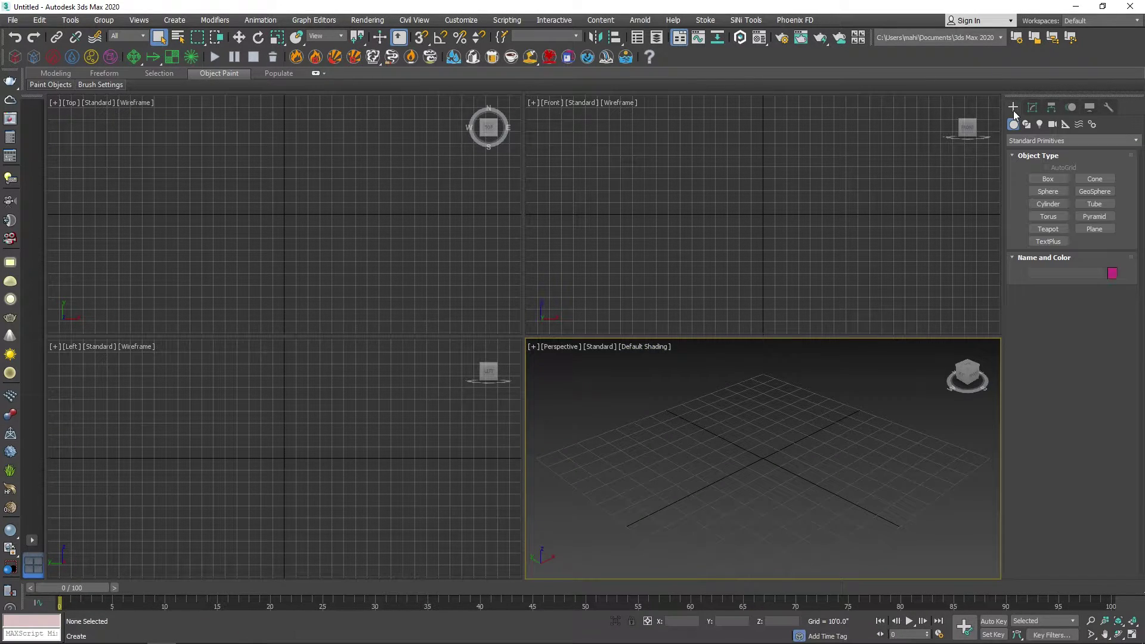
{"action": "left_click", "coordinate": [1026, 125]}
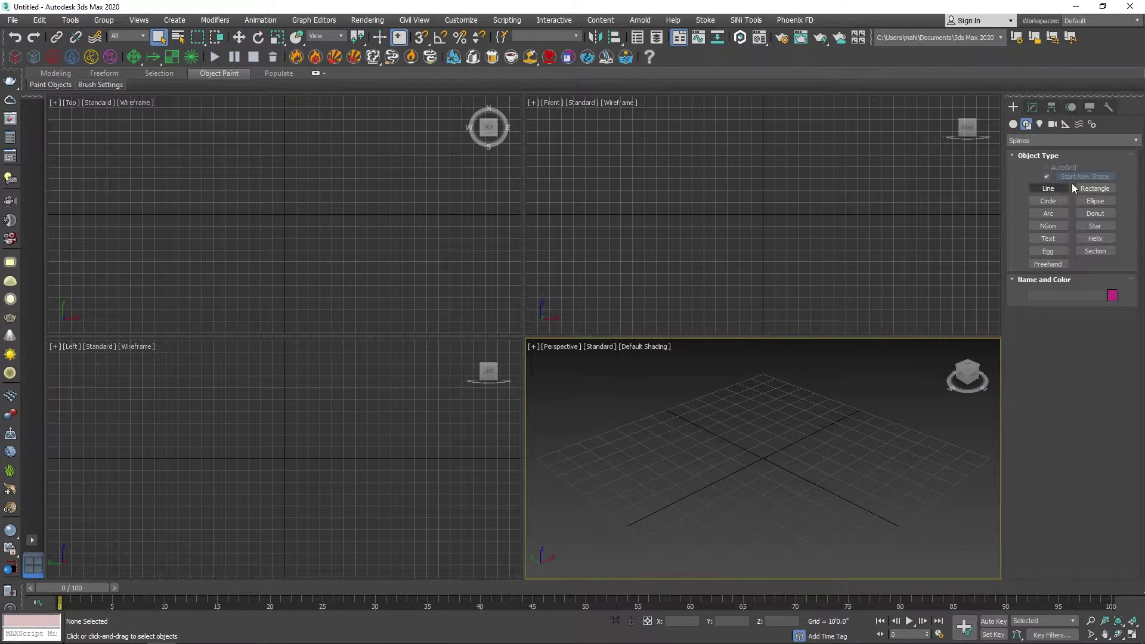
Draw a small circle in the Front view, then maximize the Left view with grid snap on
{"action": "left_click", "coordinate": [1044, 201]}
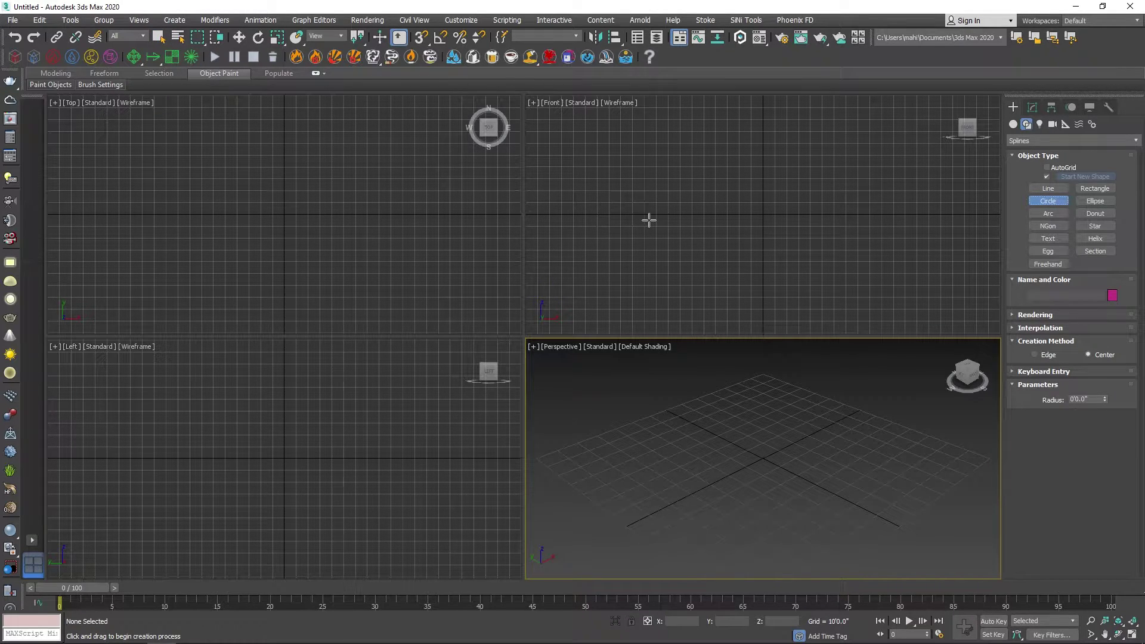
{"action": "left_click_drag", "start_coordinate": [584, 214], "coordinate": [591, 215]}
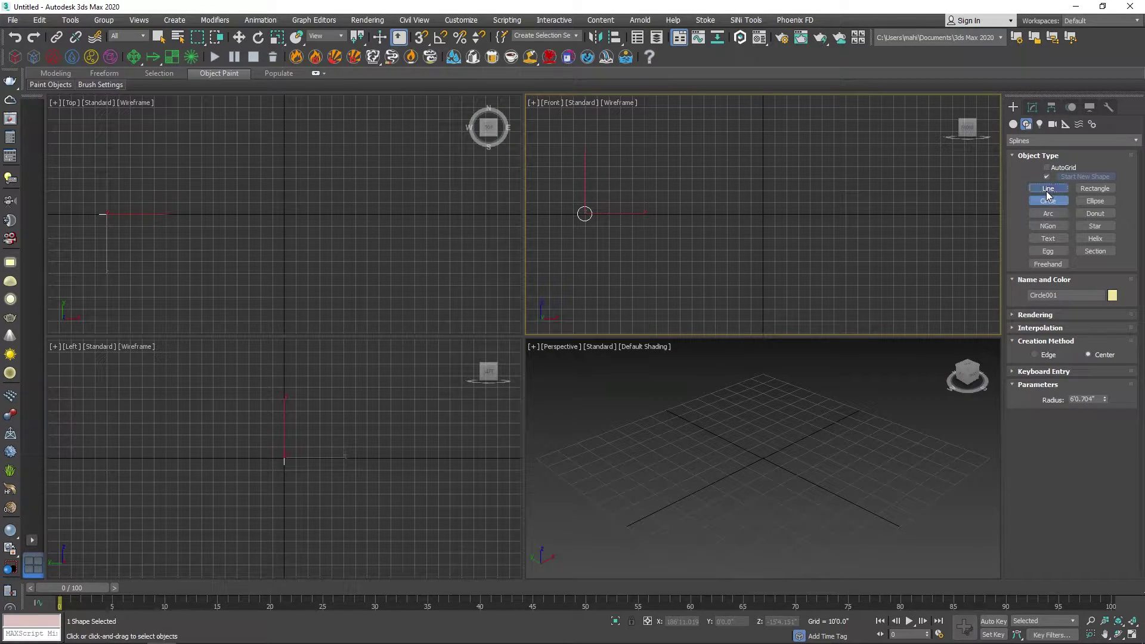
{"action": "left_click", "coordinate": [1048, 189]}
{"action": "right_click", "coordinate": [374, 463]}
{"action": "key", "text": "alt+w"}
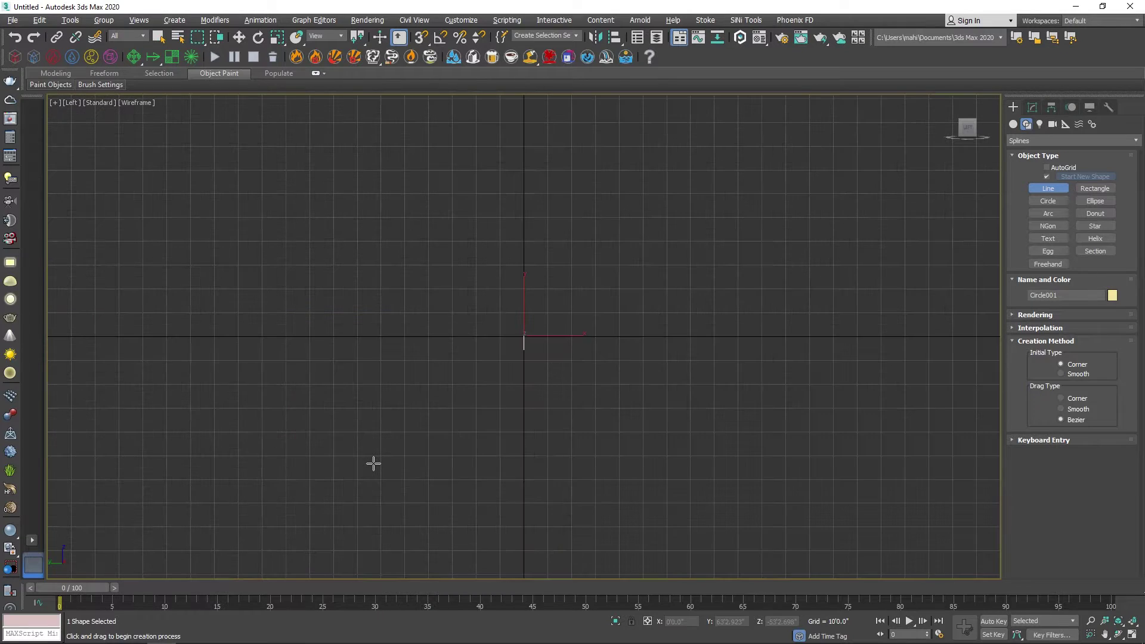
{"action": "middle_click_drag", "start_coordinate": [666, 346], "coordinate": [371, 409]}
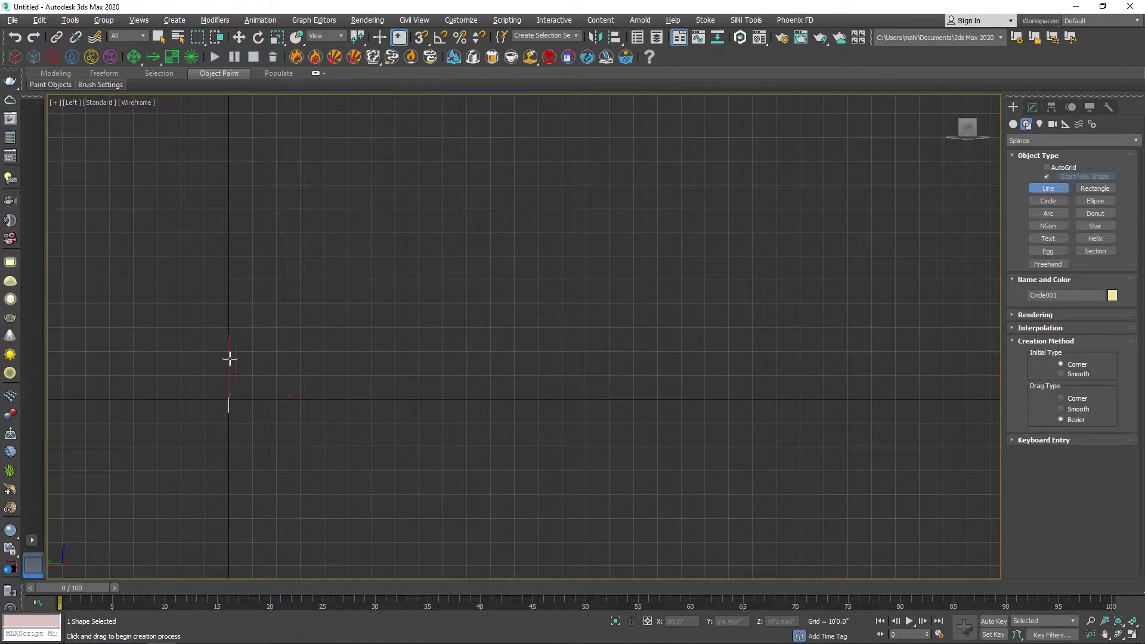
{"action": "key", "text": "s"}
Draw a six-point stepped line with right-angled corners in the Left view
{"action": "left_click", "coordinate": [228, 376]}
{"action": "left_click", "coordinate": [228, 233]}
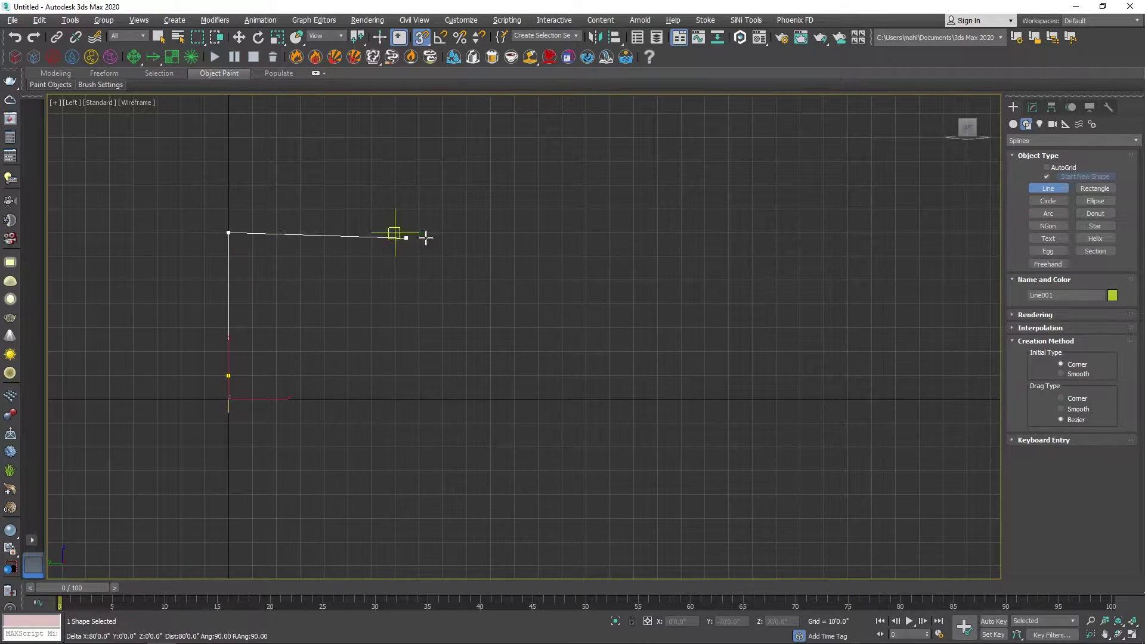
{"action": "left_click", "coordinate": [515, 233]}
{"action": "left_click", "coordinate": [515, 375]}
{"action": "left_click", "coordinate": [729, 376]}
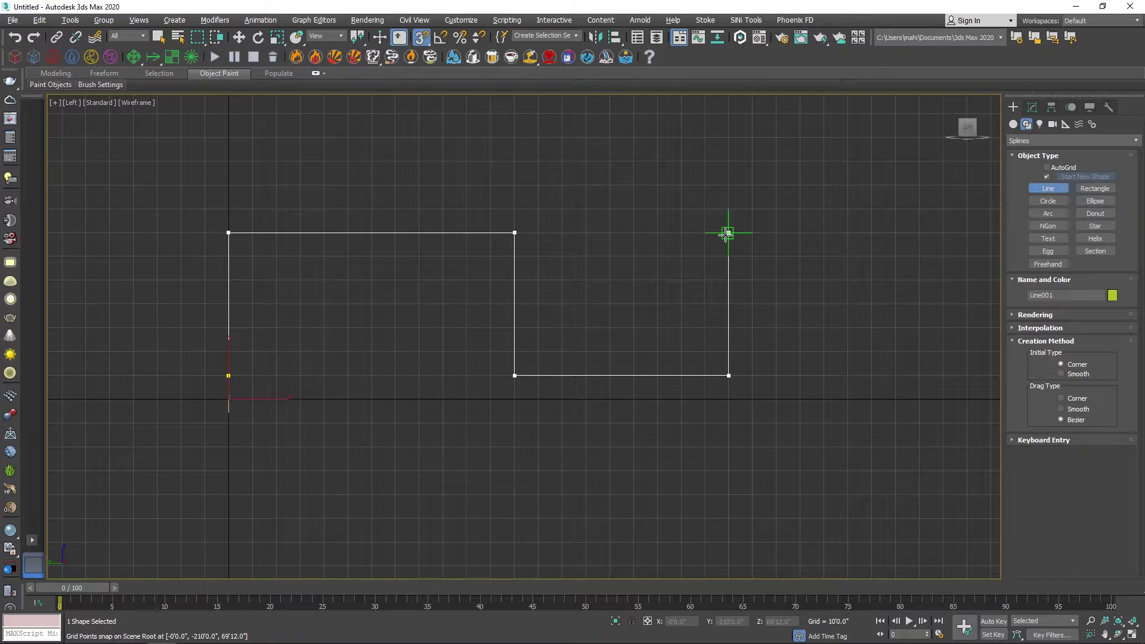
{"action": "left_click", "coordinate": [726, 233]}
{"action": "right_click", "coordinate": [721, 239]}
Turn snap off and orbit the maximized Perspective view to inspect both shapes
{"action": "key", "text": "s"}
{"action": "key", "text": "alt+w"}
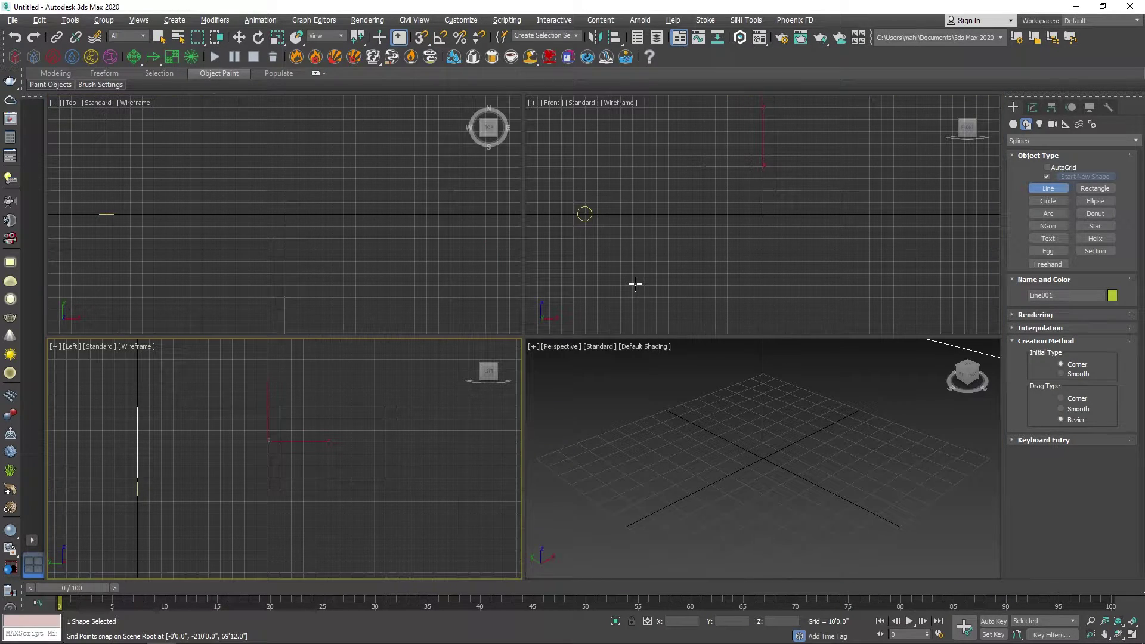
{"action": "right_click", "coordinate": [693, 439]}
{"action": "key", "text": "alt+w"}
{"action": "scroll", "coordinate": [616, 434], "scroll_direction": "down", "scroll_amount": 5}
{"action": "middle_click_drag", "start_coordinate": [565, 427], "coordinate": [641, 370], "text": "alt"}
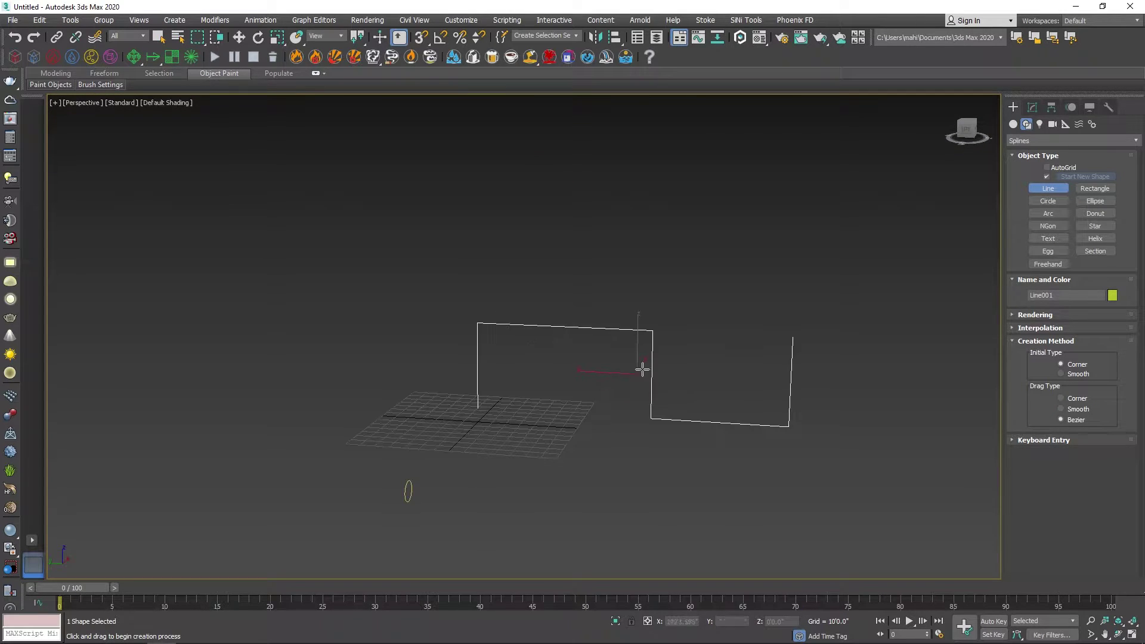
{"action": "right_click", "coordinate": [652, 334]}
{"action": "right_click", "coordinate": [650, 334]}
Convert Line001 to an Editable Spline and enter Vertex mode
{"action": "mouse_move", "coordinate": [746, 465]}
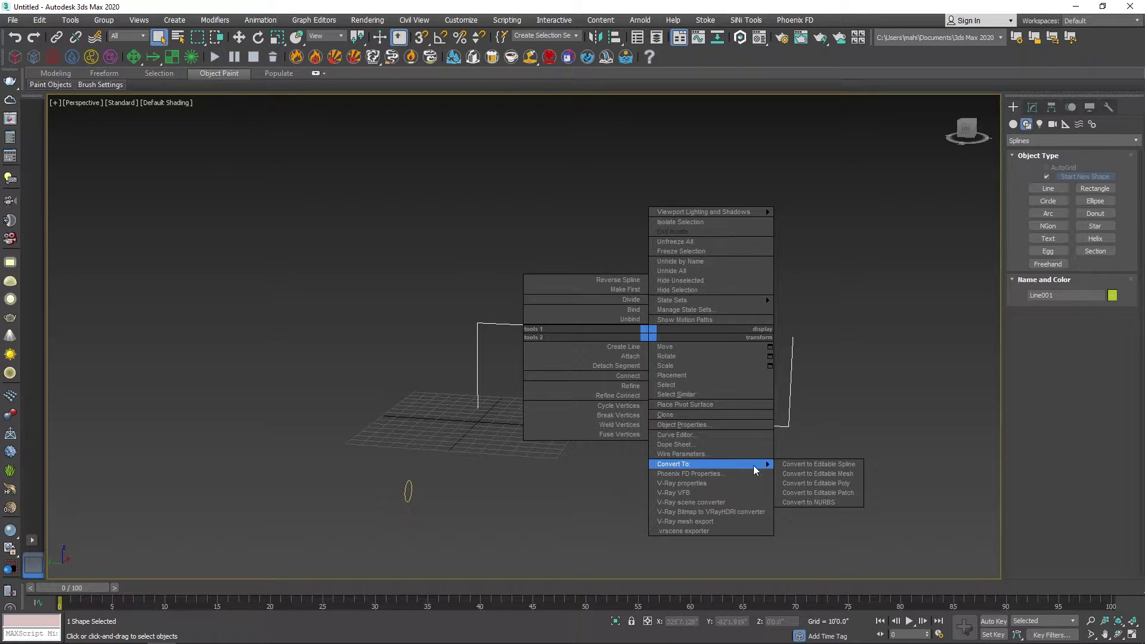
{"action": "left_click", "coordinate": [802, 465]}
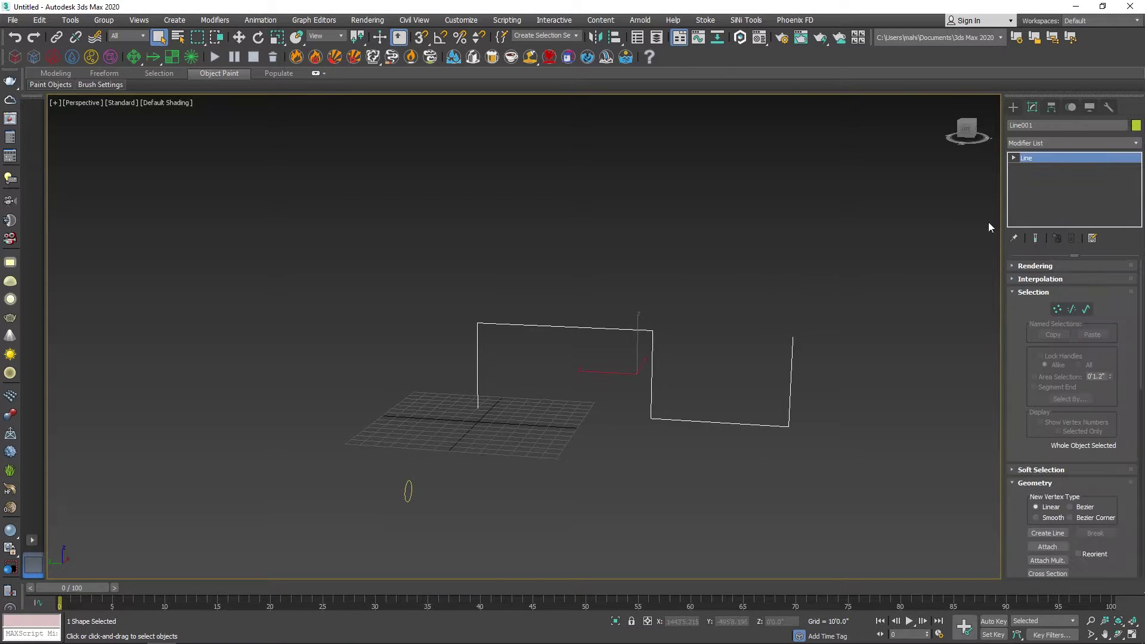
{"action": "left_click", "coordinate": [1057, 309]}
Fillet the top-right, top-left, bottom-left and bottom-right corner vertices into rounded bends
{"action": "left_click_drag", "start_coordinate": [667, 307], "coordinate": [625, 362]}
{"action": "scroll", "coordinate": [1119, 492], "scroll_direction": "down", "scroll_amount": 5}
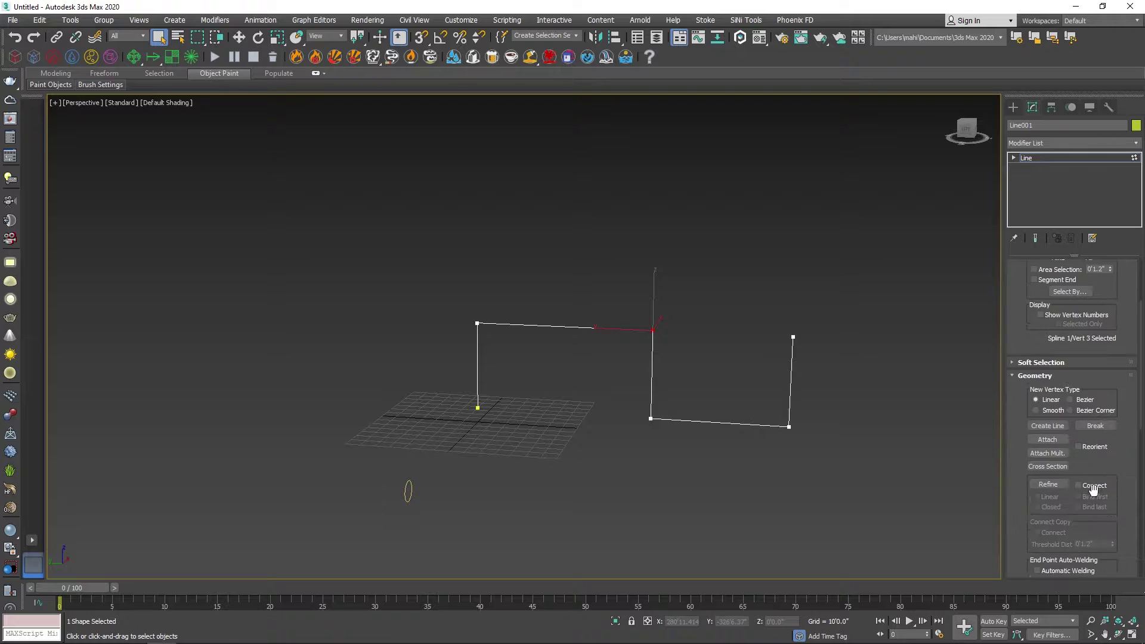
{"action": "scroll", "coordinate": [1119, 492], "scroll_direction": "down", "scroll_amount": 2}
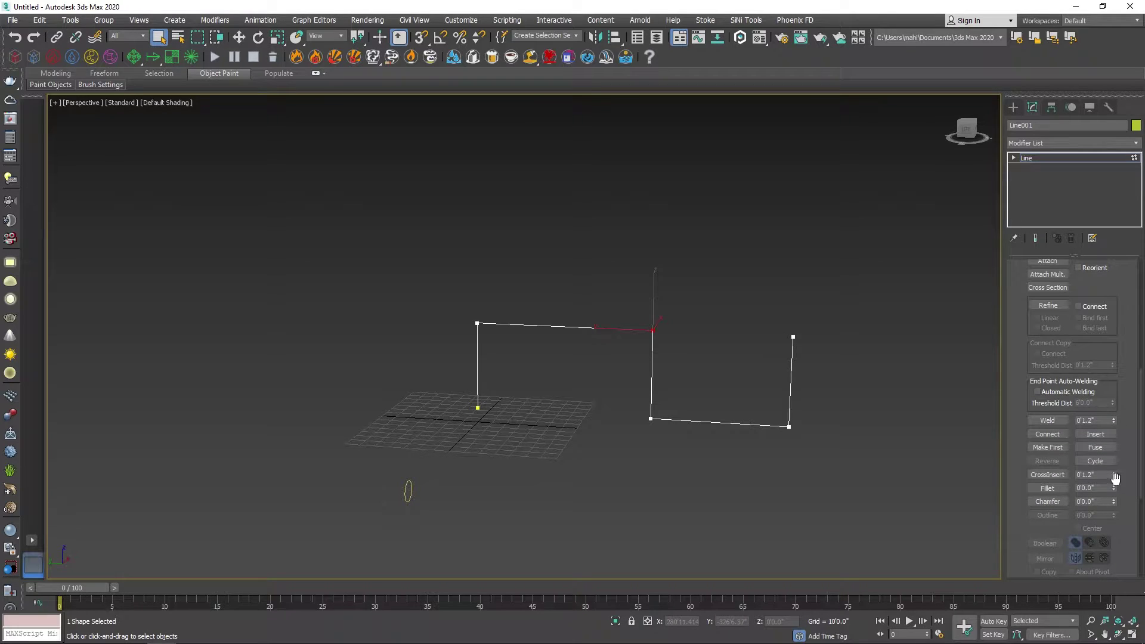
{"action": "left_click_drag", "start_coordinate": [1116, 491], "coordinate": [1117, 477]}
{"action": "left_click_drag", "start_coordinate": [520, 308], "coordinate": [437, 356]}
{"action": "mouse_move", "coordinate": [1114, 488]}
{"action": "left_mouse_down"}
{"action": "mouse_move", "coordinate": [1115, 458]}
{"action": "mouse_move", "coordinate": [1117, 484]}
{"action": "left_mouse_up"}
{"action": "left_click", "coordinate": [651, 419]}
{"action": "left_click", "coordinate": [789, 427]}
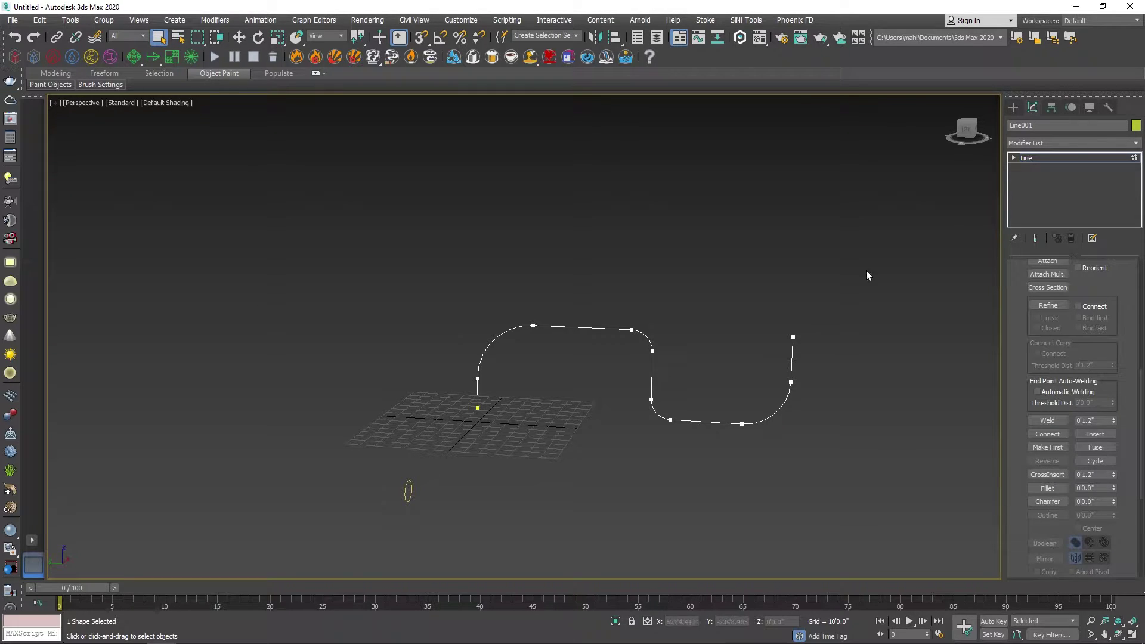
{"action": "left_click", "coordinate": [1050, 157]}
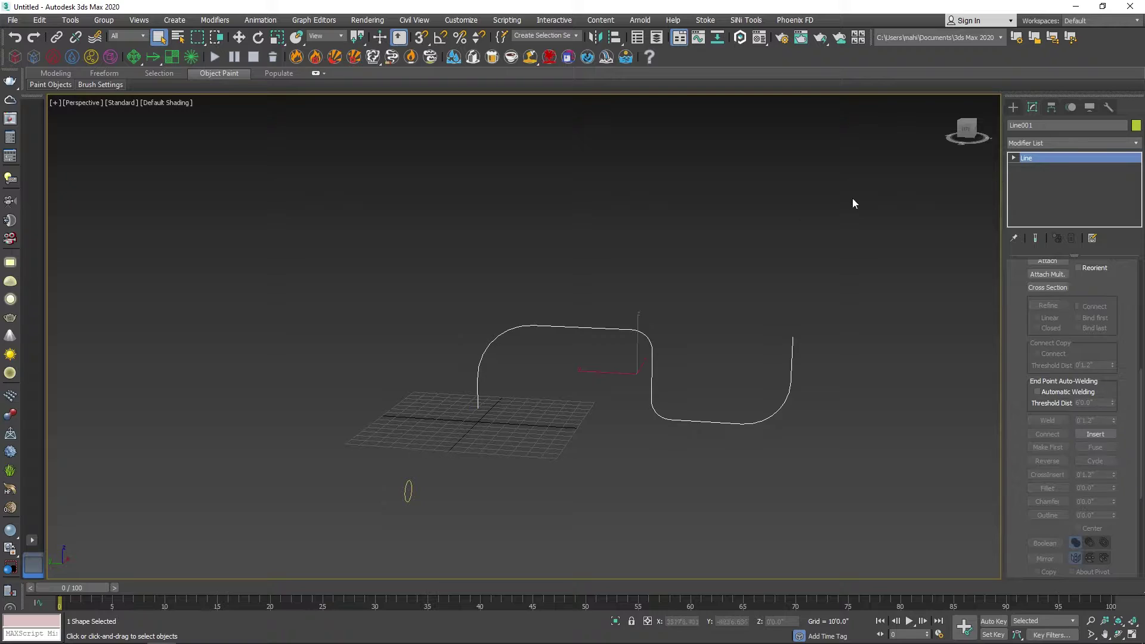
{"action": "left_click", "coordinate": [653, 288]}
Shift-move Line001 to the left to create the copy Line002
{"action": "middle_click_drag", "start_coordinate": [629, 365], "coordinate": [586, 370], "text": "alt"}
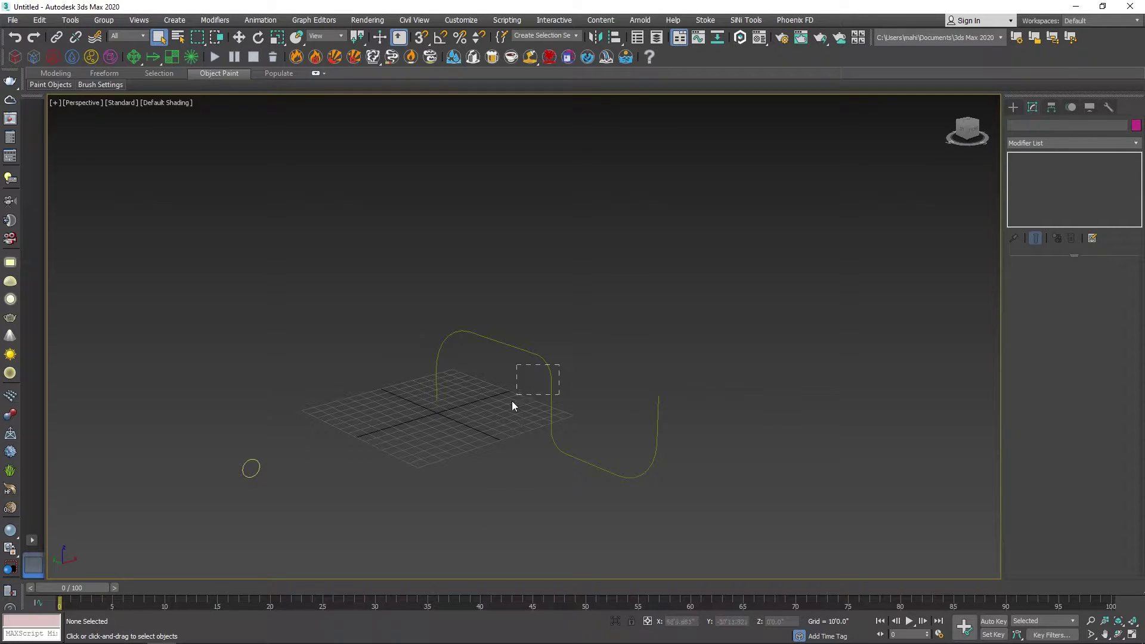
{"action": "left_click", "coordinate": [550, 397]}
{"action": "key", "text": "w"}
{"action": "left_click_drag", "start_coordinate": [575, 392], "coordinate": [464, 418], "text": "shift"}
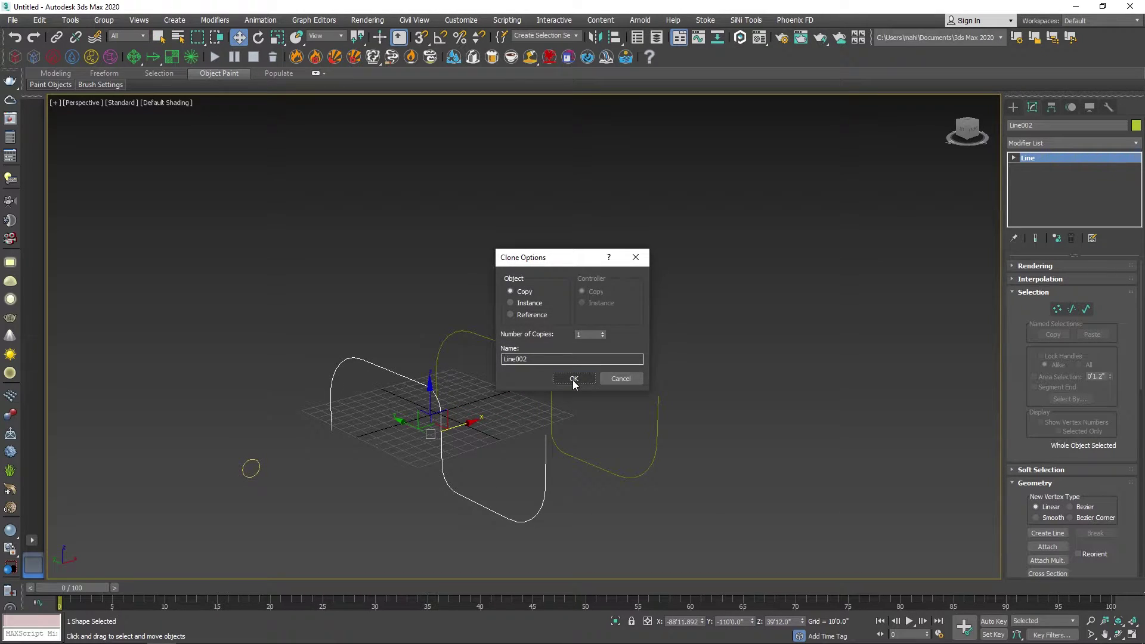
{"action": "left_click", "coordinate": [573, 380]}
{"action": "left_click", "coordinate": [581, 399]}
{"action": "middle_click_drag", "start_coordinate": [581, 400], "coordinate": [614, 364]}
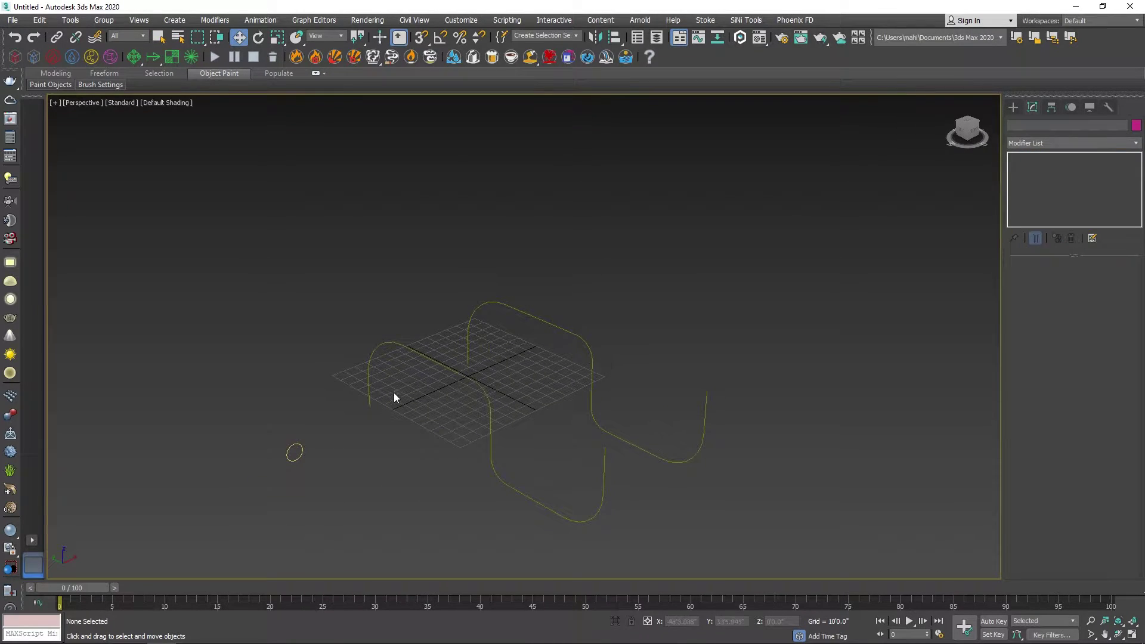
With Line002 selected, start a Compound Objects Loft using Get Path
{"action": "left_click", "coordinate": [1012, 107]}
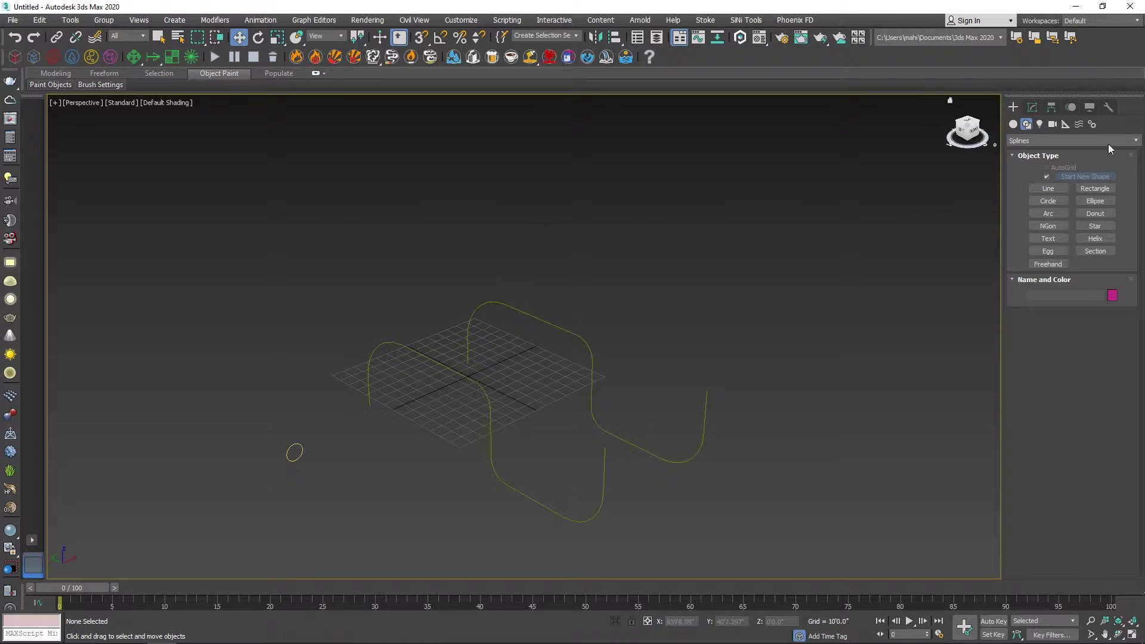
{"action": "left_click", "coordinate": [1033, 143]}
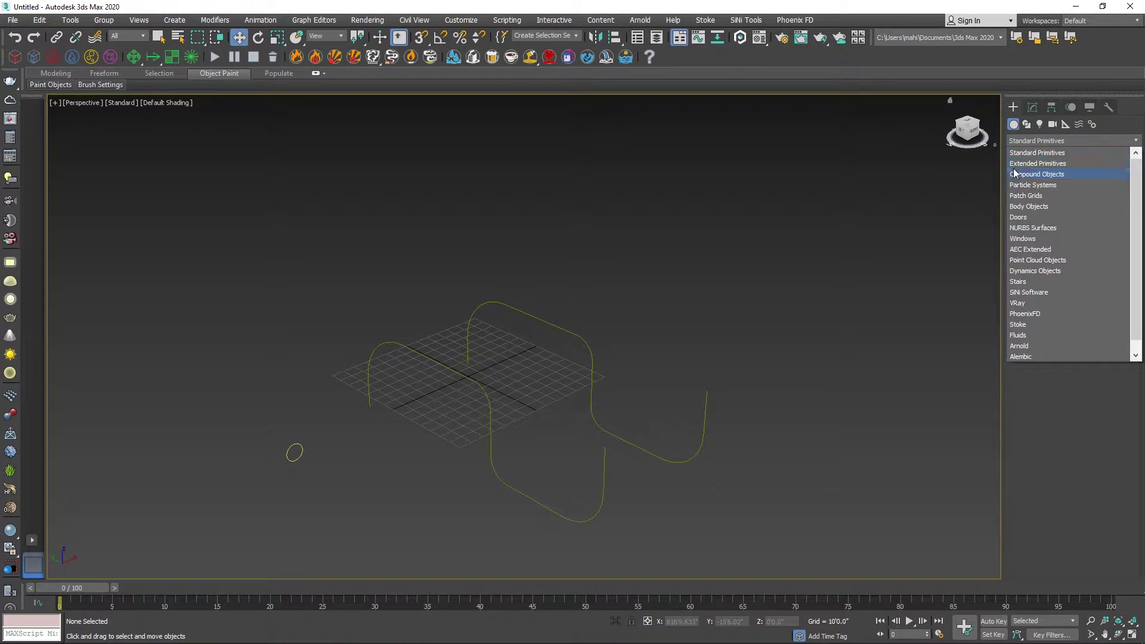
{"action": "left_click", "coordinate": [1047, 172]}
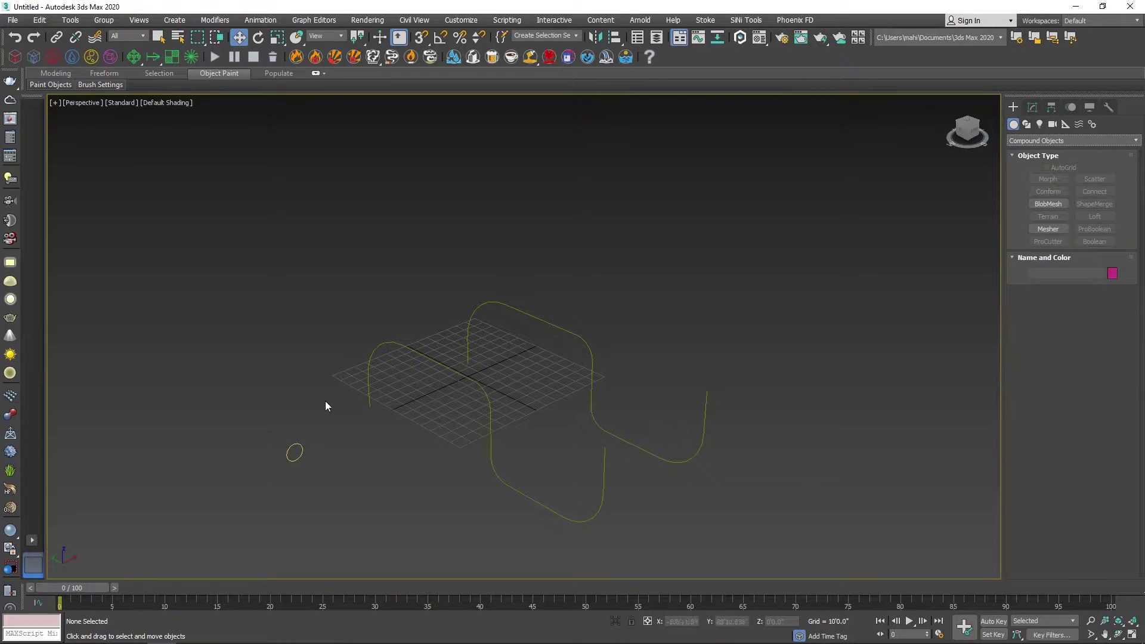
{"action": "left_click", "coordinate": [489, 393]}
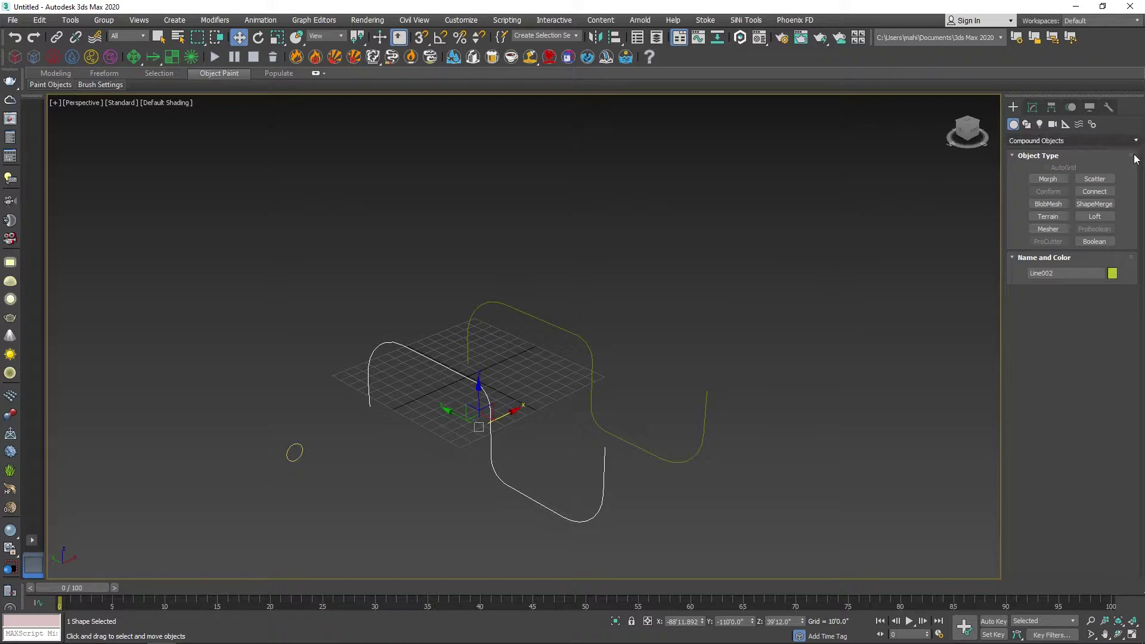
{"action": "left_click", "coordinate": [1101, 217]}
{"action": "left_click", "coordinate": [1050, 305]}
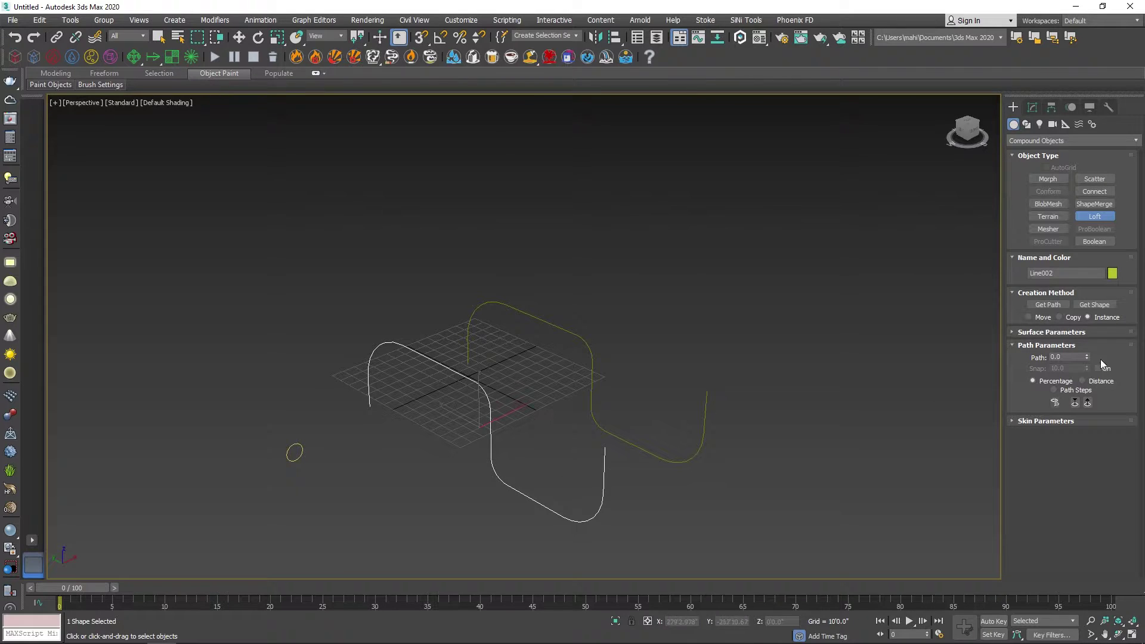
Pick Circle001 as the loft shape, producing the magenta Loft001 tube along Line002
{"action": "left_click", "coordinate": [1089, 304]}
{"action": "left_click", "coordinate": [300, 445]}
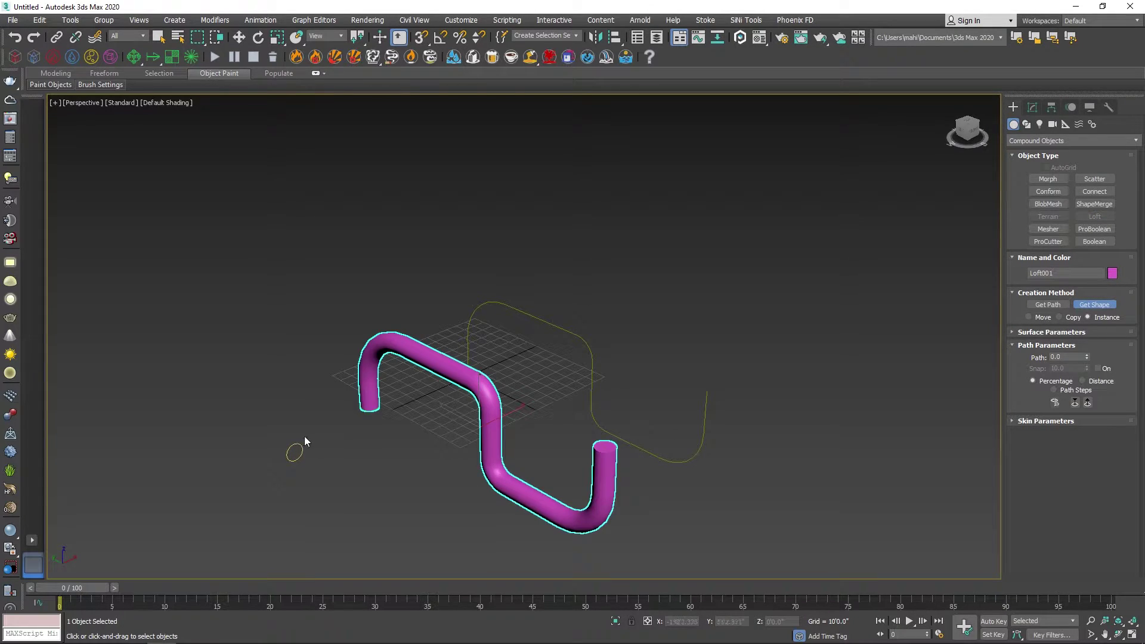
{"action": "middle_click_drag", "start_coordinate": [434, 381], "coordinate": [555, 362], "text": "alt"}
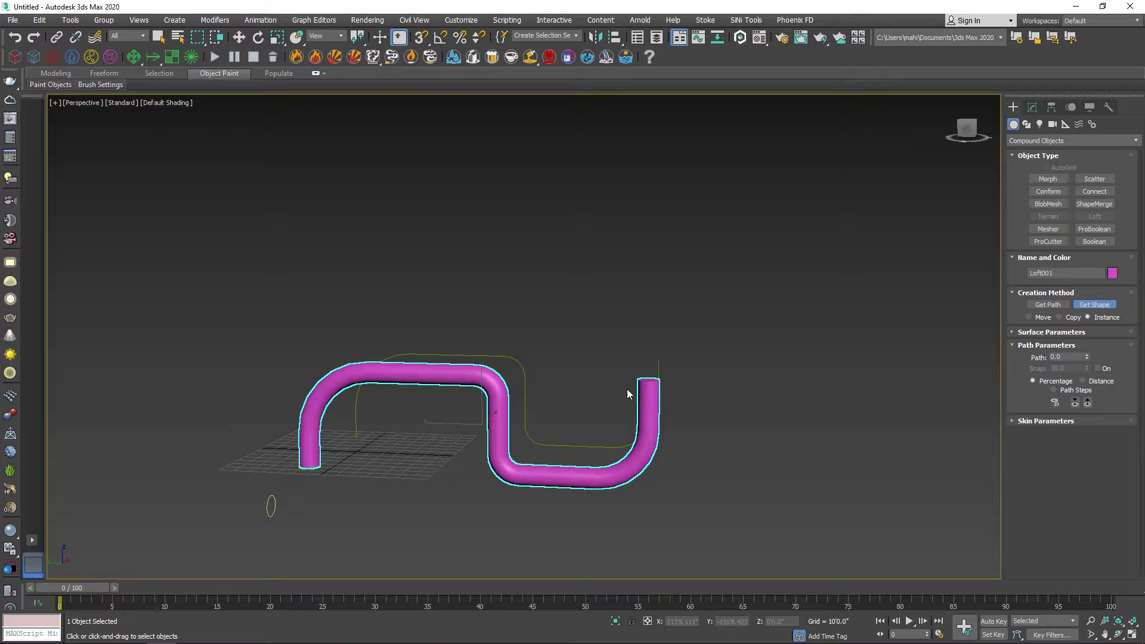
{"action": "middle_click_drag", "start_coordinate": [604, 384], "coordinate": [567, 405], "text": "alt"}
{"action": "left_click", "coordinate": [1089, 305]}
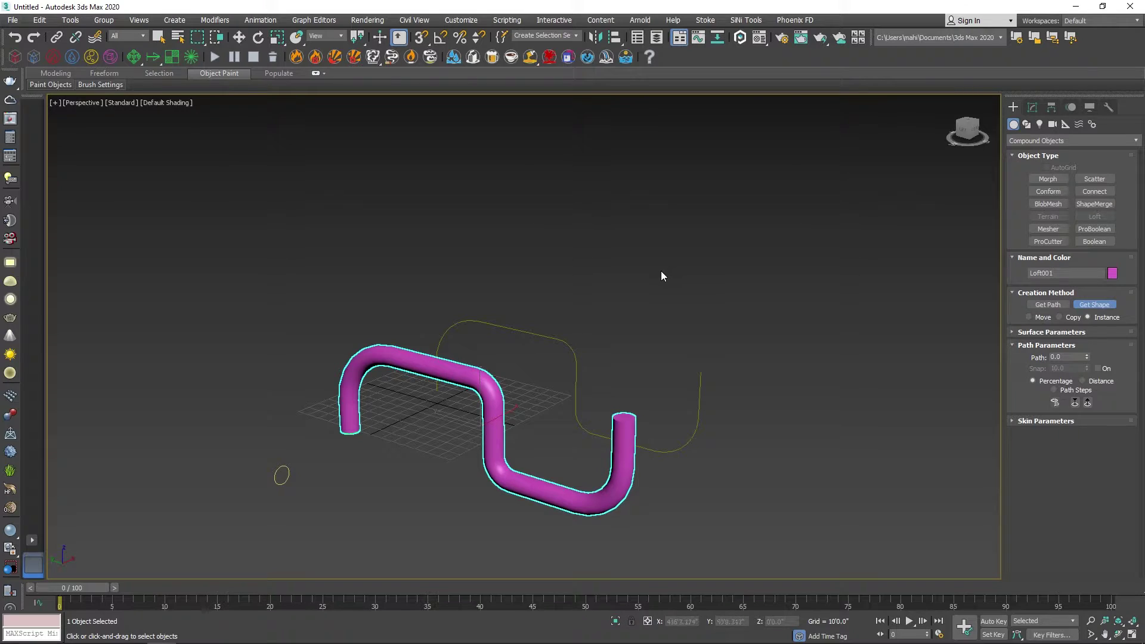
{"action": "key", "text": "w"}
{"action": "left_click_drag", "start_coordinate": [564, 370], "coordinate": [561, 373]}
Loft Circle001 along the winding path to make the green Loft002 tube beside the magenta one
{"action": "left_click", "coordinate": [283, 477]}
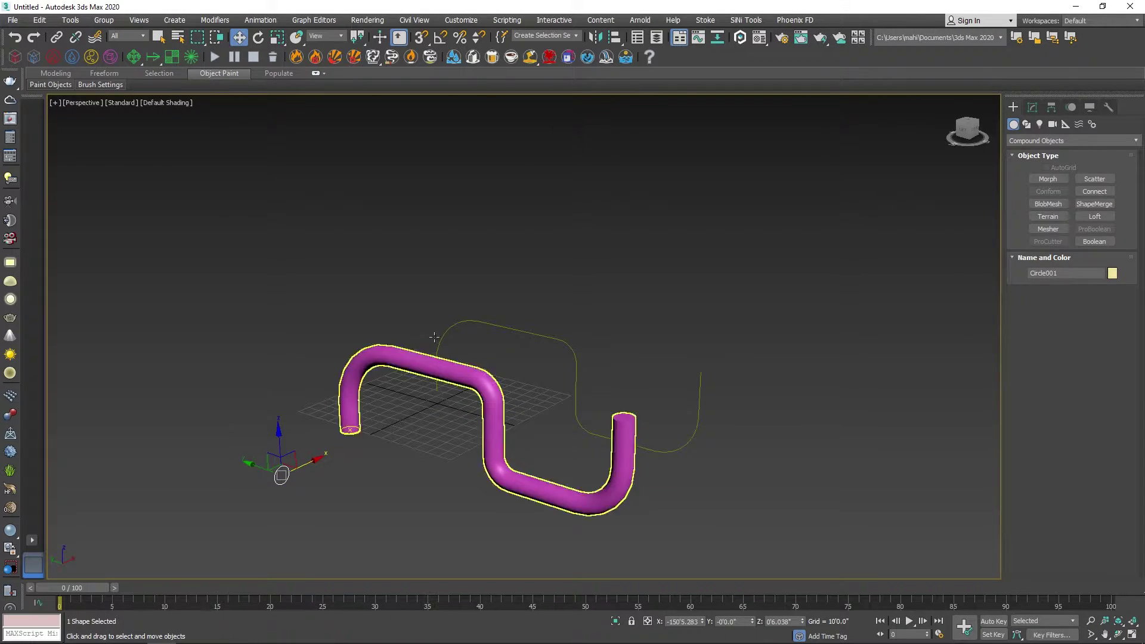
{"action": "left_click", "coordinate": [1090, 217]}
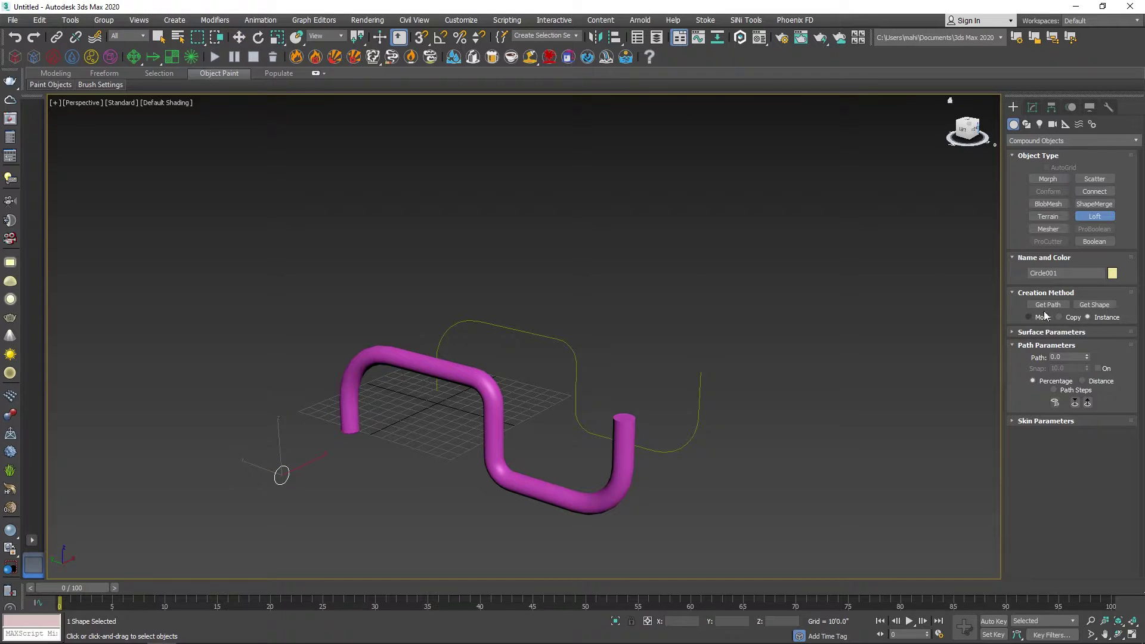
{"action": "left_click", "coordinate": [1061, 303]}
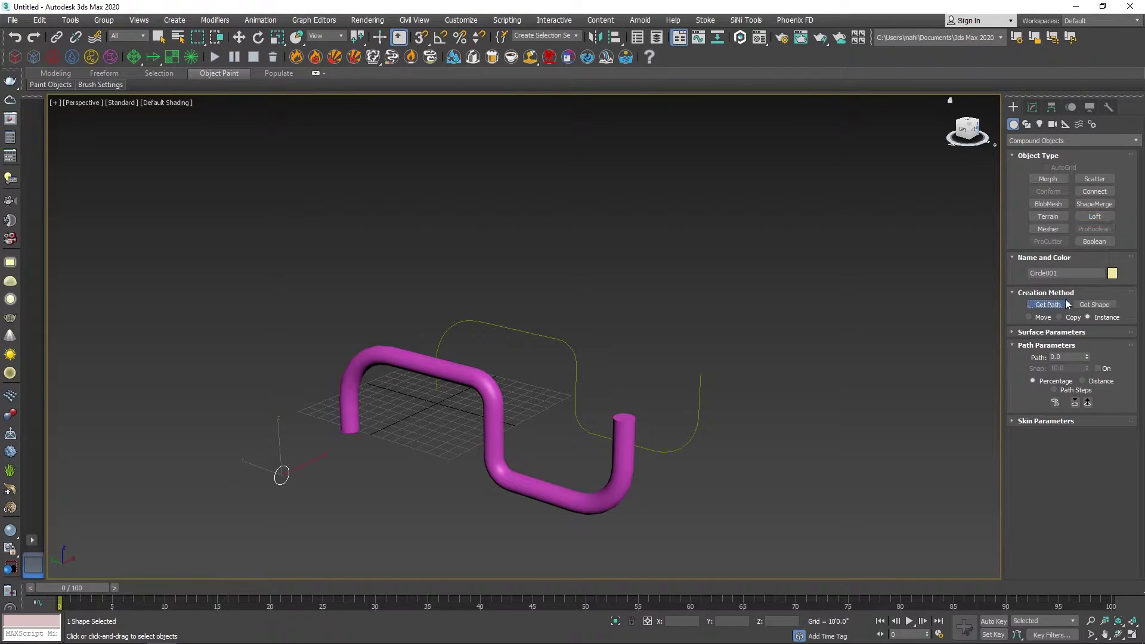
{"action": "left_click", "coordinate": [581, 346]}
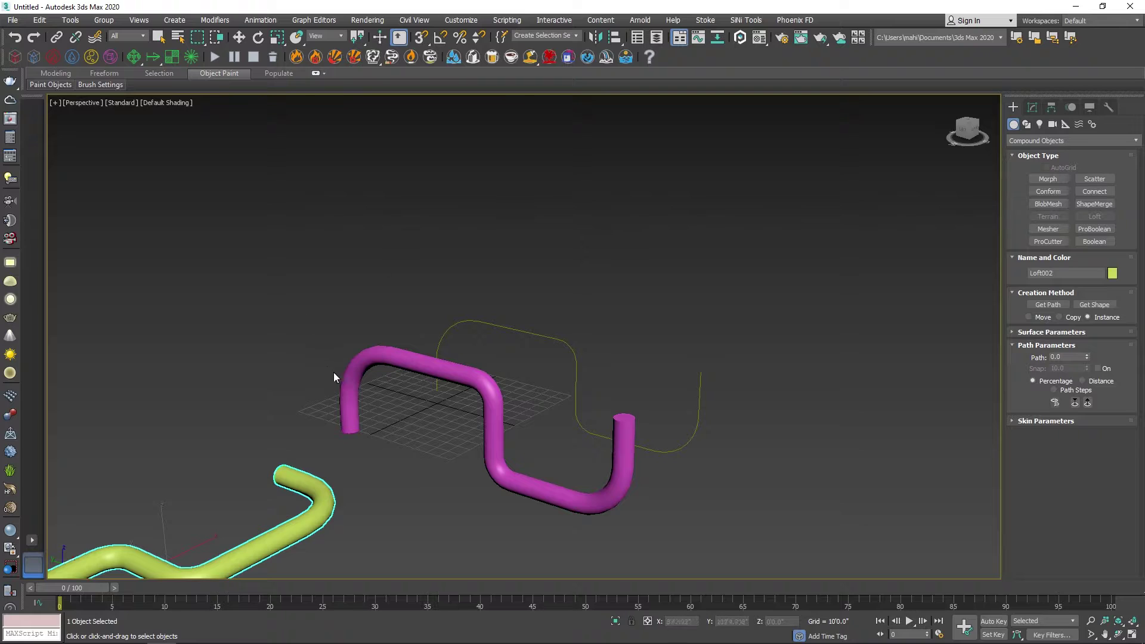
{"action": "middle_click_drag", "start_coordinate": [428, 331], "coordinate": [424, 275], "text": "alt"}
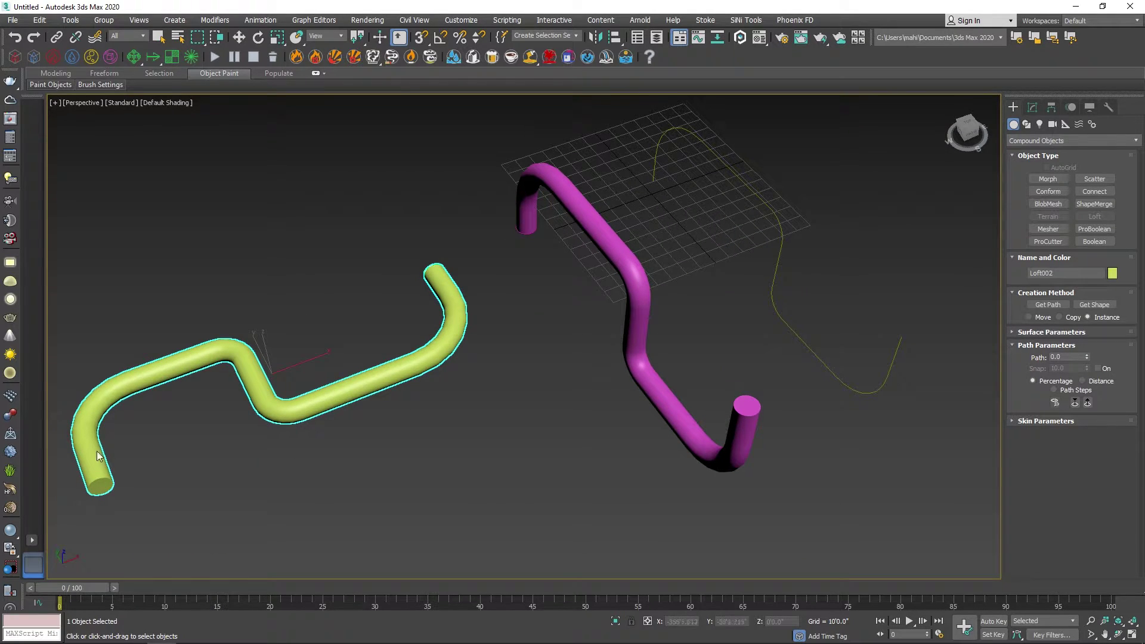
{"action": "middle_click_drag", "start_coordinate": [528, 274], "coordinate": [619, 242], "text": "alt"}
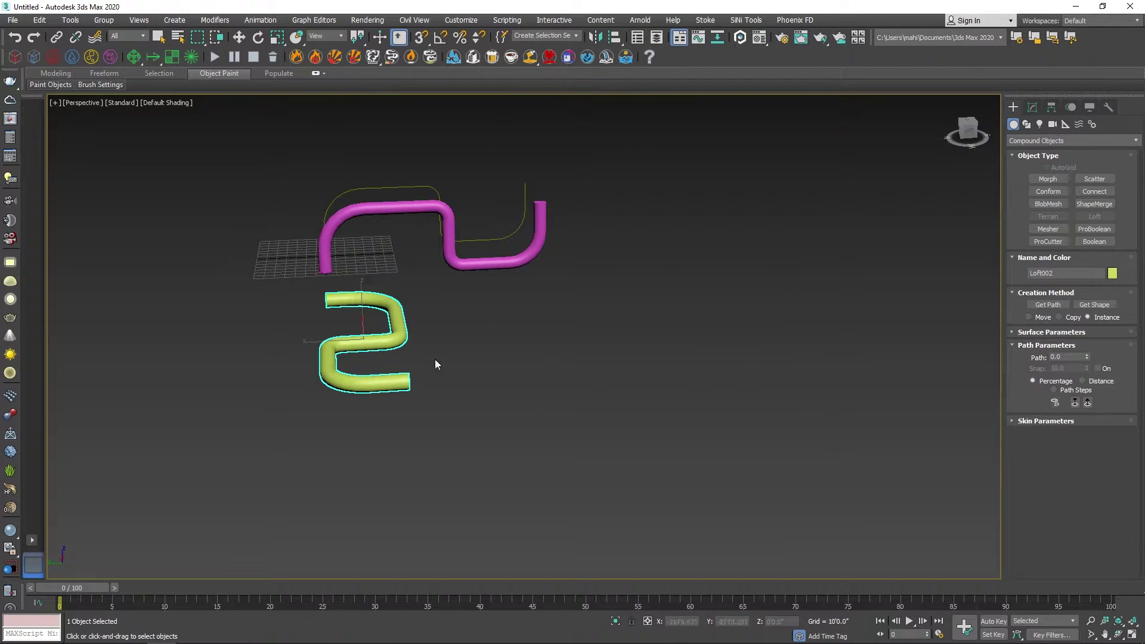
{"action": "middle_click_drag", "start_coordinate": [405, 233], "coordinate": [572, 370], "text": "alt"}
{"action": "left_click", "coordinate": [12, 19]}
Reset the scene without saving and switch to the Shapes category
{"action": "left_click", "coordinate": [25, 55]}
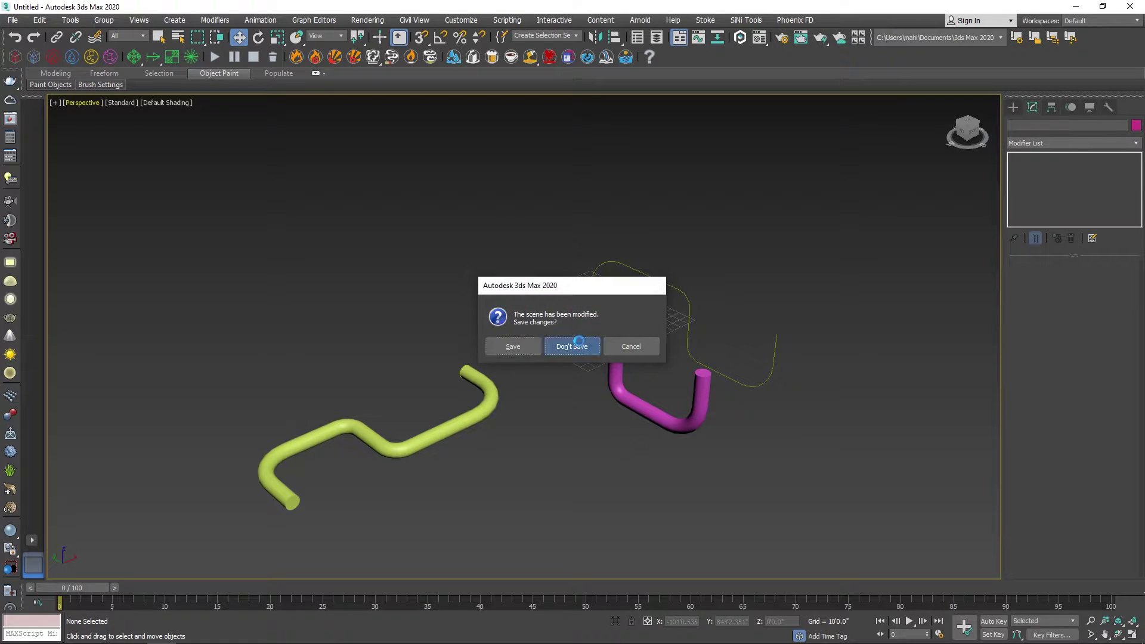
{"action": "left_click", "coordinate": [543, 348]}
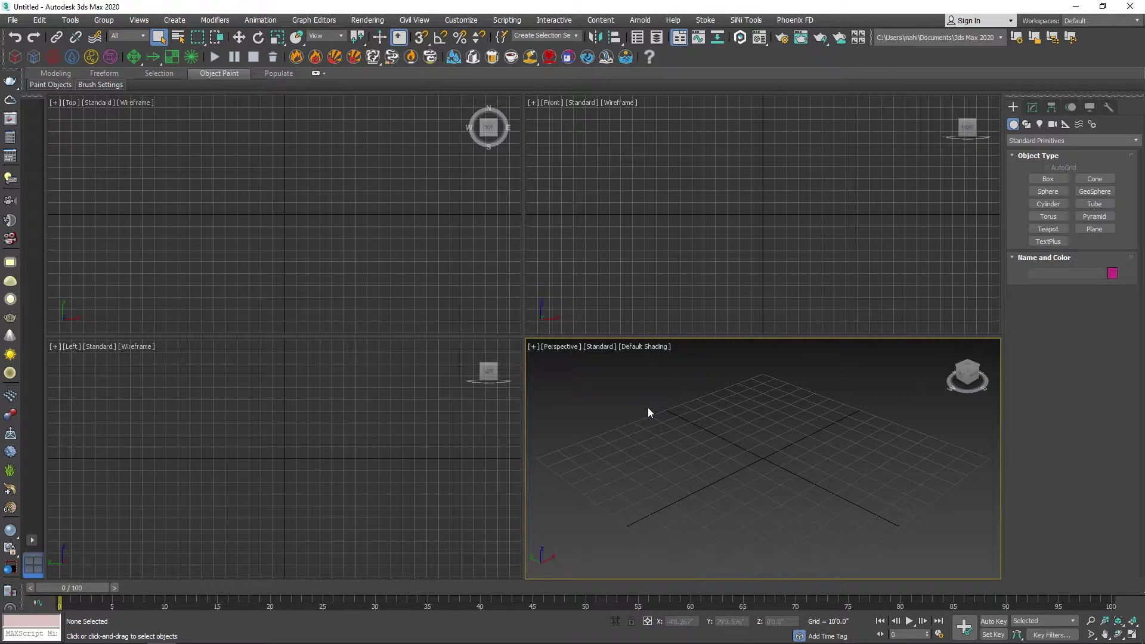
{"action": "left_click", "coordinate": [1027, 124]}
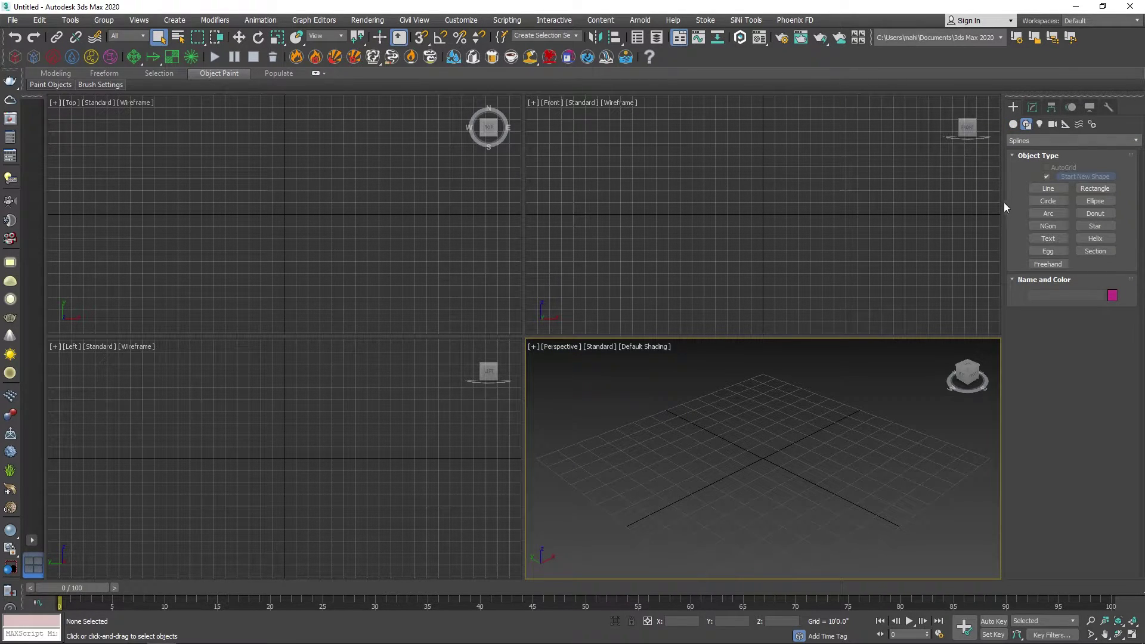
With snap on, draw a circle, a surrounding rectangle and an ellipse in the Top view
{"action": "left_click", "coordinate": [1043, 203]}
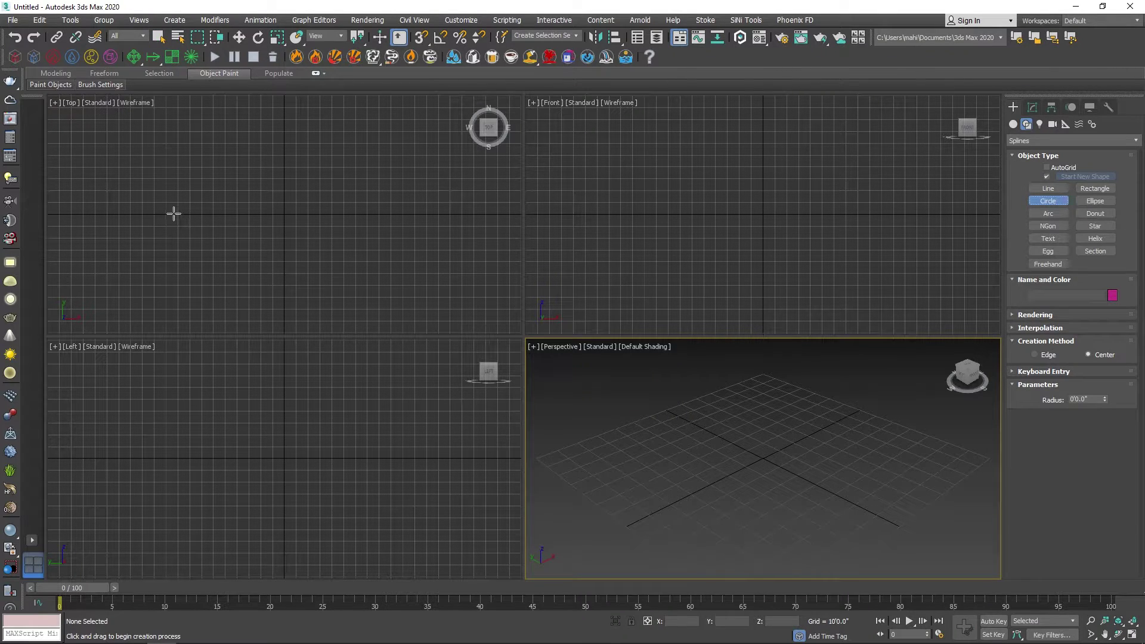
{"action": "key", "text": "s"}
{"action": "left_click_drag", "start_coordinate": [177, 214], "coordinate": [190, 226]}
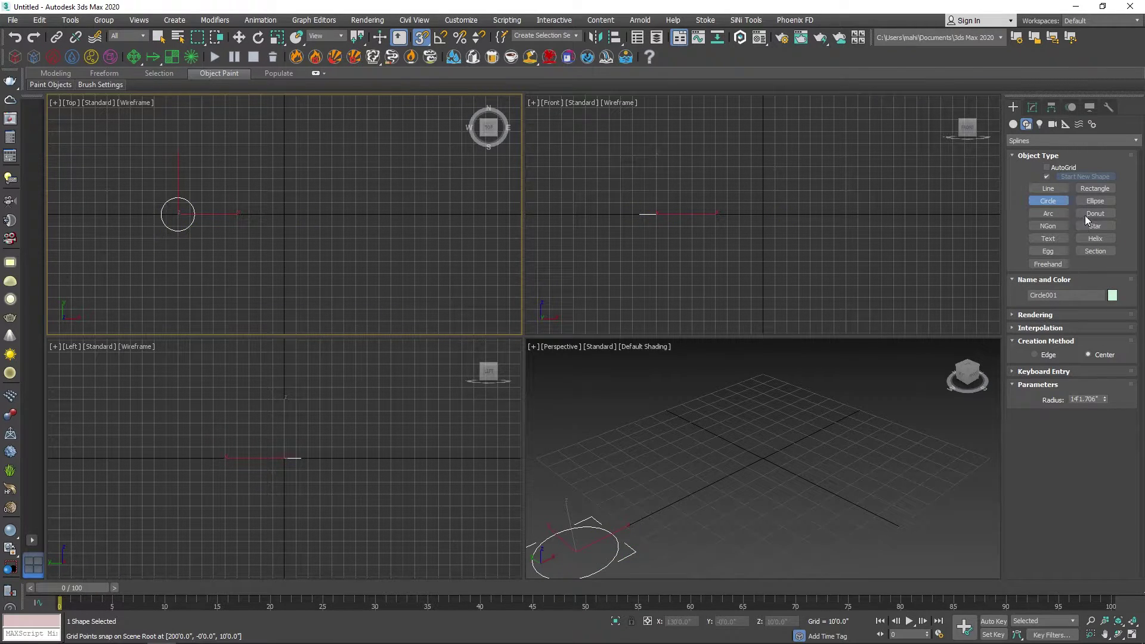
{"action": "left_click", "coordinate": [1095, 188]}
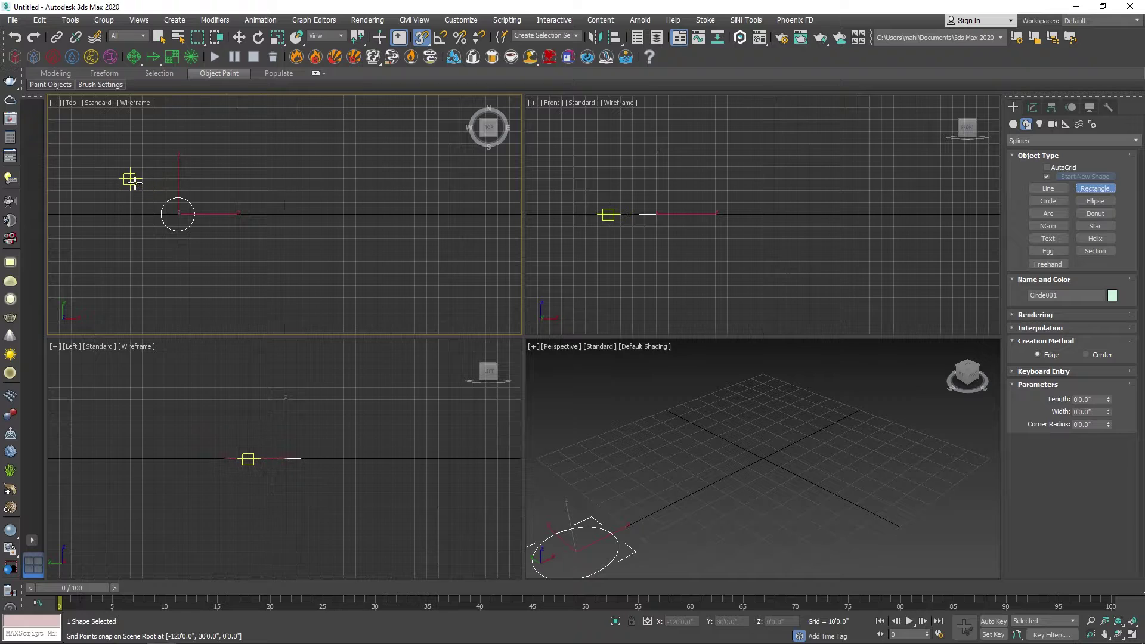
{"action": "left_click_drag", "start_coordinate": [130, 179], "coordinate": [225, 250]}
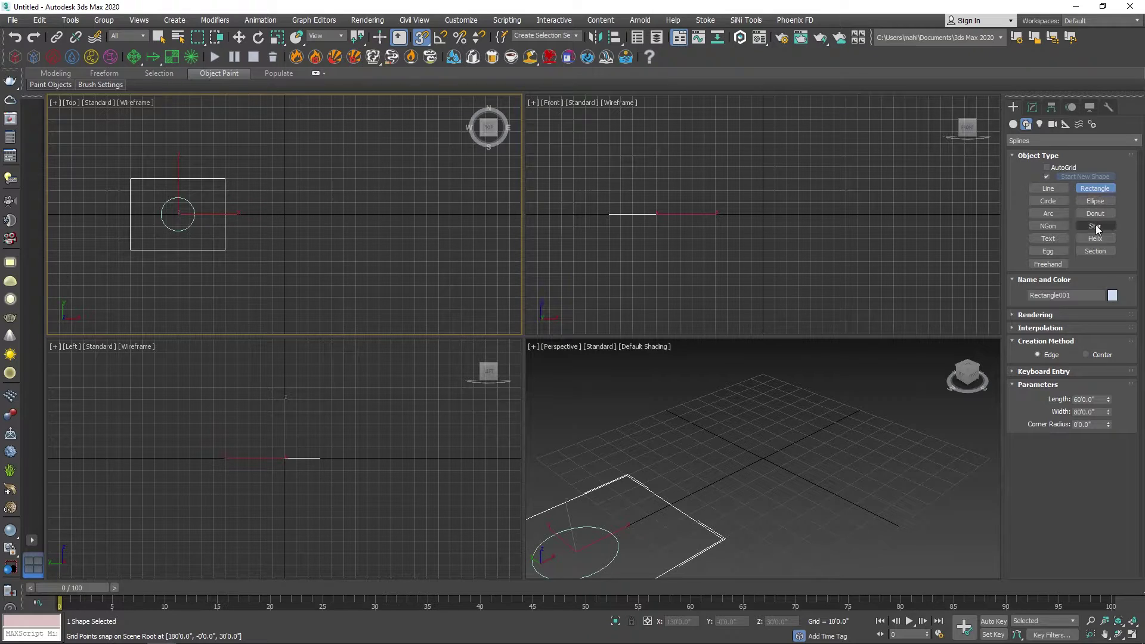
{"action": "left_click", "coordinate": [1095, 201]}
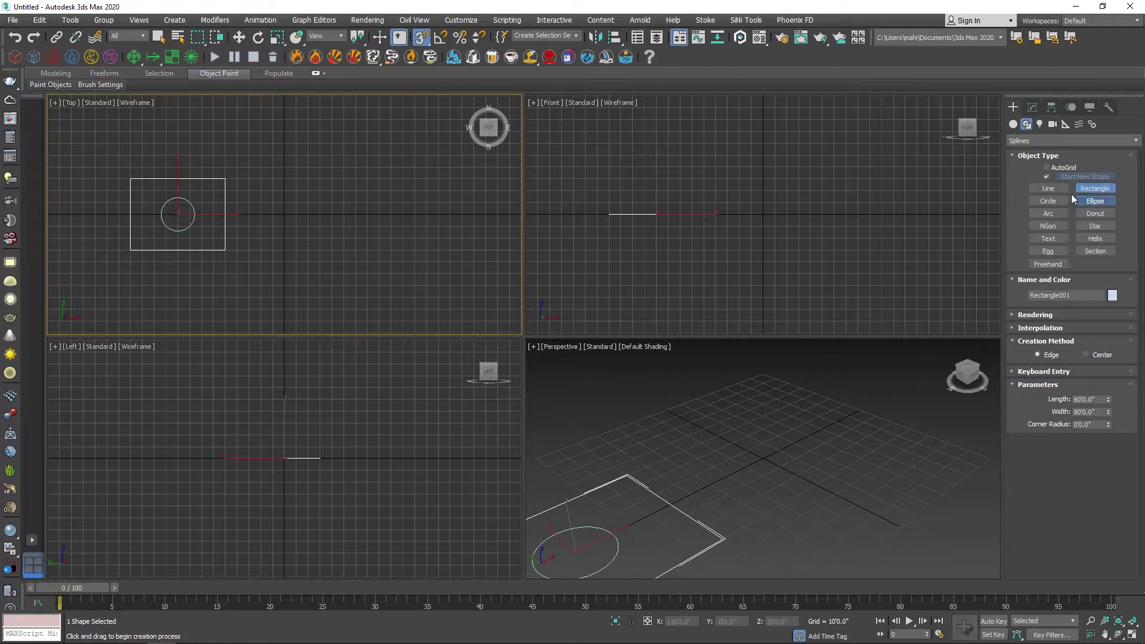
{"action": "left_click_drag", "start_coordinate": [148, 196], "coordinate": [213, 238]}
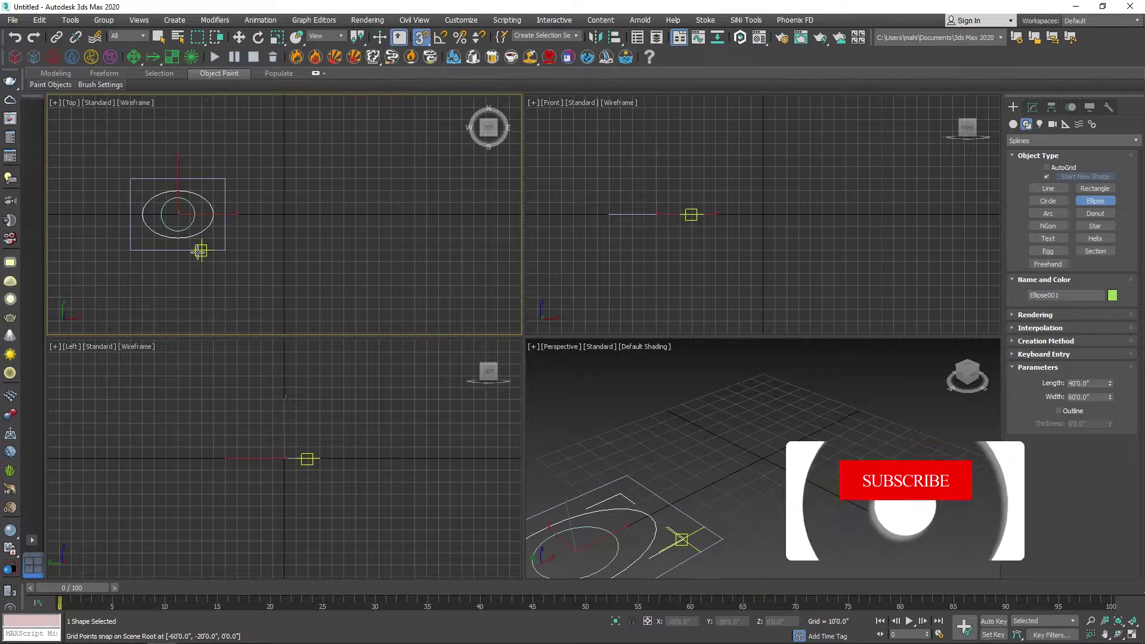
Draw three star shapes centred on the circle in the Top view
{"action": "left_click", "coordinate": [1098, 226]}
{"action": "left_click_drag", "start_coordinate": [118, 167], "coordinate": [165, 205]}
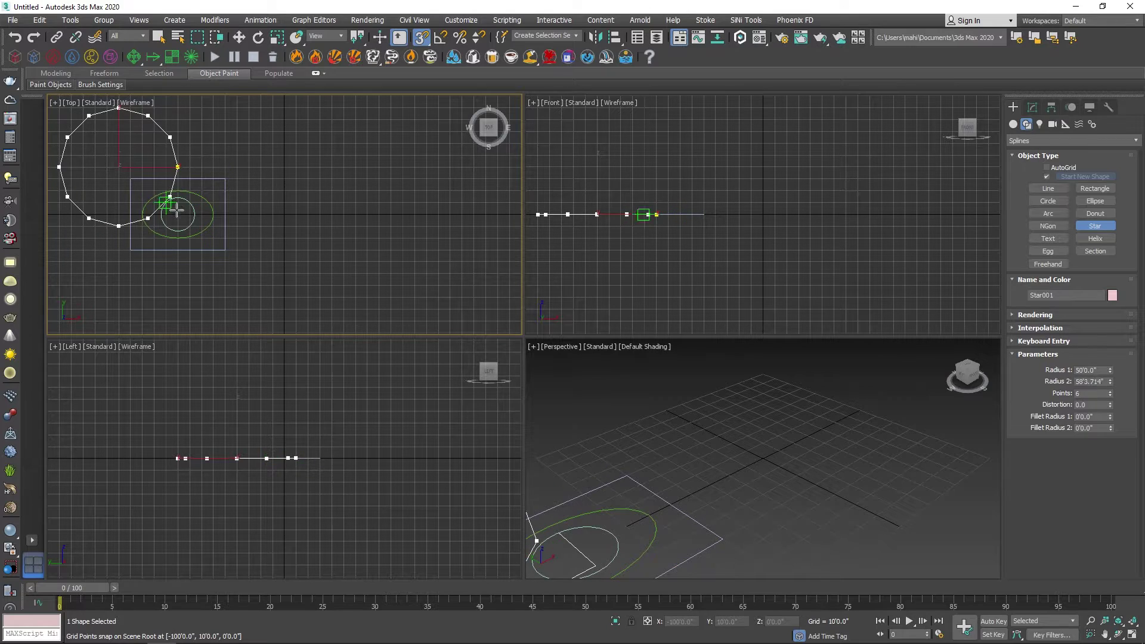
{"action": "left_click", "coordinate": [179, 213]}
{"action": "left_click_drag", "start_coordinate": [178, 214], "coordinate": [197, 230]}
{"action": "right_click", "coordinate": [196, 229]}
{"action": "left_click_drag", "start_coordinate": [179, 214], "coordinate": [235, 258]}
{"action": "left_click", "coordinate": [201, 239]}
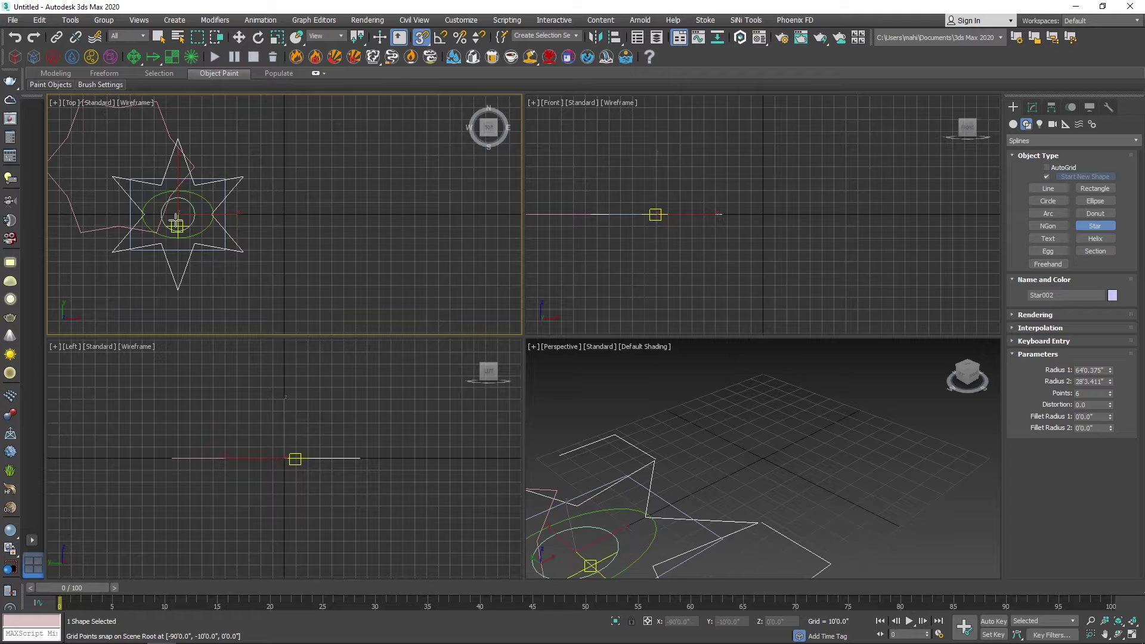
{"action": "left_click_drag", "start_coordinate": [178, 215], "coordinate": [178, 215]}
{"action": "left_click_drag", "start_coordinate": [205, 234], "coordinate": [248, 271]}
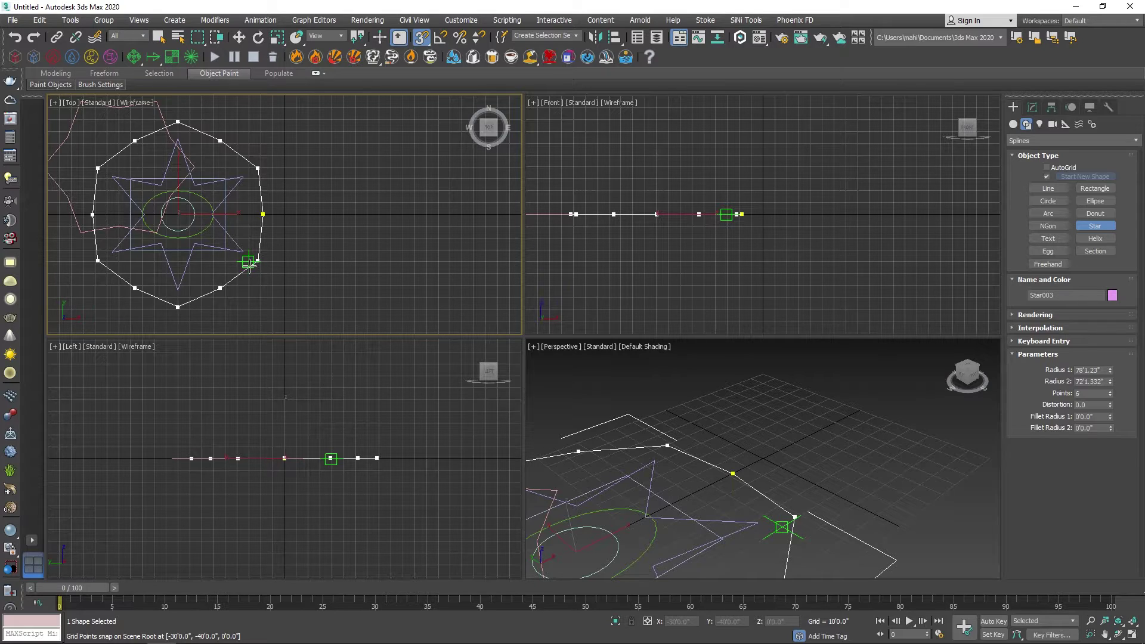
{"action": "left_click", "coordinate": [248, 262]}
Centre Star001 over the shapes and raise it highest in the Front view
{"action": "key", "text": "w"}
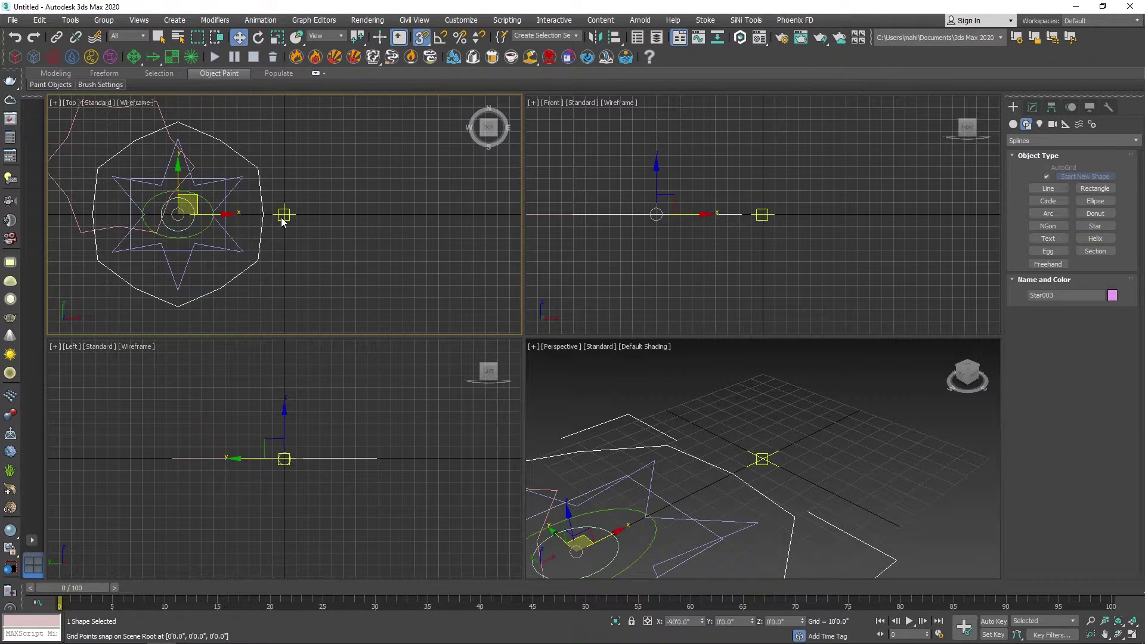
{"action": "right_click", "coordinate": [318, 204]}
{"action": "scroll", "coordinate": [325, 195], "scroll_direction": "down", "scroll_amount": 2}
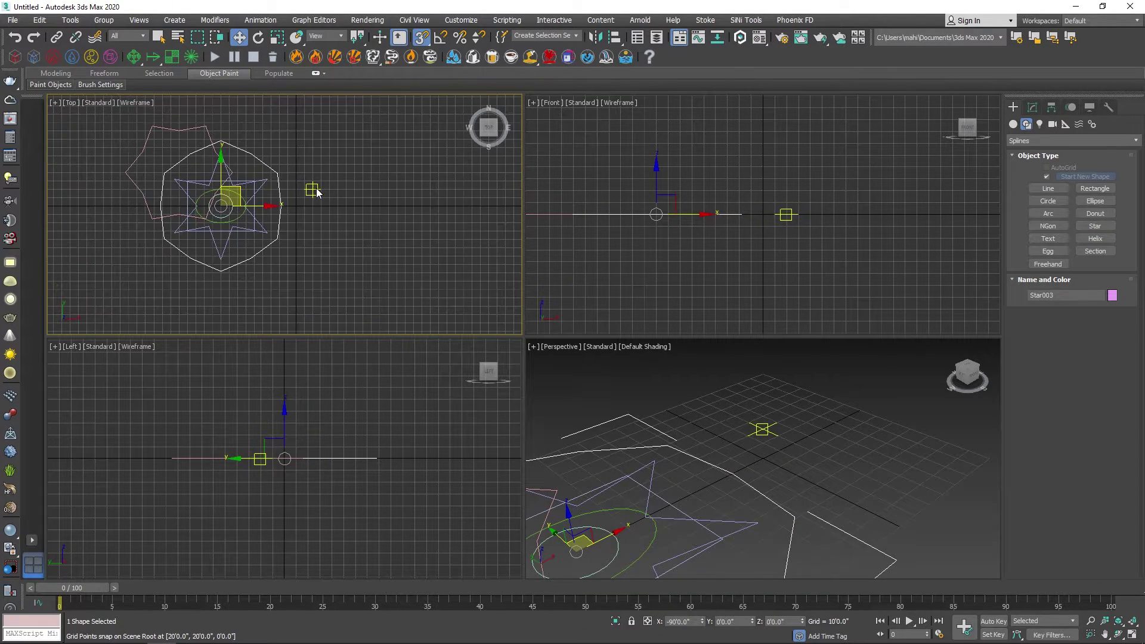
{"action": "middle_click_drag", "start_coordinate": [330, 199], "coordinate": [392, 233]}
{"action": "left_click", "coordinate": [246, 229]}
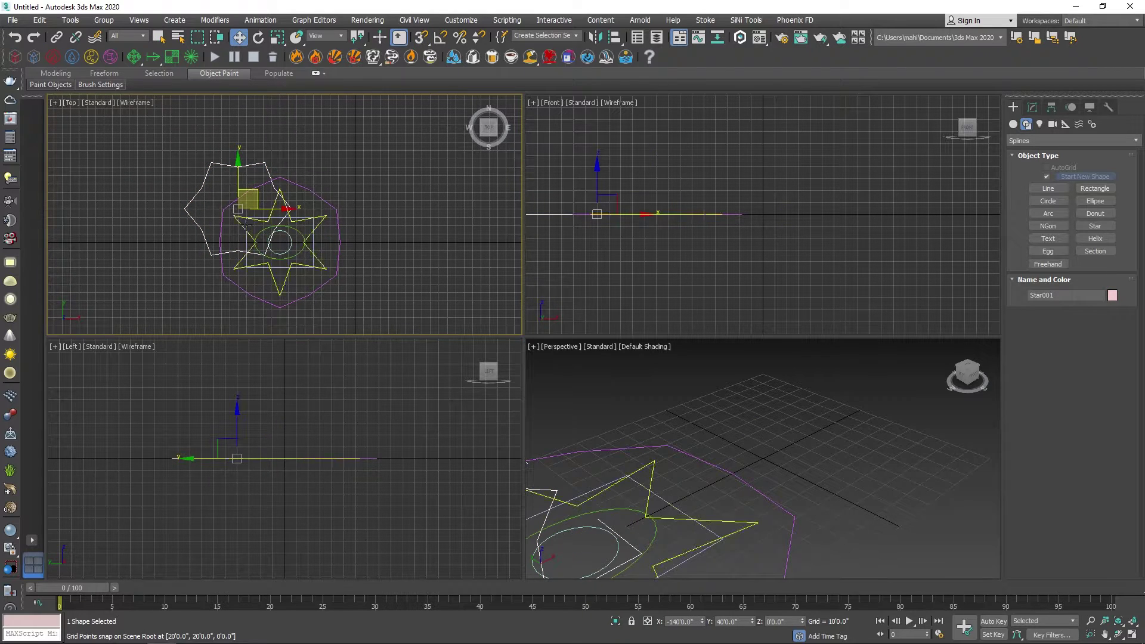
{"action": "left_click_drag", "start_coordinate": [253, 193], "coordinate": [296, 225]}
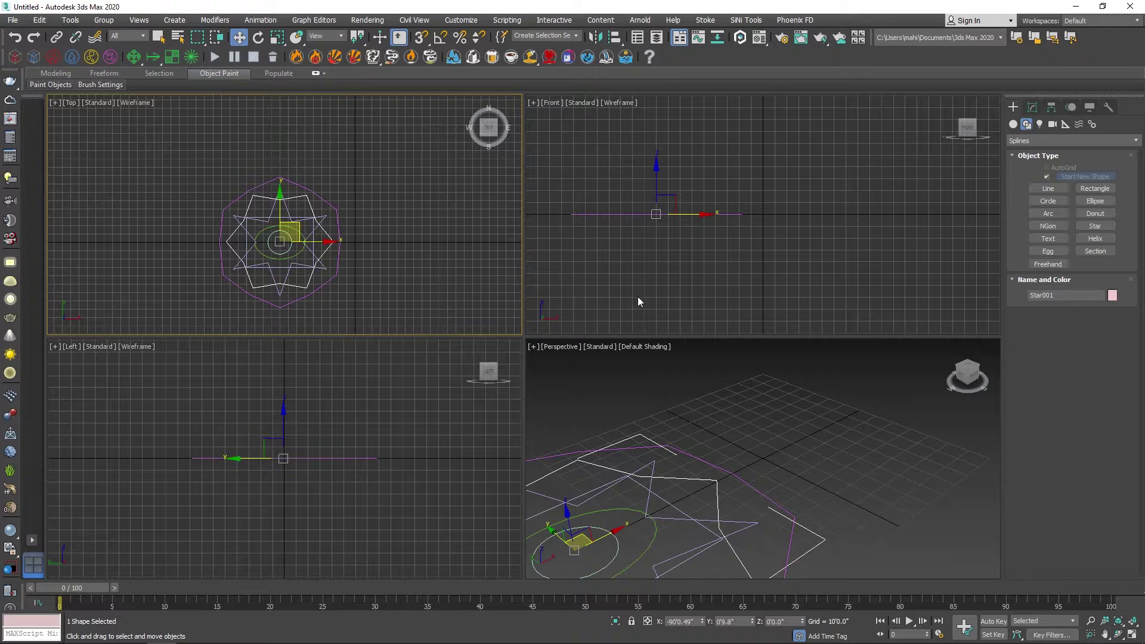
{"action": "middle_click_drag", "start_coordinate": [337, 243], "coordinate": [323, 252]}
{"action": "middle_click_drag", "start_coordinate": [663, 193], "coordinate": [681, 243]}
{"action": "left_click_drag", "start_coordinate": [679, 244], "coordinate": [679, 102]}
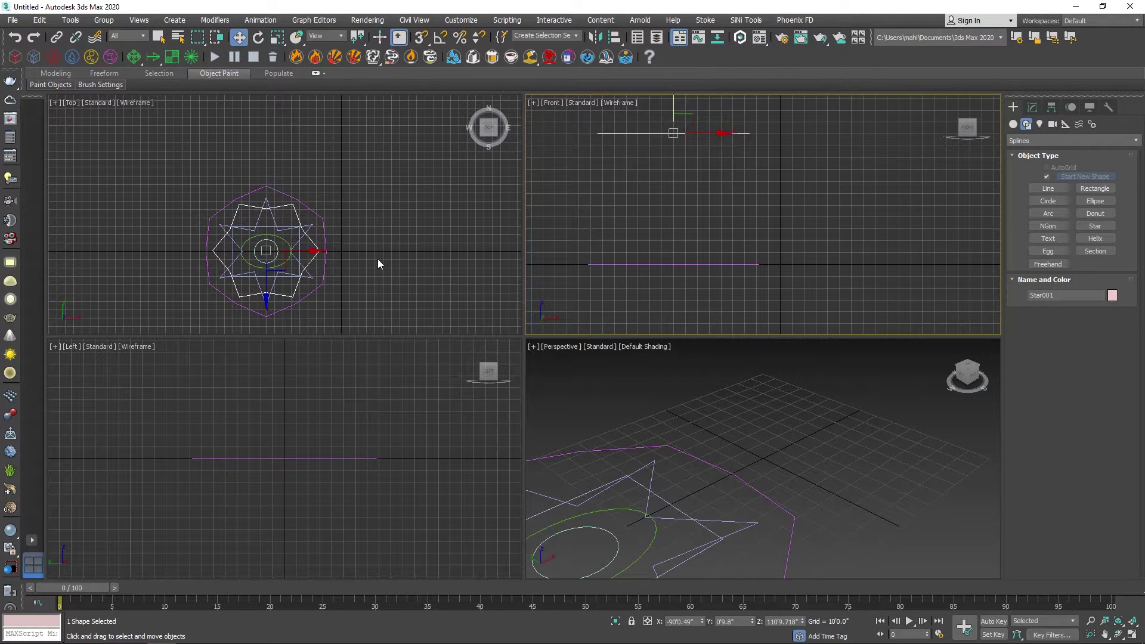
Raise Star003 and Star002 upward in the Front view
{"action": "right_click", "coordinate": [342, 249]}
{"action": "left_click", "coordinate": [309, 211]}
{"action": "left_click_drag", "start_coordinate": [672, 230], "coordinate": [673, 117]}
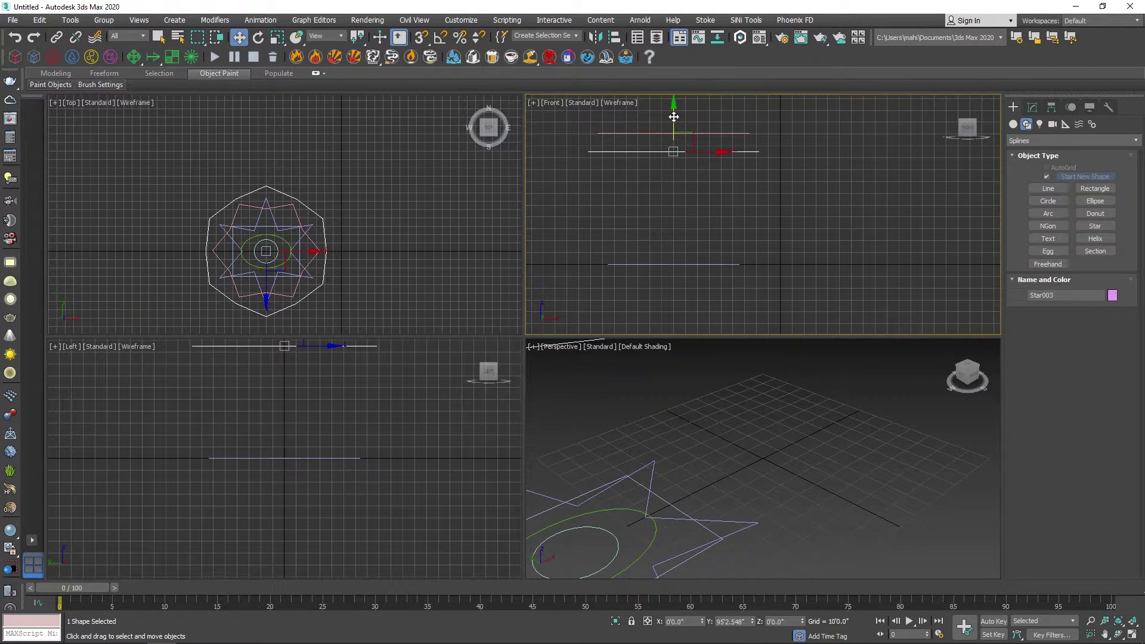
{"action": "left_click", "coordinate": [273, 220]}
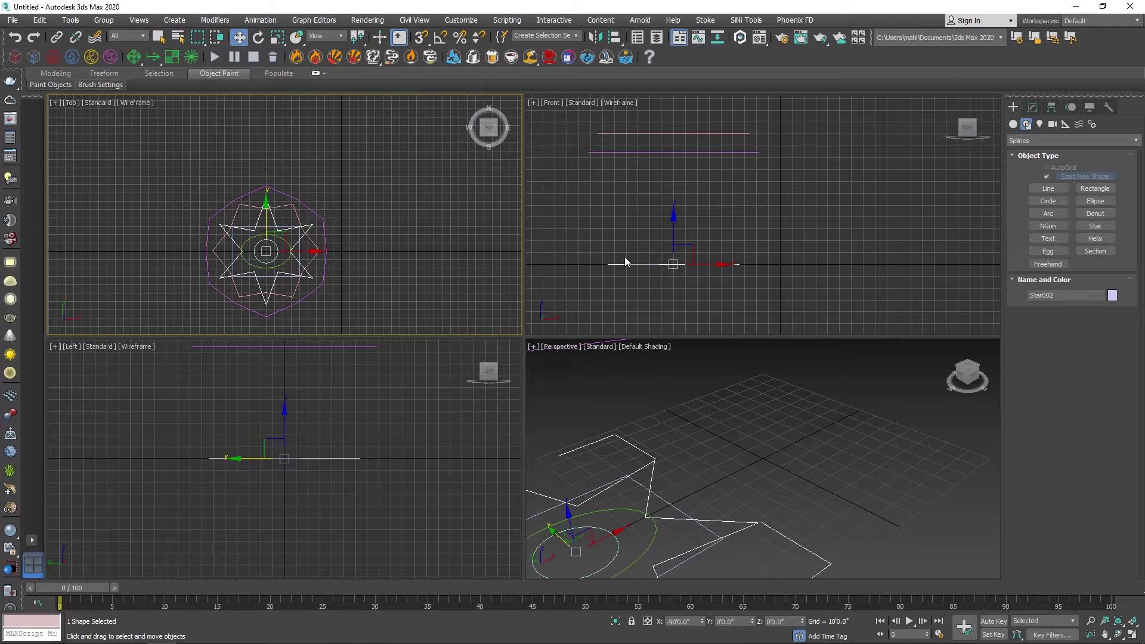
{"action": "left_click", "coordinate": [672, 232]}
{"action": "left_click", "coordinate": [672, 228]}
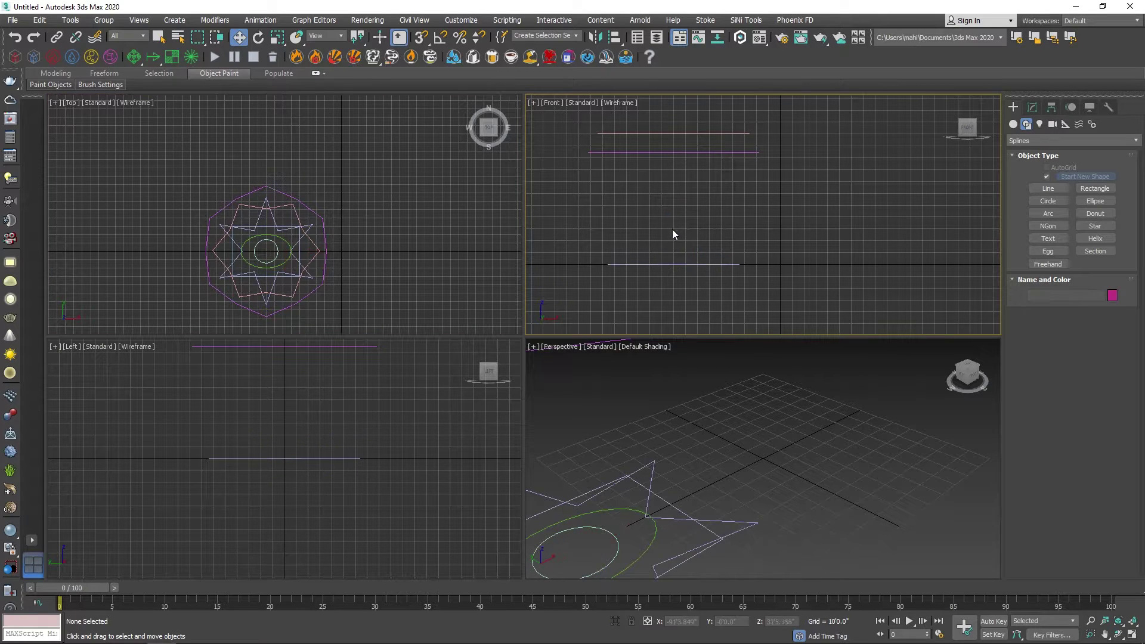
{"action": "left_click", "coordinate": [275, 222]}
{"action": "left_click", "coordinate": [681, 220]}
{"action": "left_click_drag", "start_coordinate": [674, 222], "coordinate": [673, 138]}
Lift Ellipse001 to middle height and Circle001 just above the rectangle
{"action": "left_click", "coordinate": [267, 234]}
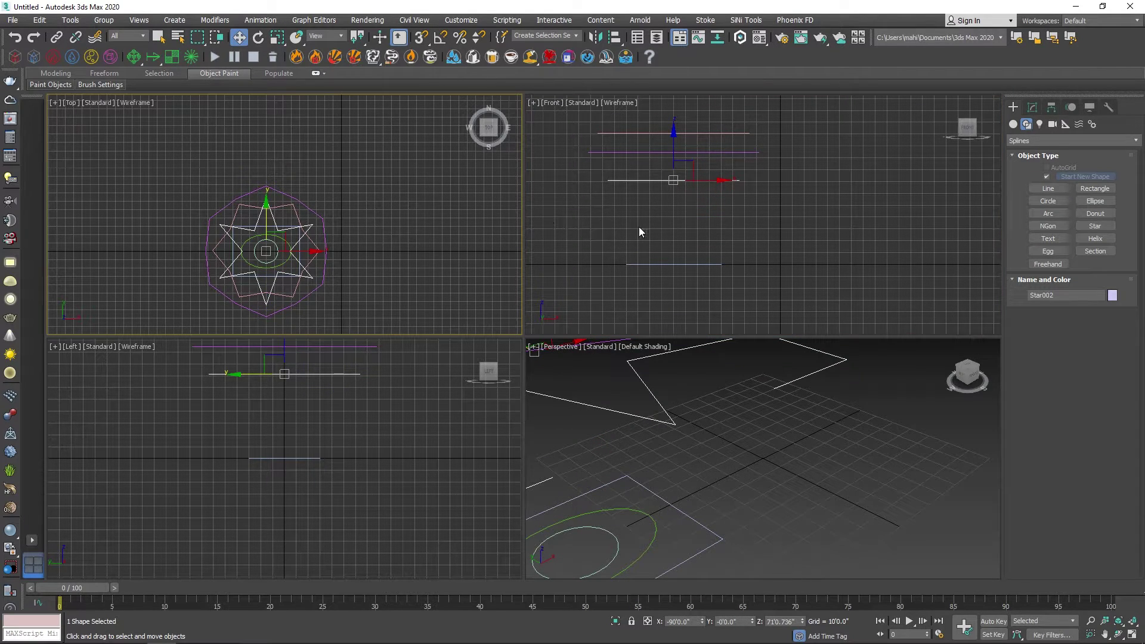
{"action": "left_click", "coordinate": [248, 241]}
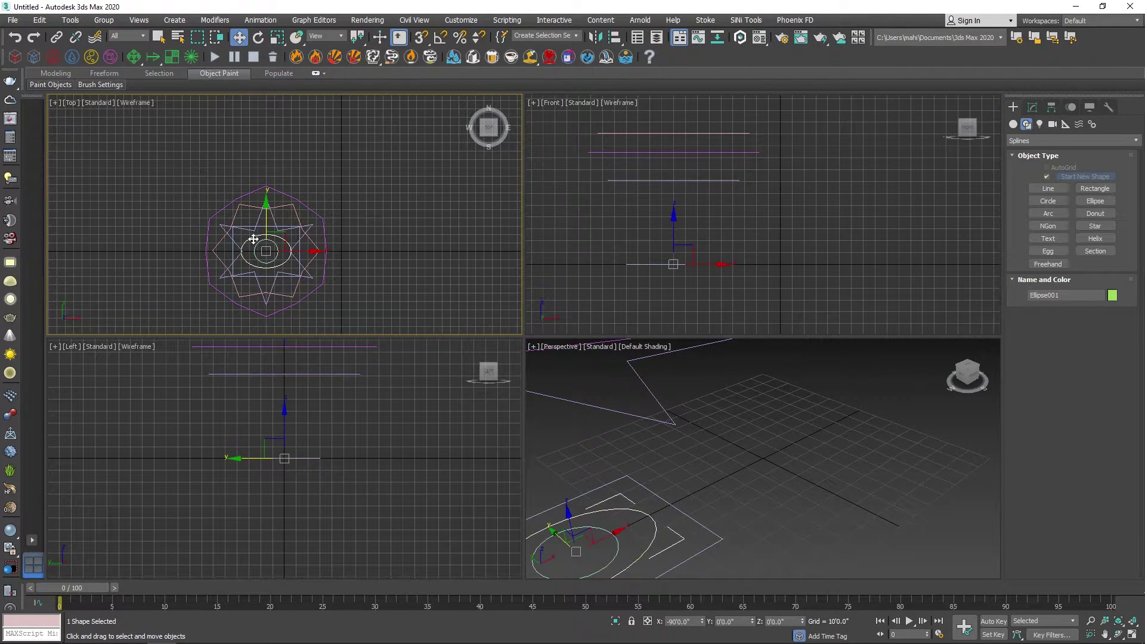
{"action": "left_click", "coordinate": [674, 227]}
{"action": "left_click_drag", "start_coordinate": [674, 226], "coordinate": [679, 175]}
{"action": "right_click", "coordinate": [368, 256]}
{"action": "left_click", "coordinate": [257, 246]}
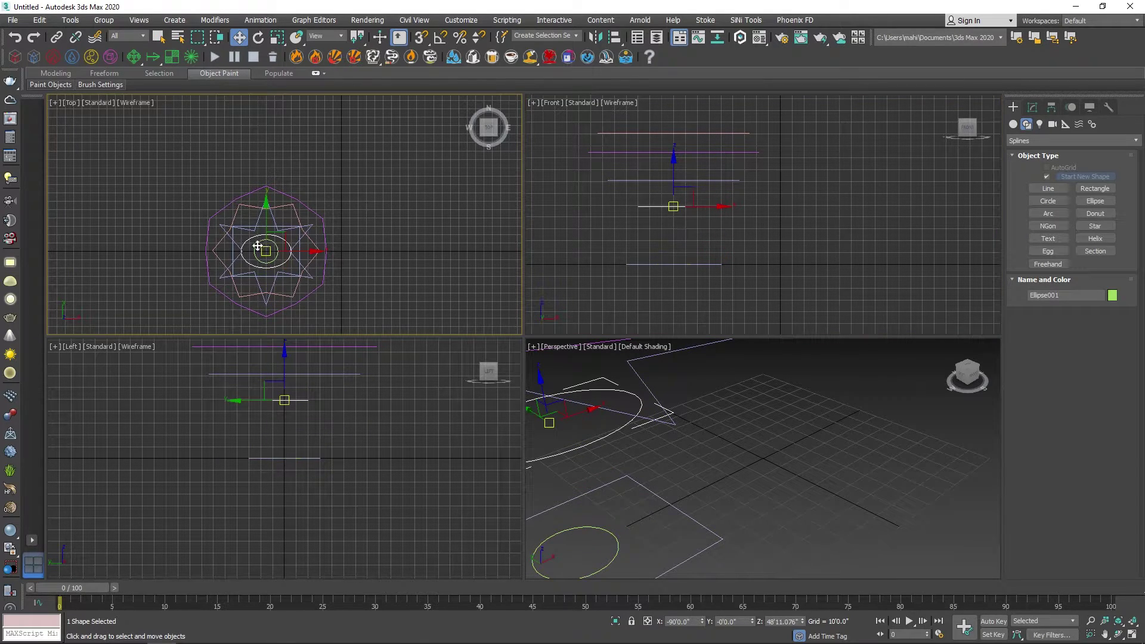
{"action": "left_click", "coordinate": [679, 259]}
{"action": "left_click_drag", "start_coordinate": [678, 235], "coordinate": [675, 207]}
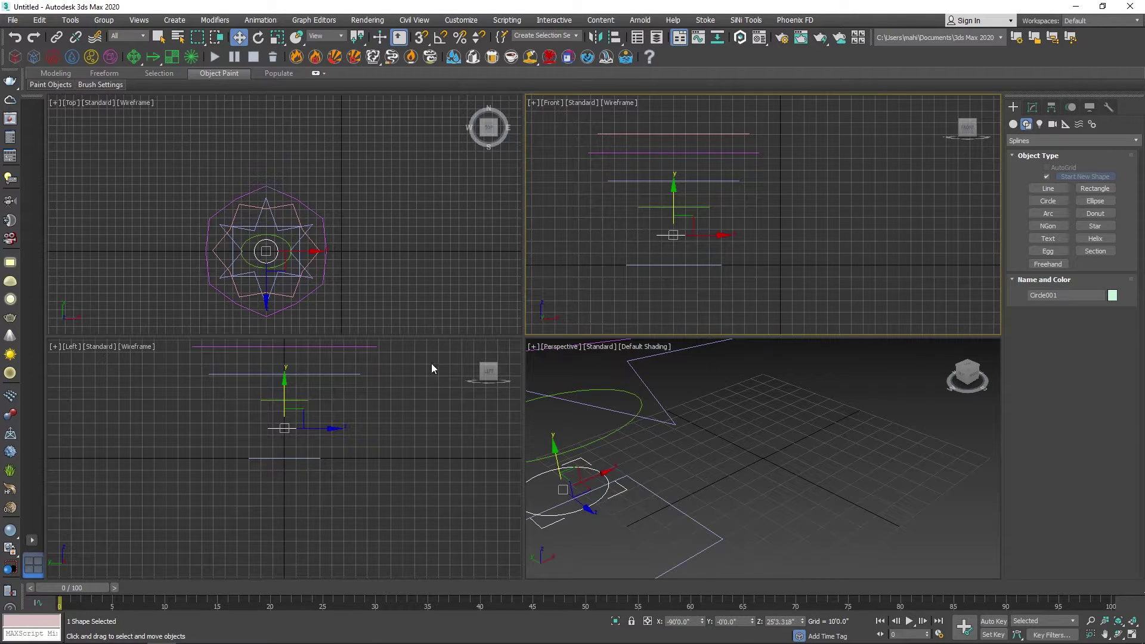
{"action": "left_click", "coordinate": [765, 506]}
{"action": "scroll", "coordinate": [656, 456], "scroll_direction": "down", "scroll_amount": 5}
With grid snap on, draw a two-point vertical line in the Front view
{"action": "key", "text": "alt+w"}
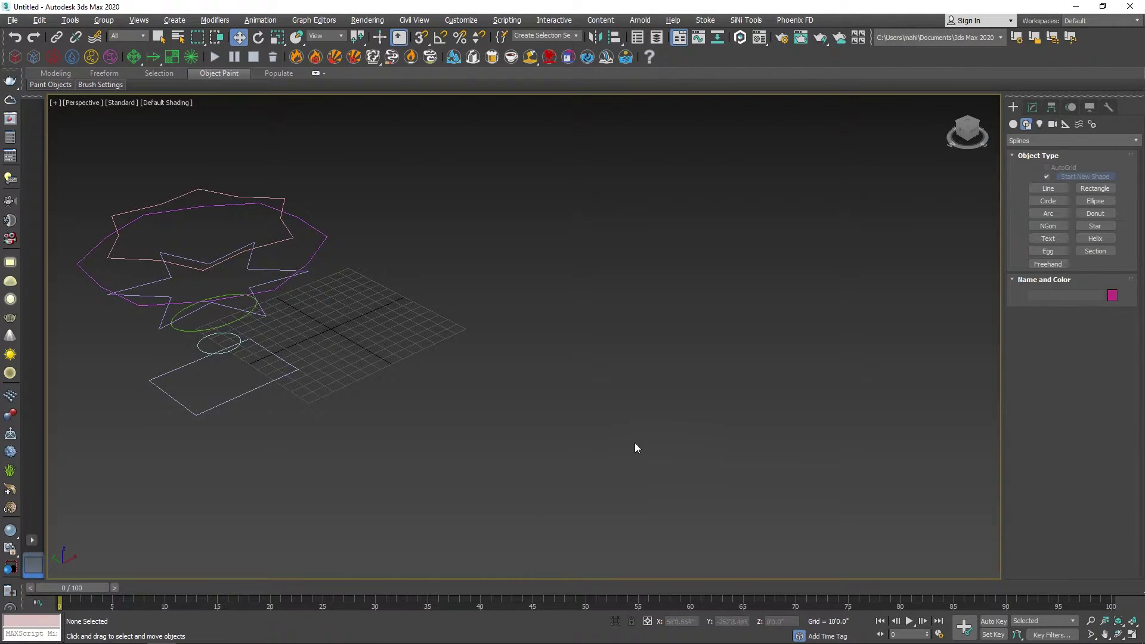
{"action": "middle_click_drag", "start_coordinate": [444, 346], "coordinate": [677, 383], "text": "alt"}
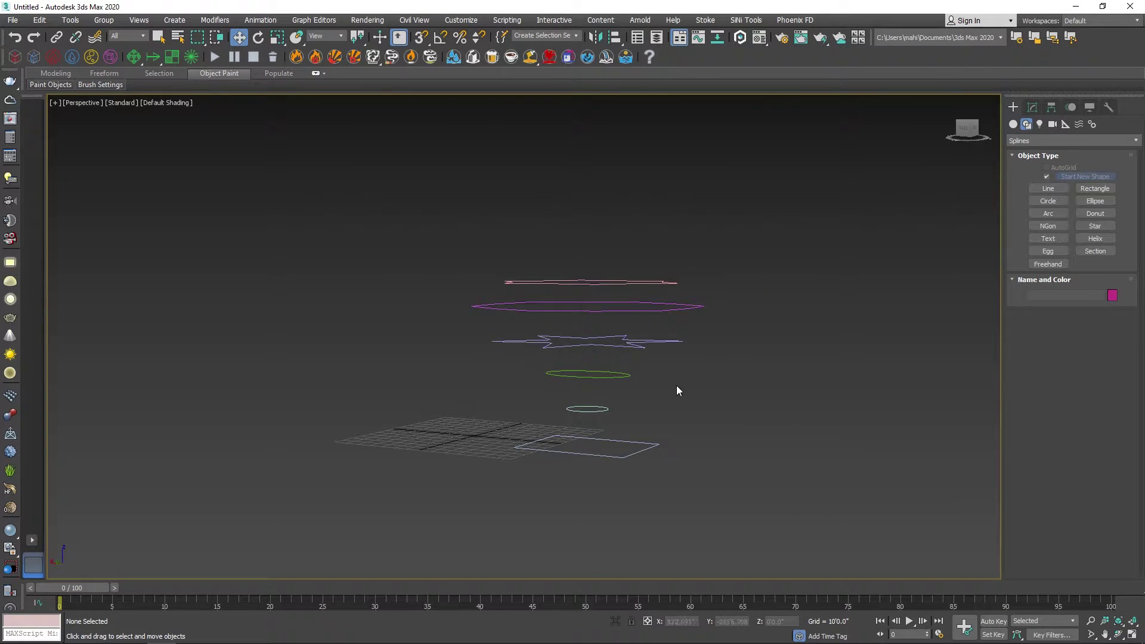
{"action": "middle_click_drag", "start_coordinate": [633, 343], "coordinate": [307, 351], "text": "alt"}
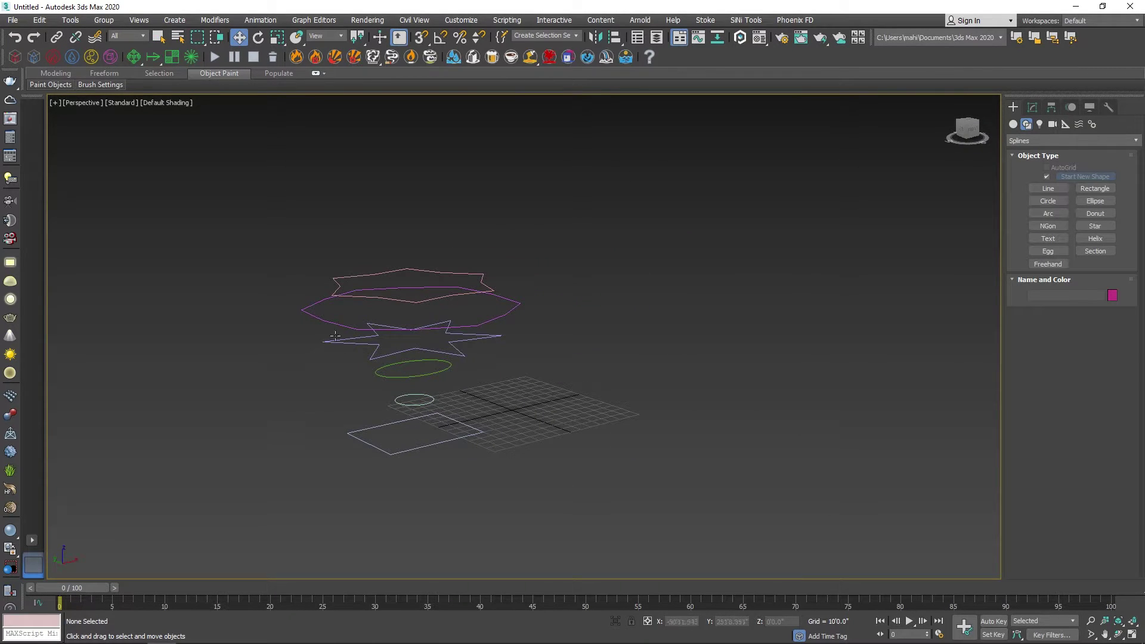
{"action": "scroll", "coordinate": [357, 394], "scroll_direction": "down", "scroll_amount": 3}
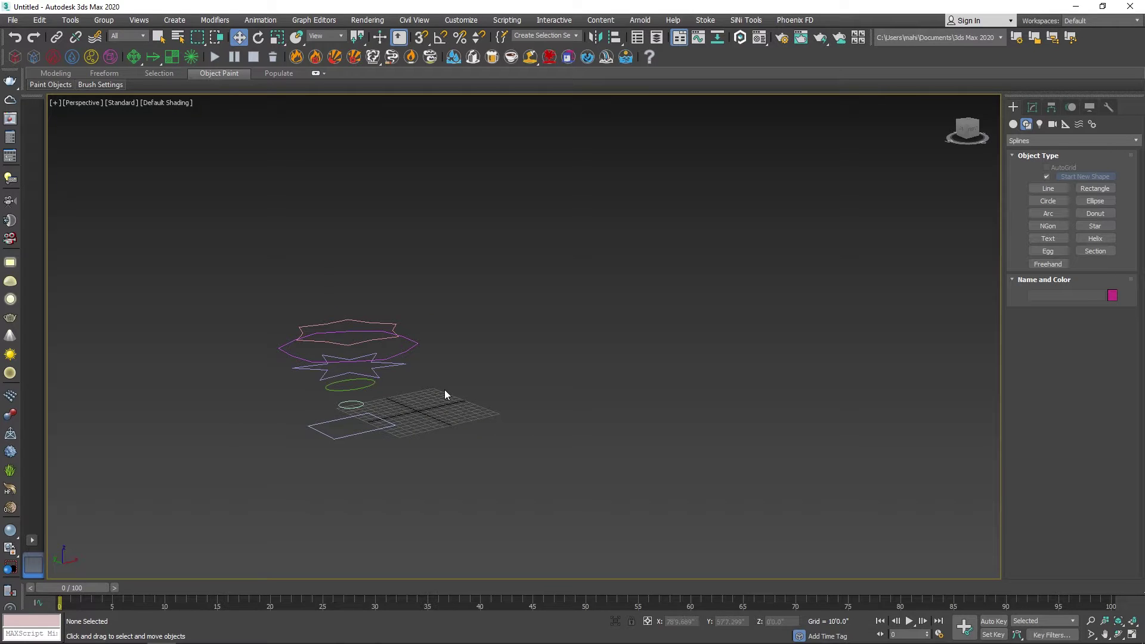
{"action": "key", "text": "alt+w"}
{"action": "middle_click_drag", "start_coordinate": [753, 319], "coordinate": [790, 245]}
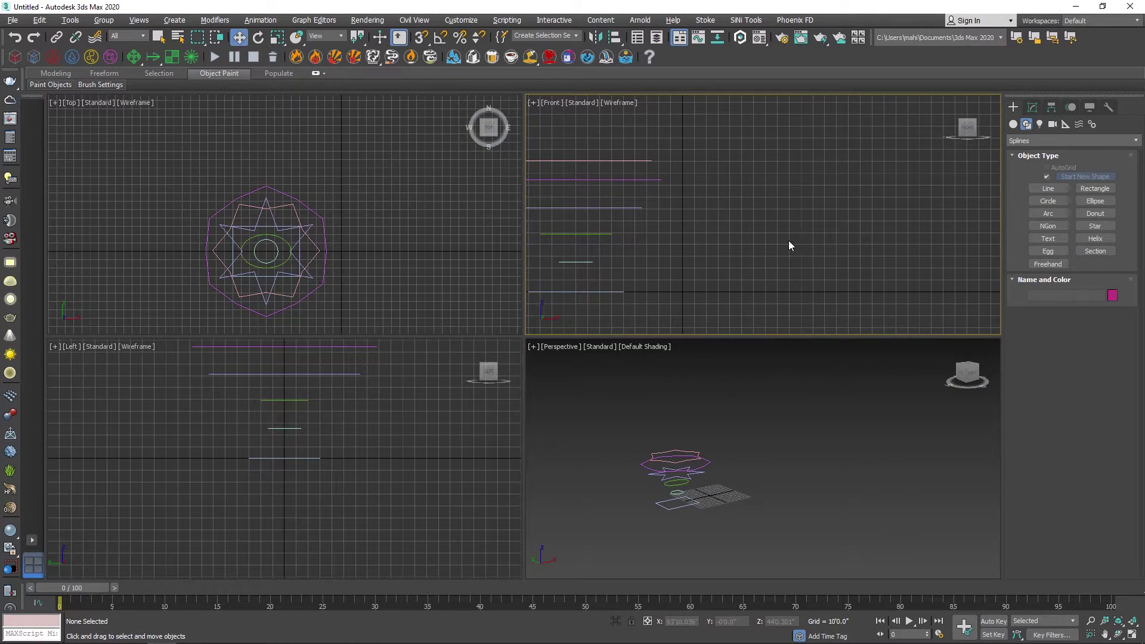
{"action": "left_click", "coordinate": [1046, 191]}
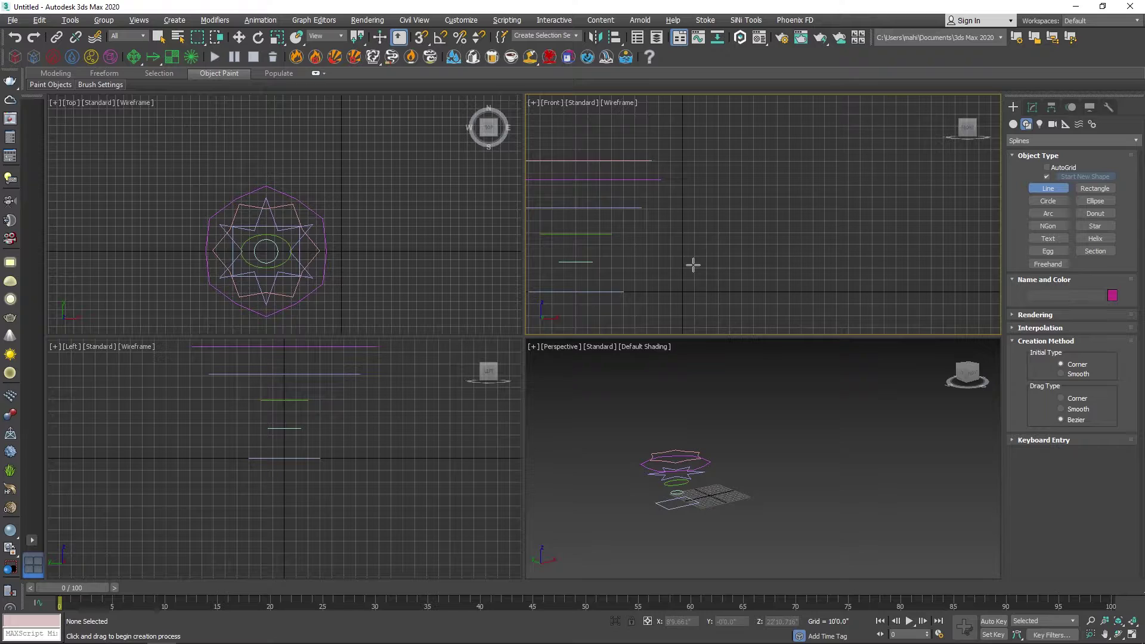
{"action": "scroll", "coordinate": [693, 263], "scroll_direction": "down", "scroll_amount": 2}
{"action": "key", "text": "s"}
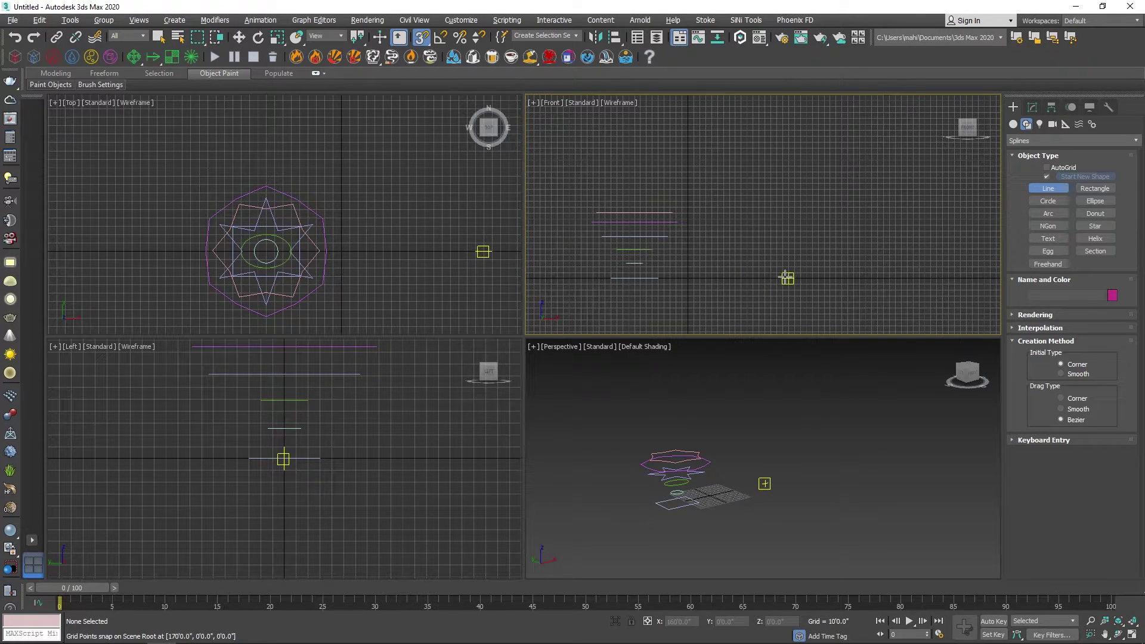
{"action": "left_click", "coordinate": [770, 278]}
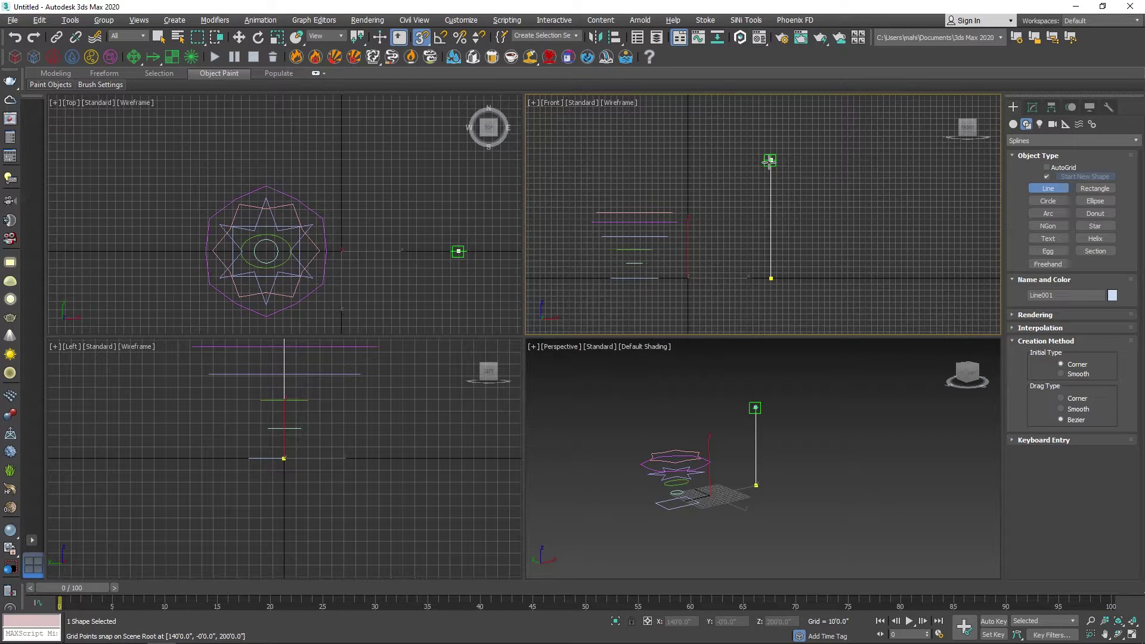
{"action": "left_click", "coordinate": [770, 155]}
{"action": "right_click", "coordinate": [782, 261]}
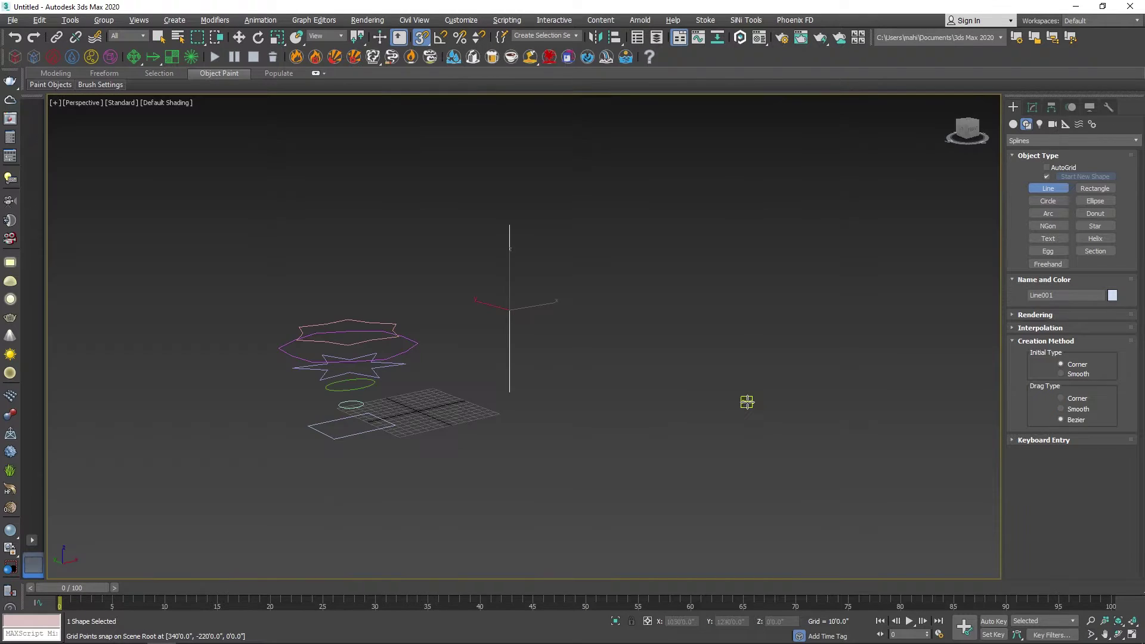
Turn snap off and orbit the maximized Perspective view to check the new line
{"action": "key", "text": "alt+w"}
{"action": "middle_click_drag", "start_coordinate": [552, 347], "coordinate": [603, 363], "text": "alt"}
{"action": "key", "text": "s"}
{"action": "middle_click_drag", "start_coordinate": [508, 389], "coordinate": [466, 419], "text": "alt"}
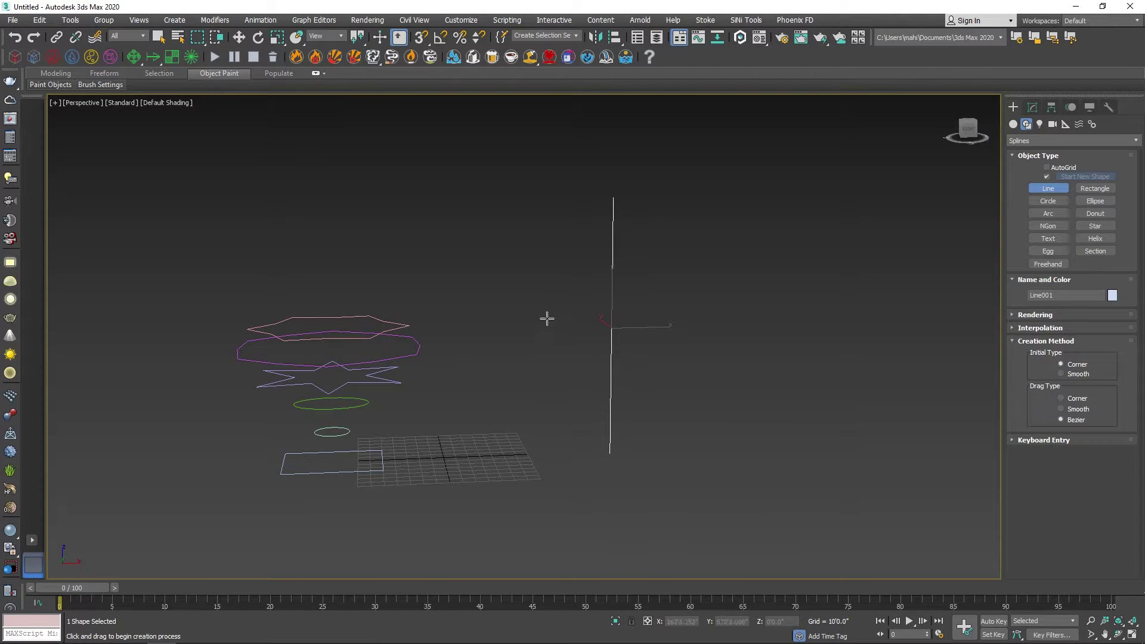
{"action": "left_click", "coordinate": [1011, 124]}
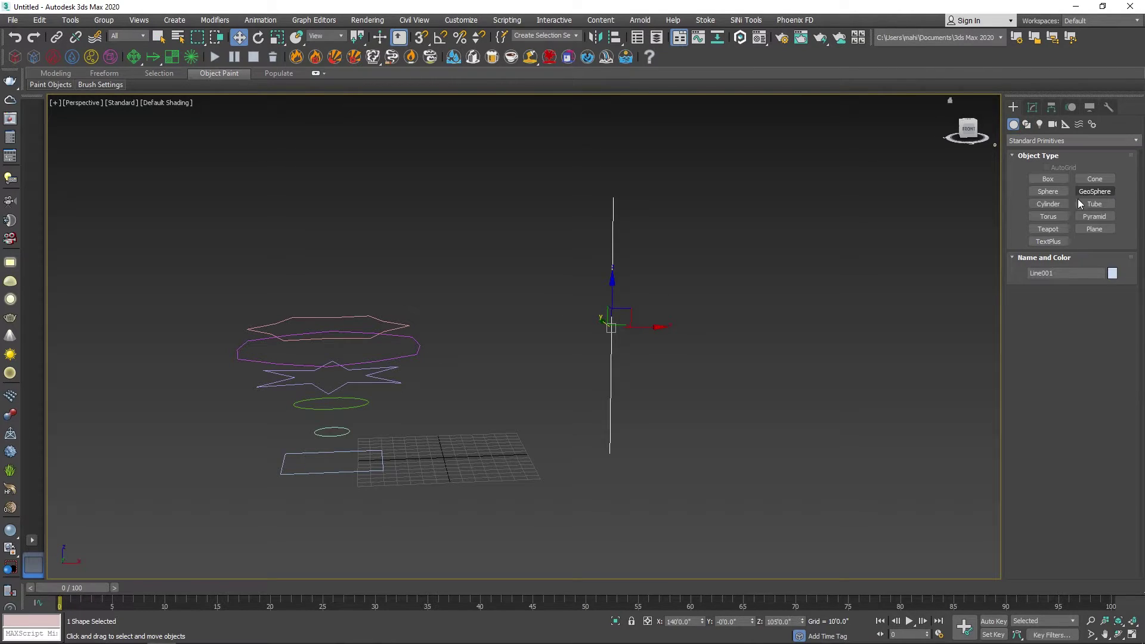
Loft the vertical line with the rectangle as its cross-section, creating Loft001
{"action": "left_click", "coordinate": [1040, 140]}
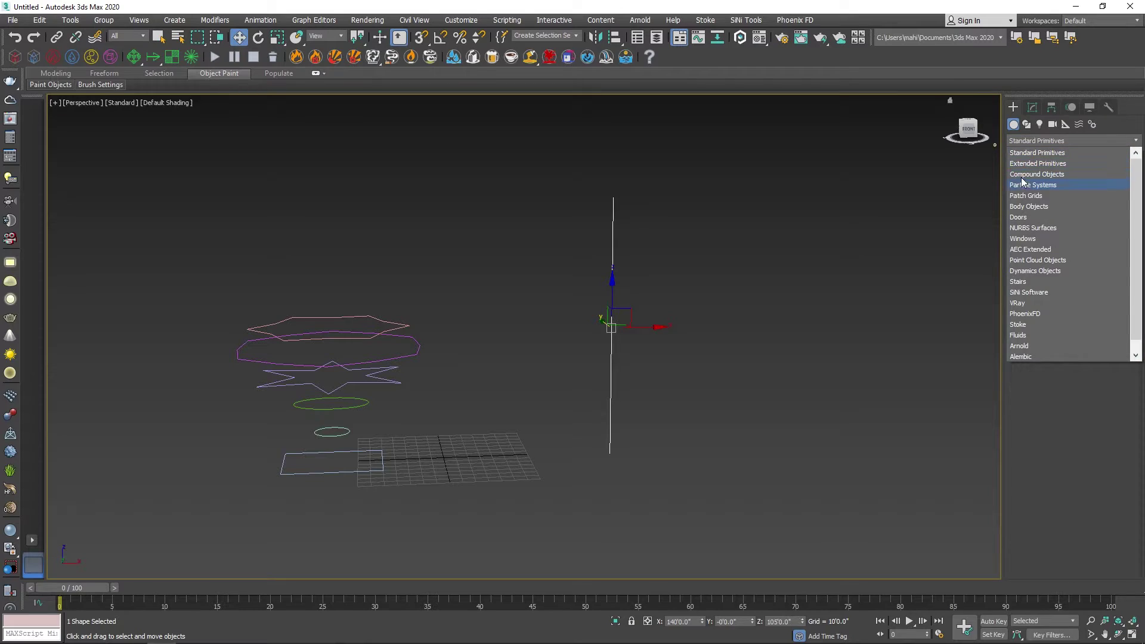
{"action": "left_click", "coordinate": [1090, 187]}
{"action": "left_click", "coordinate": [1092, 217]}
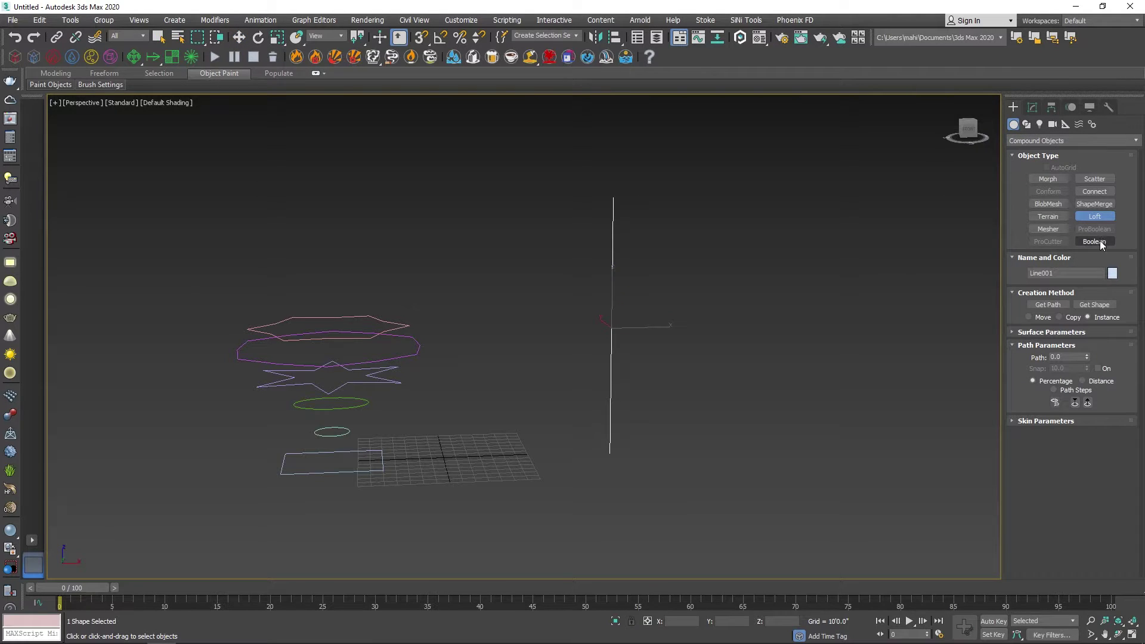
{"action": "left_click", "coordinate": [1095, 306]}
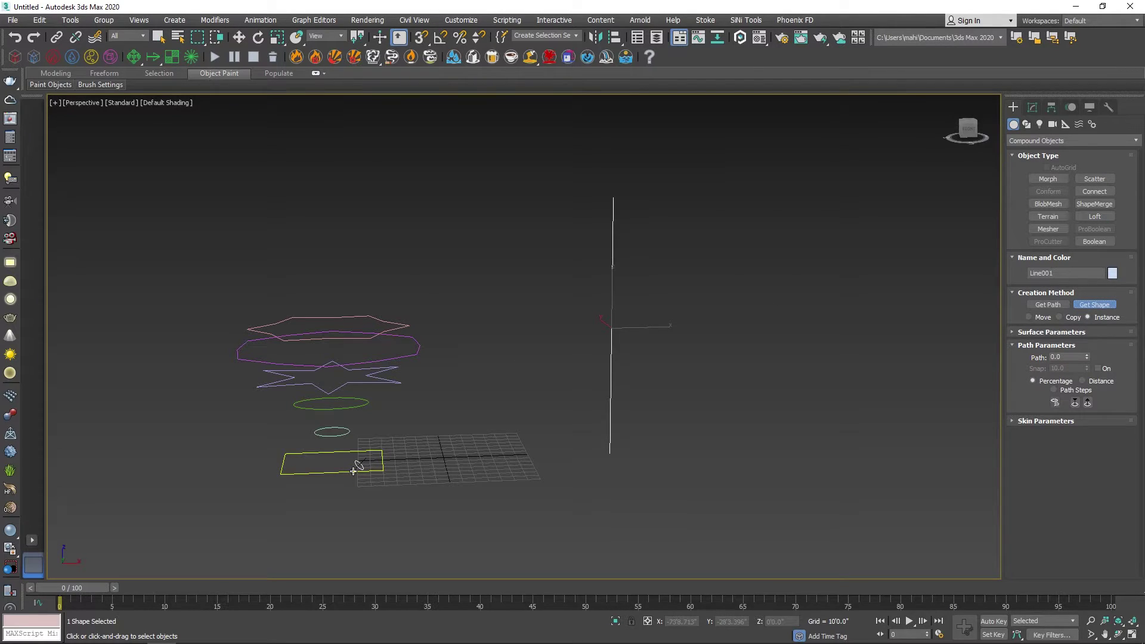
{"action": "left_click", "coordinate": [356, 468]}
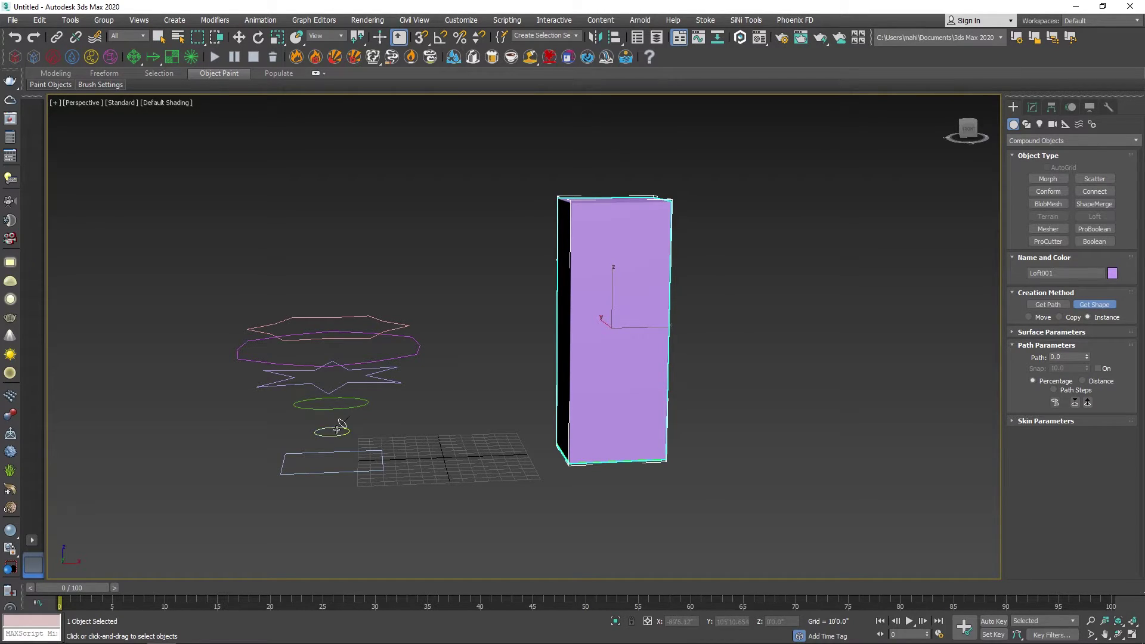
Switch the view to wireframe and set the loft's Path position to 11.71
{"action": "key", "text": "F3"}
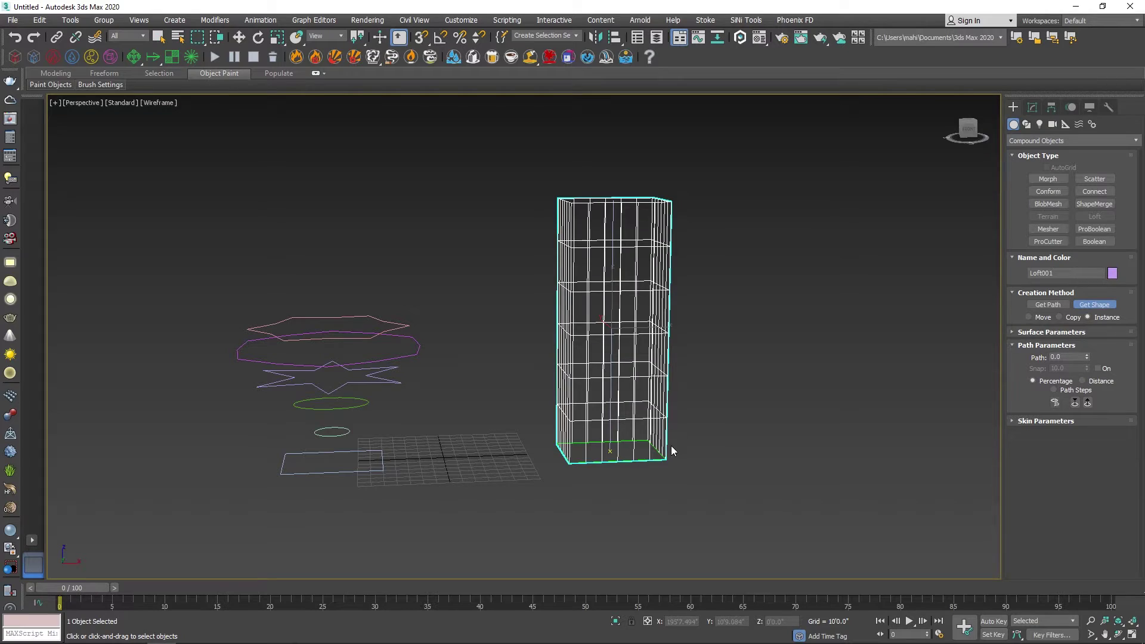
{"action": "scroll", "coordinate": [672, 450], "scroll_direction": "up", "scroll_amount": 3}
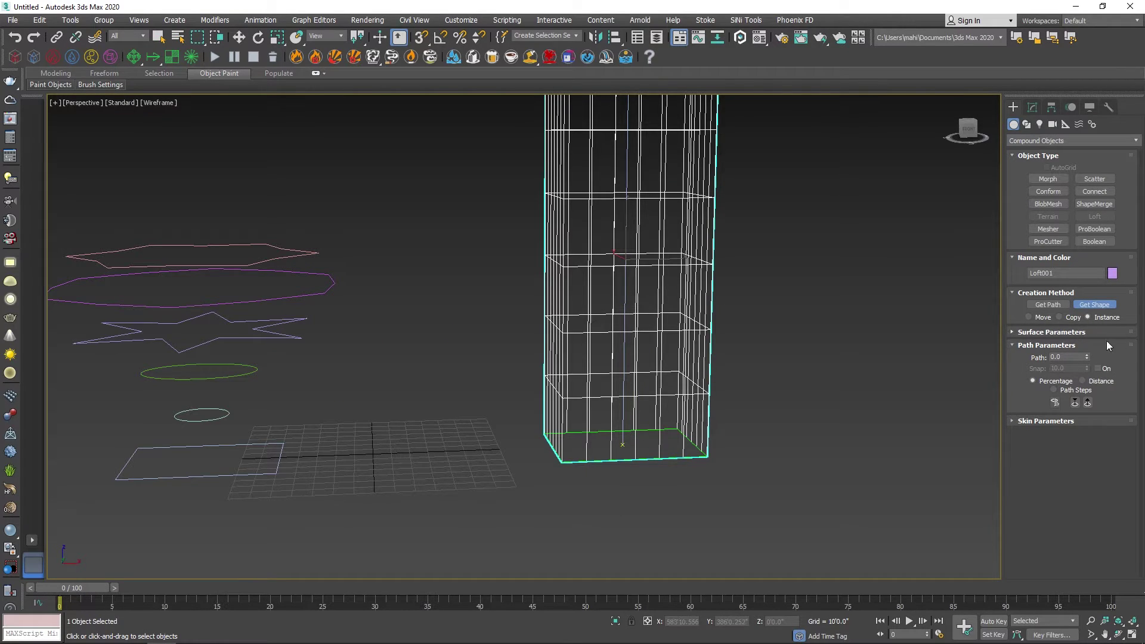
{"action": "mouse_move", "coordinate": [1088, 357]}
{"action": "left_mouse_down"}
{"action": "mouse_move", "coordinate": [1089, 206]}
{"action": "mouse_move", "coordinate": [1067, 597]}
{"action": "mouse_move", "coordinate": [1038, 292]}
{"action": "left_mouse_up"}
{"action": "scroll", "coordinate": [608, 402], "scroll_direction": "down", "scroll_amount": 3}
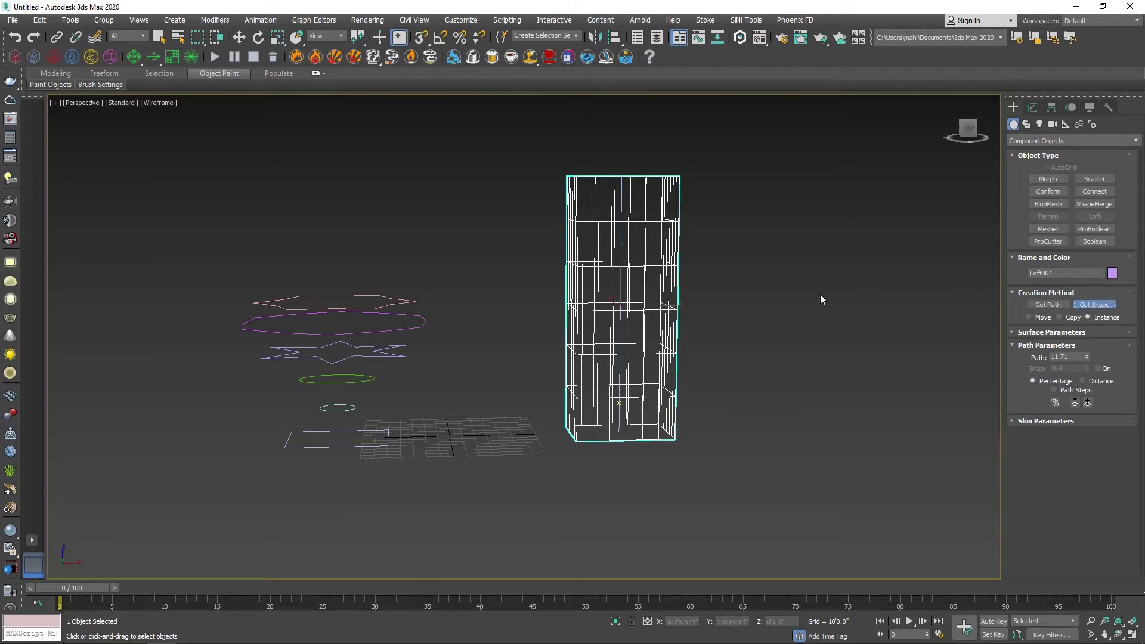
Add the small ellipse as a cross-section, check the shading, and move Path to 25.059
{"action": "left_click", "coordinate": [346, 410]}
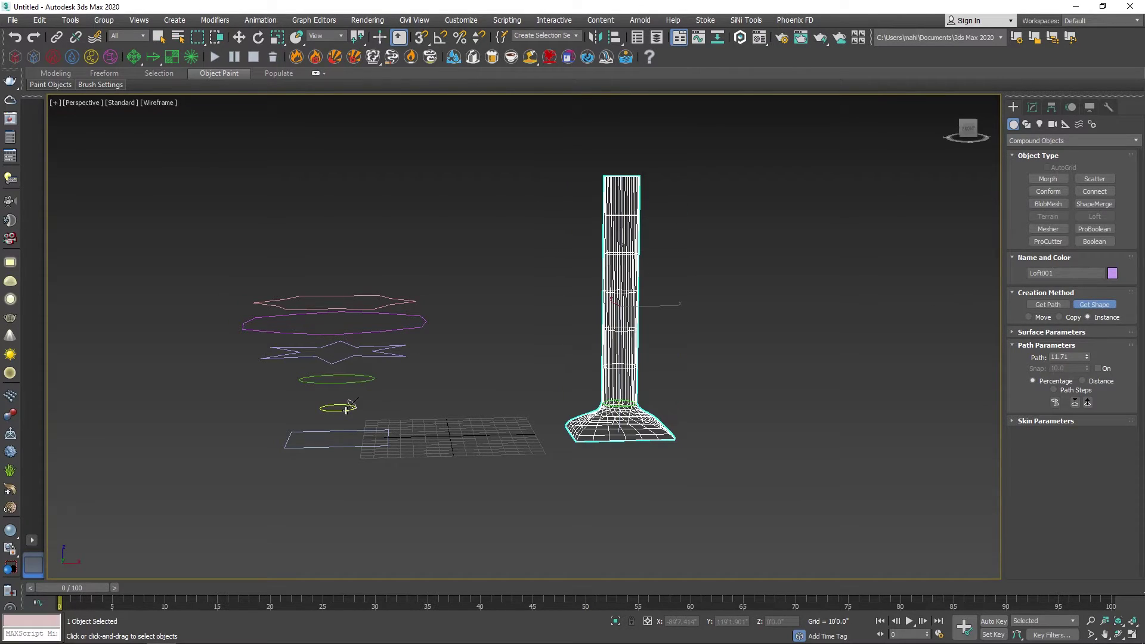
{"action": "key", "text": "F3"}
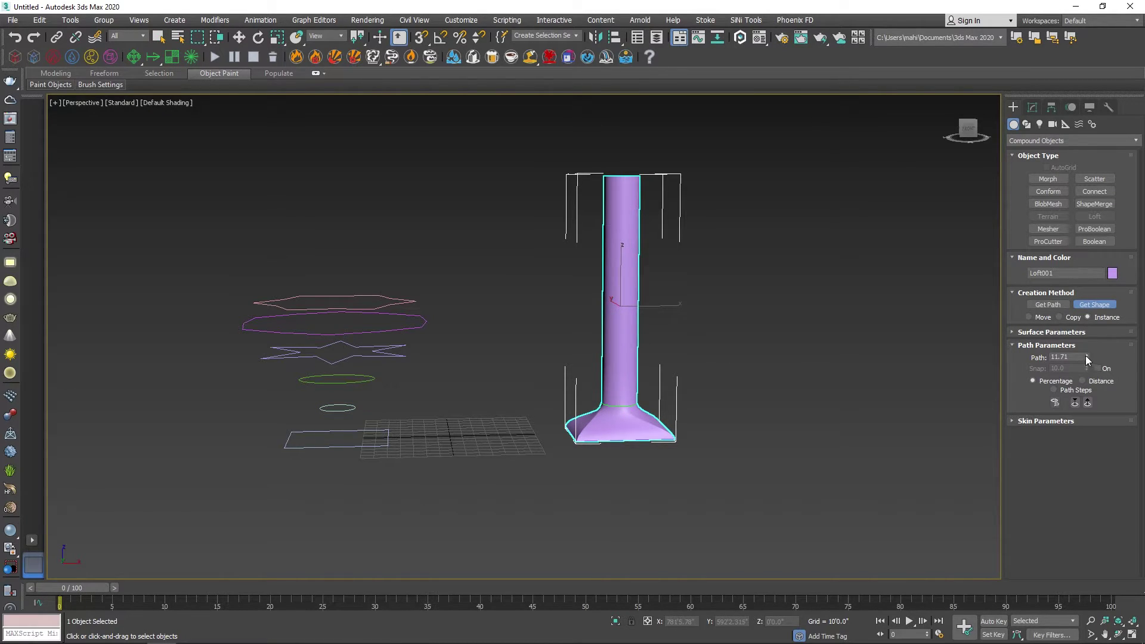
{"action": "key", "text": "F3"}
{"action": "scroll", "coordinate": [644, 415], "scroll_direction": "up", "scroll_amount": 4}
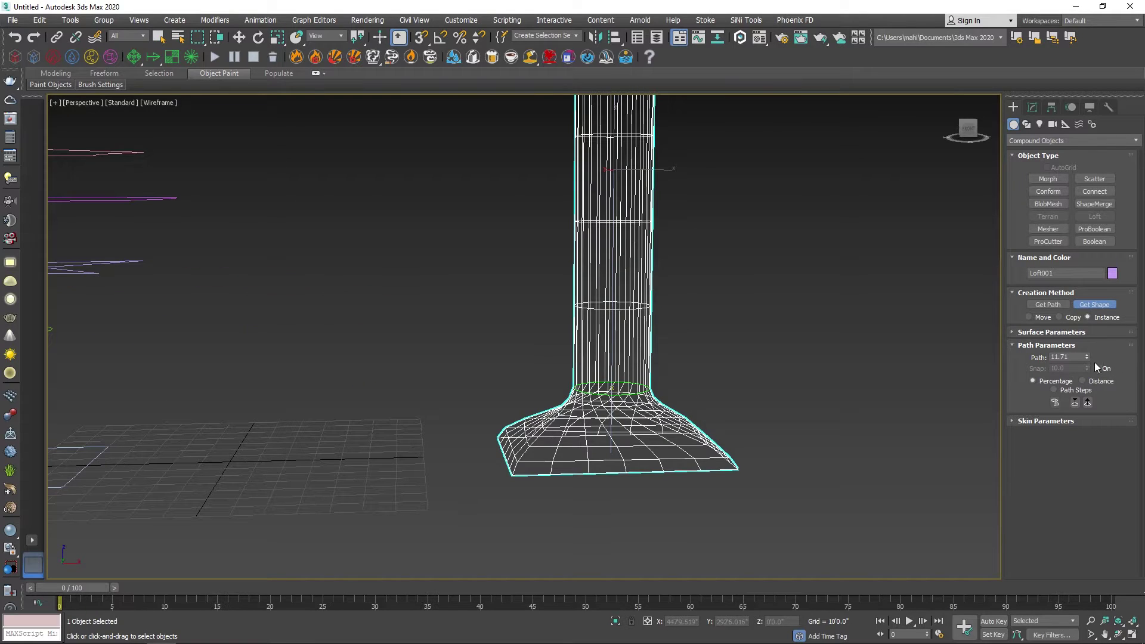
{"action": "left_click_drag", "start_coordinate": [1087, 355], "coordinate": [1082, 287]}
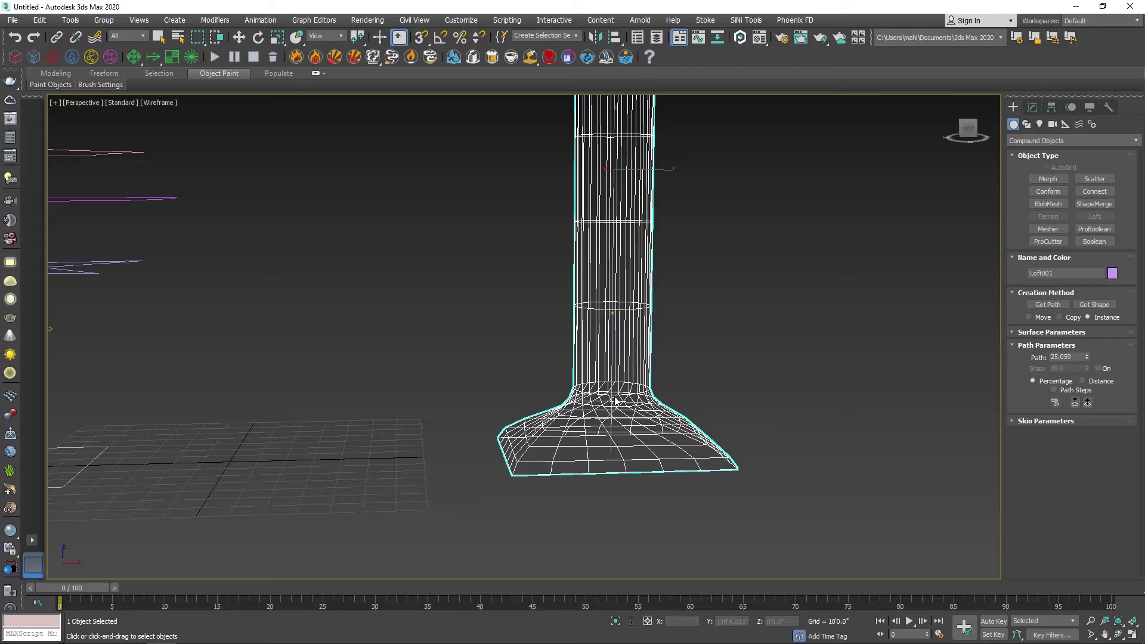
{"action": "scroll", "coordinate": [629, 407], "scroll_direction": "down", "scroll_amount": 3}
Add ellipse cross-sections at Path 25.059 and about 35.6, then move Path to about 43.5
{"action": "left_click", "coordinate": [1094, 304]}
{"action": "left_click", "coordinate": [207, 401]}
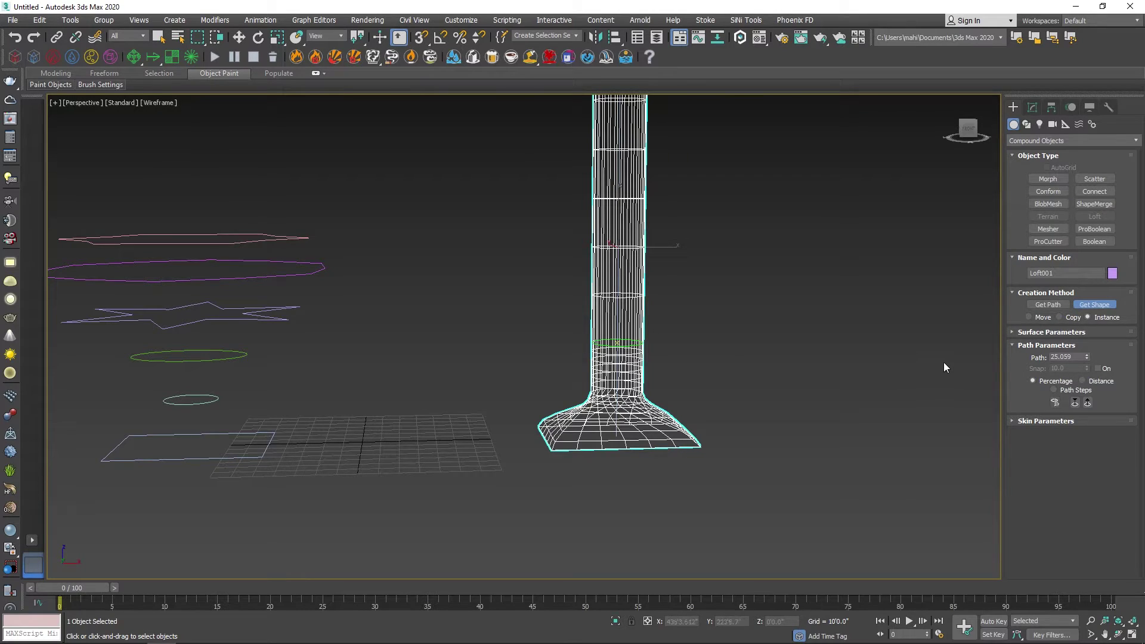
{"action": "left_click_drag", "start_coordinate": [1087, 356], "coordinate": [1082, 331]}
{"action": "left_click", "coordinate": [1098, 304]}
{"action": "left_click", "coordinate": [189, 358]}
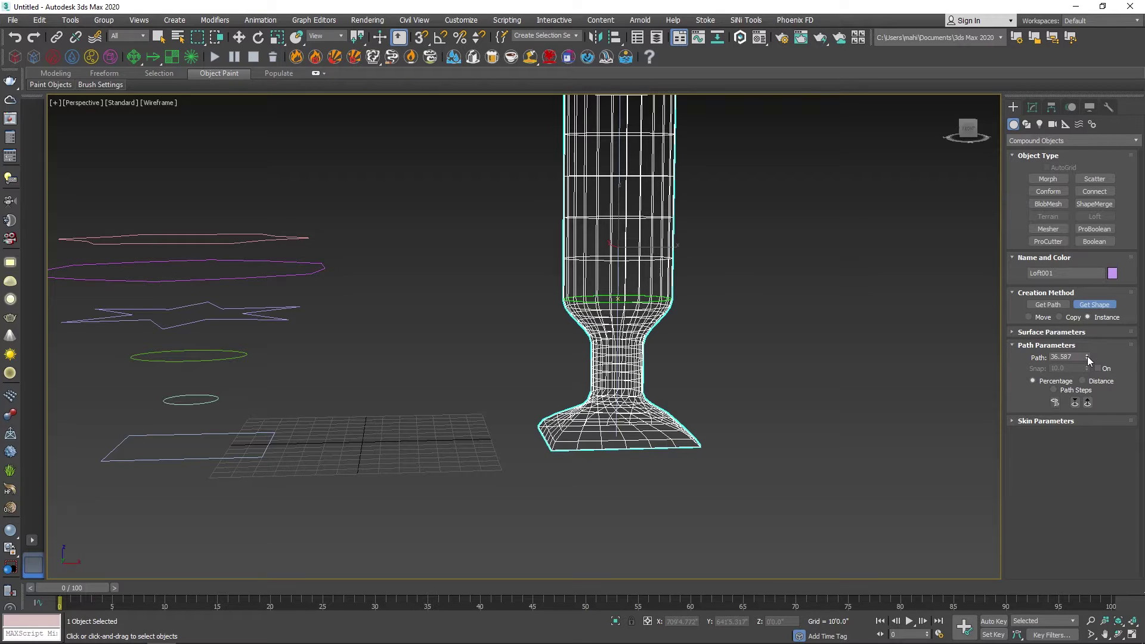
{"action": "left_click_drag", "start_coordinate": [1087, 355], "coordinate": [1089, 345]}
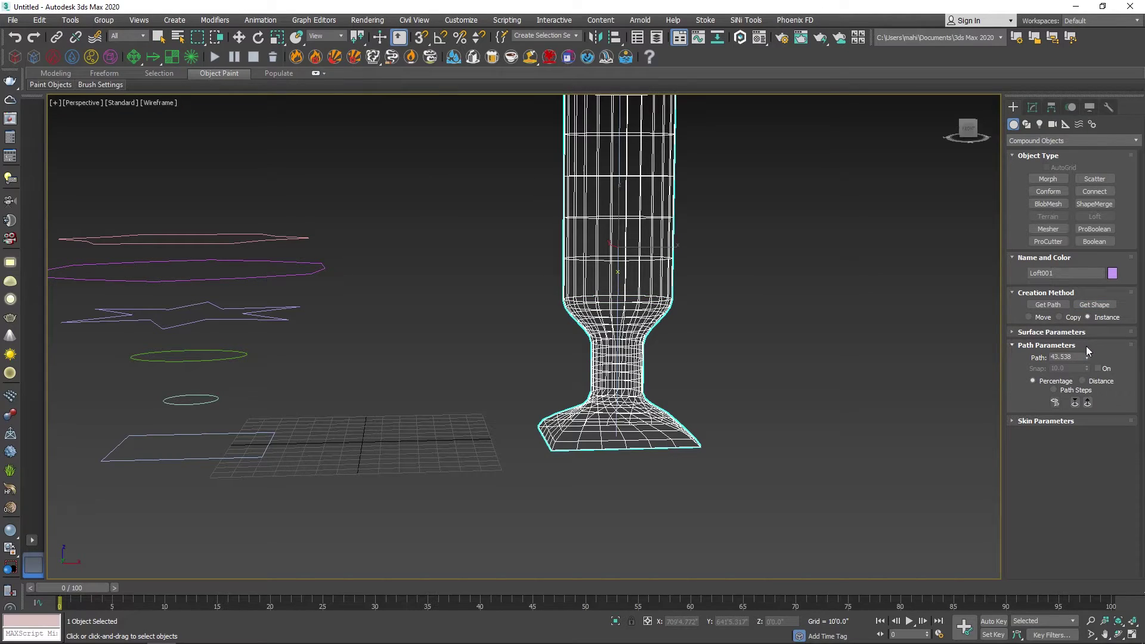
Add the ellipse at about 43.5 percent, check the shaded goblet, and set Path to 52.246
{"action": "left_click", "coordinate": [1096, 304]}
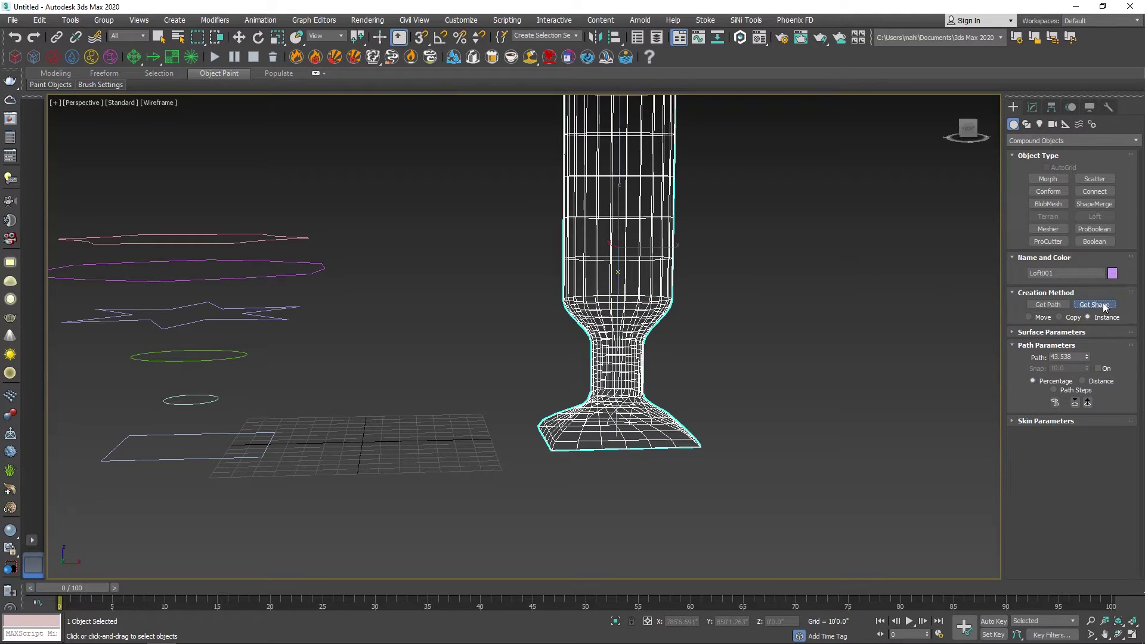
{"action": "left_click", "coordinate": [208, 367]}
{"action": "key", "text": "F3"}
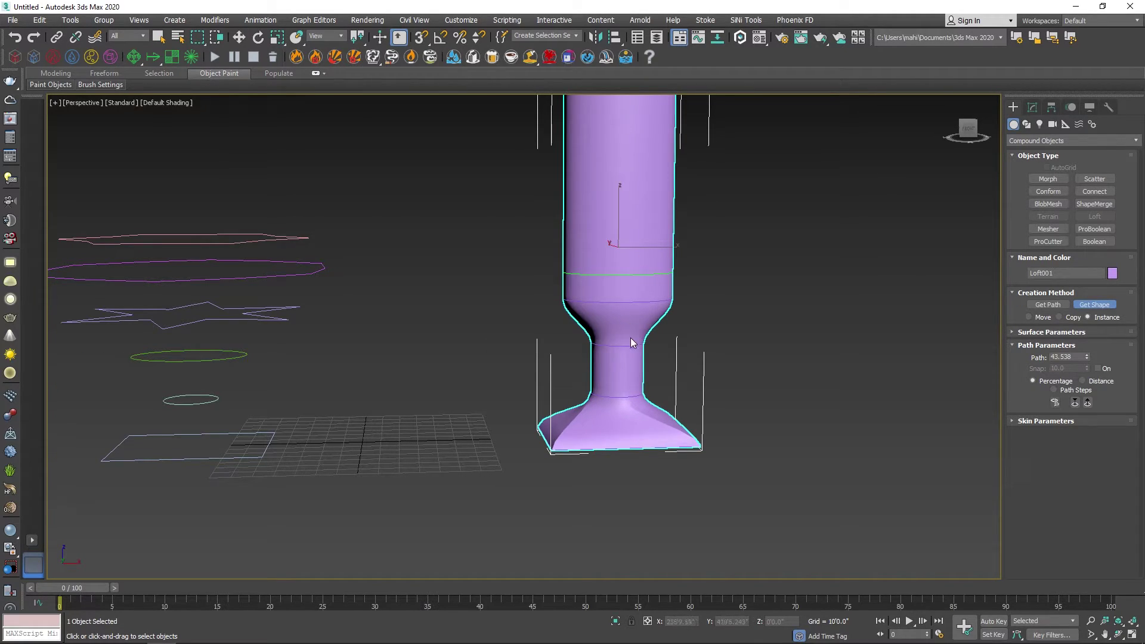
{"action": "middle_click_drag", "start_coordinate": [537, 306], "coordinate": [583, 410], "text": "alt"}
{"action": "key", "text": "F3"}
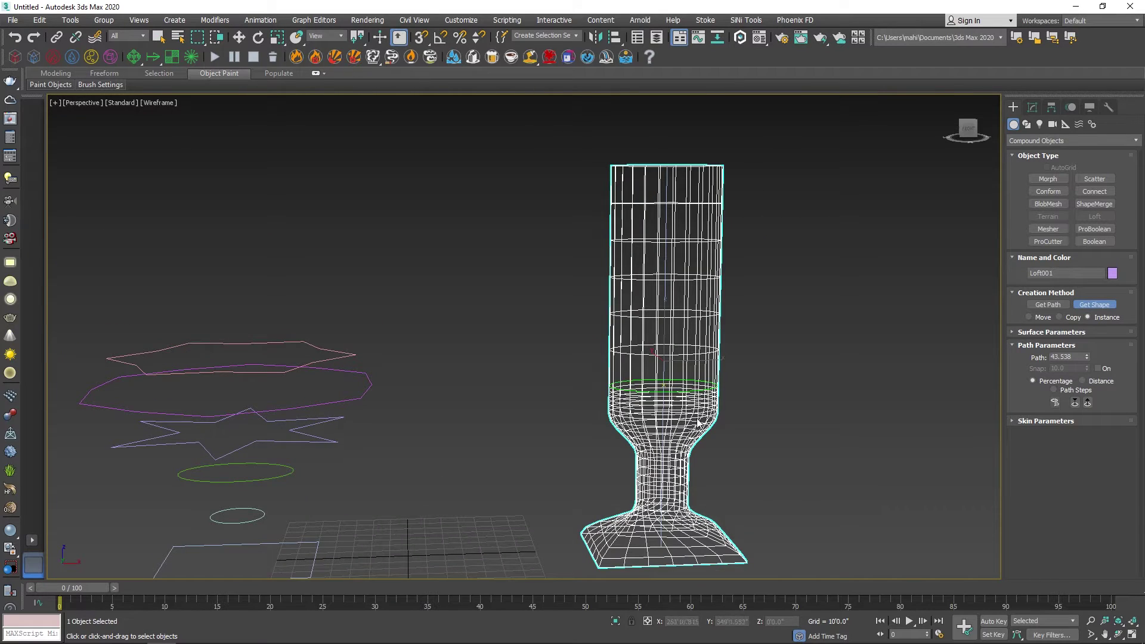
{"action": "left_click_drag", "start_coordinate": [1088, 357], "coordinate": [1088, 348]}
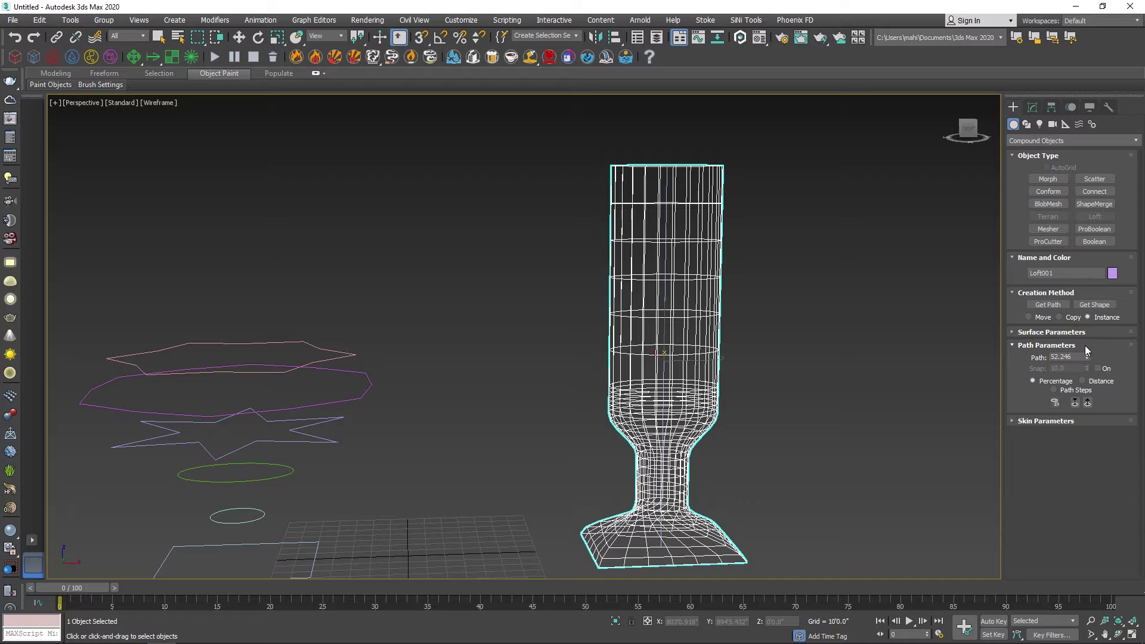
Add the star cross-section at Path 52.246 and inspect the shaded goblet
{"action": "left_click", "coordinate": [1095, 306]}
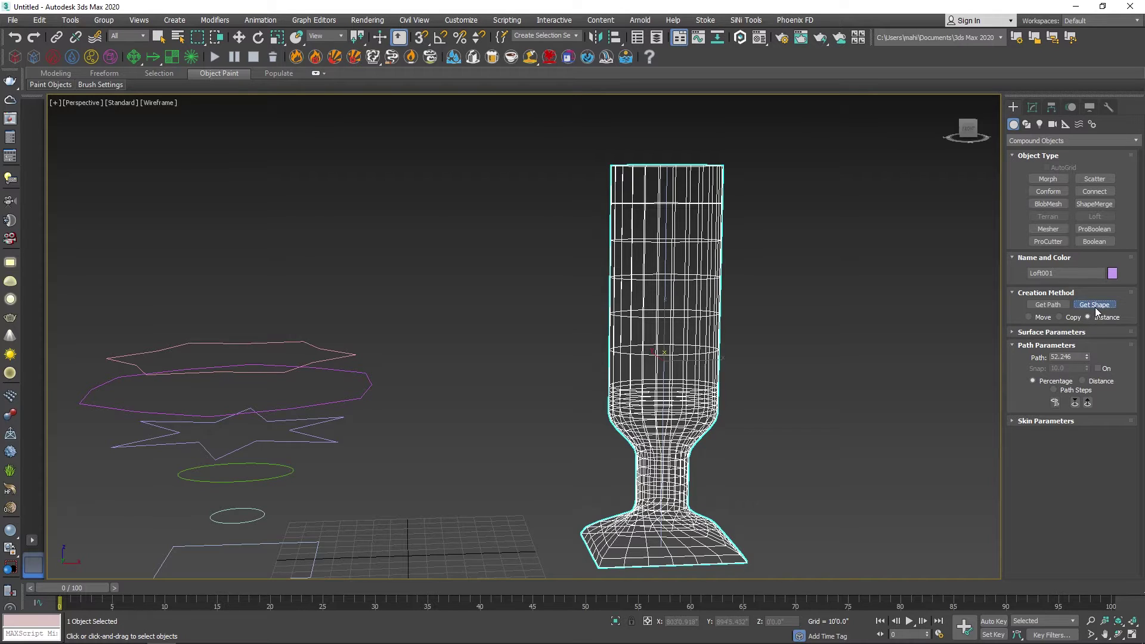
{"action": "left_click", "coordinate": [266, 445]}
{"action": "key", "text": "F3"}
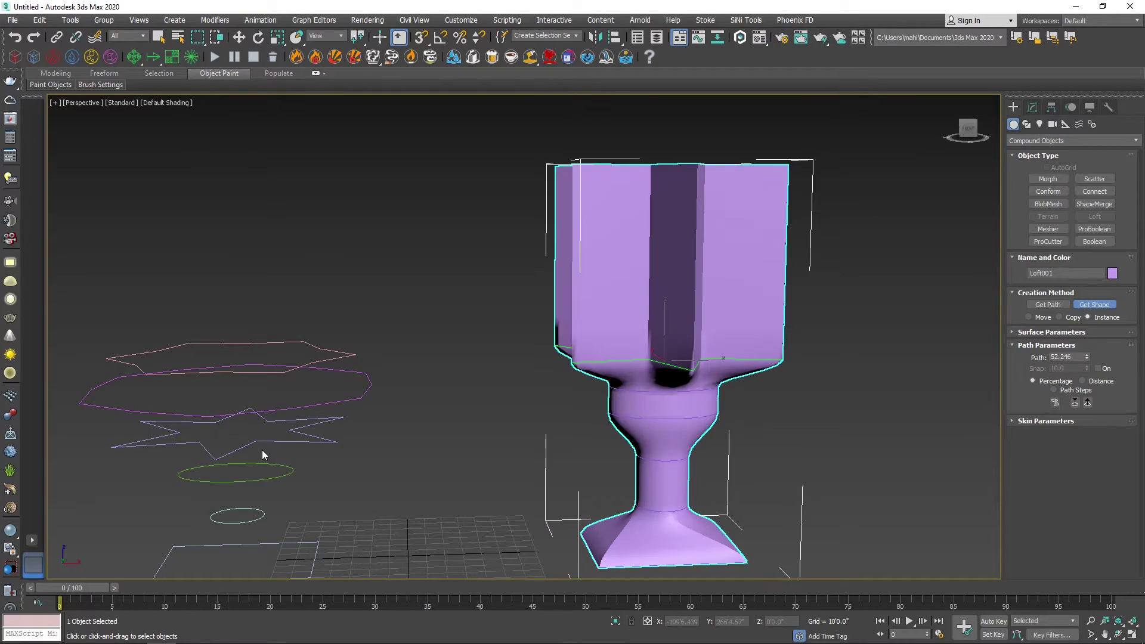
{"action": "mouse_move", "coordinate": [697, 417]}
{"action": "middle_mouse_down", "text": "alt"}
{"action": "mouse_move", "coordinate": [689, 381]}
{"action": "mouse_move", "coordinate": [713, 315]}
{"action": "mouse_move", "coordinate": [871, 302]}
{"action": "mouse_move", "coordinate": [915, 324]}
{"action": "mouse_move", "coordinate": [962, 320]}
{"action": "mouse_move", "coordinate": [939, 359]}
{"action": "mouse_move", "coordinate": [841, 385]}
{"action": "mouse_move", "coordinate": [767, 369]}
{"action": "mouse_move", "coordinate": [675, 397]}
{"action": "mouse_move", "coordinate": [671, 382]}
{"action": "middle_mouse_up", "text": "alt"}
{"action": "key", "text": "F3"}
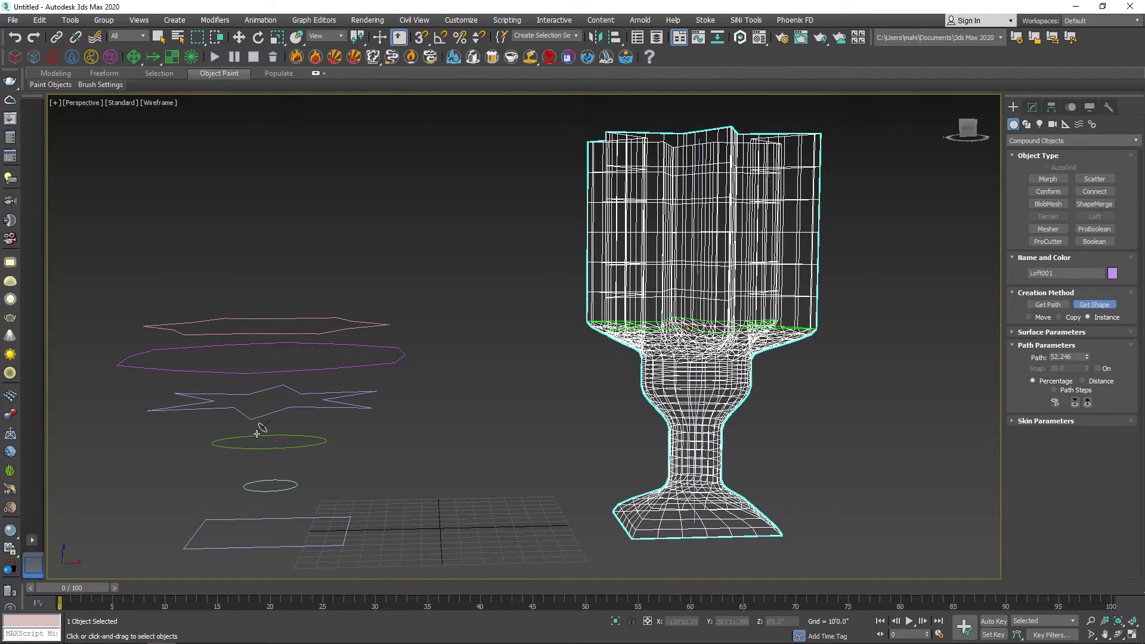
Add the star cross-section again at Path 60.605 and check the shading
{"action": "left_click_drag", "start_coordinate": [1088, 356], "coordinate": [1088, 345]}
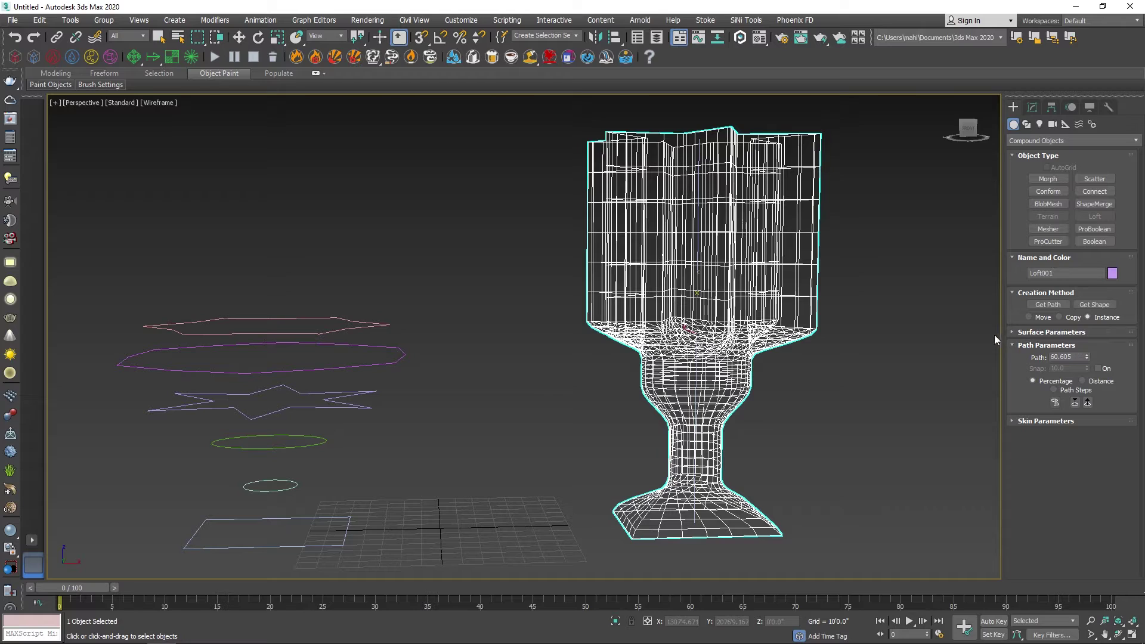
{"action": "left_click", "coordinate": [1095, 305]}
{"action": "left_click", "coordinate": [345, 402]}
{"action": "key", "text": "F3"}
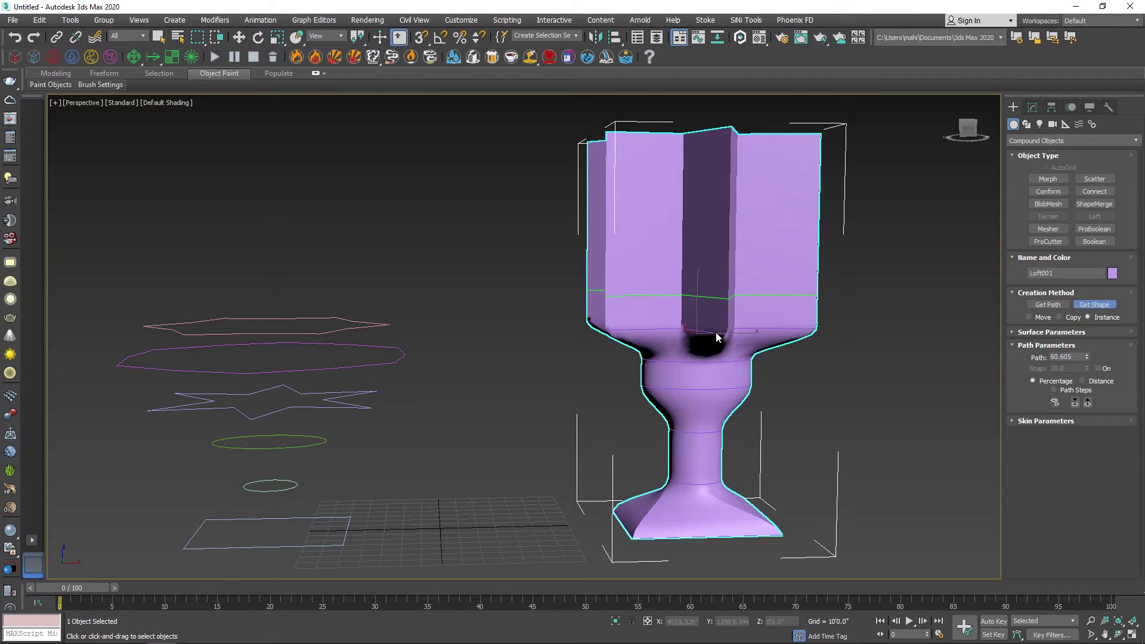
{"action": "key", "text": "F3"}
Set Path to 95.081, view the whole shaded goblet, then draw a small box on the grid
{"action": "left_click_drag", "start_coordinate": [1087, 356], "coordinate": [1087, 354]}
{"action": "key", "text": "F3"}
{"action": "mouse_move", "coordinate": [656, 334]}
{"action": "middle_mouse_down", "text": "alt"}
{"action": "mouse_move", "coordinate": [543, 346]}
{"action": "mouse_move", "coordinate": [524, 371]}
{"action": "mouse_move", "coordinate": [585, 369]}
{"action": "mouse_move", "coordinate": [775, 511]}
{"action": "mouse_move", "coordinate": [634, 149]}
{"action": "mouse_move", "coordinate": [739, 189]}
{"action": "mouse_move", "coordinate": [685, 289]}
{"action": "middle_mouse_up", "text": "alt"}
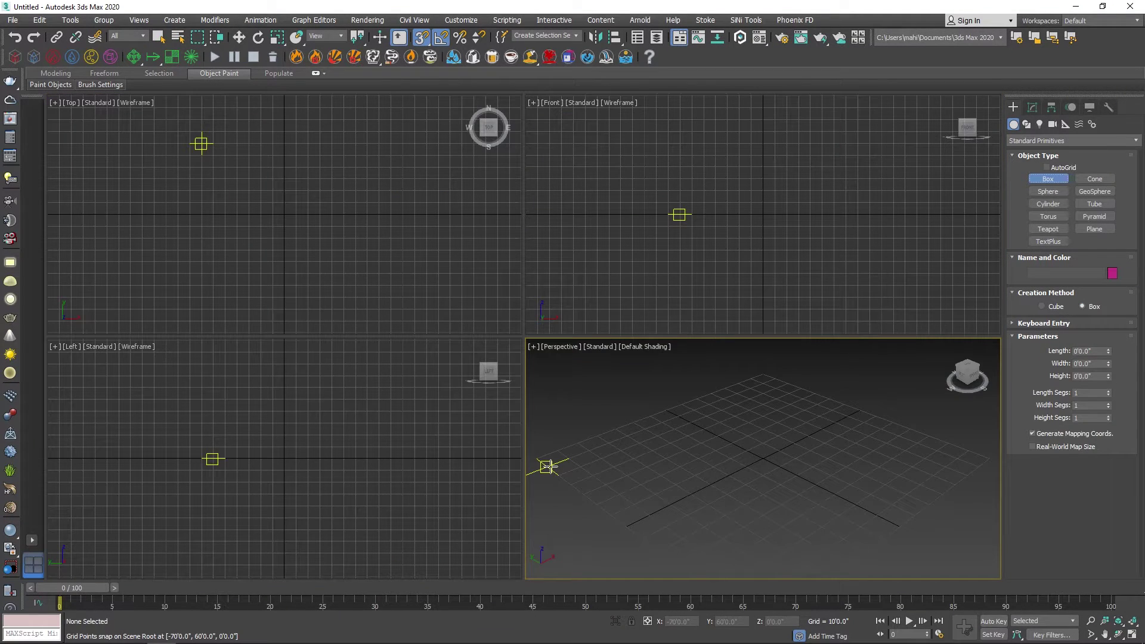
{"action": "left_click_drag", "start_coordinate": [547, 465], "coordinate": [575, 469]}
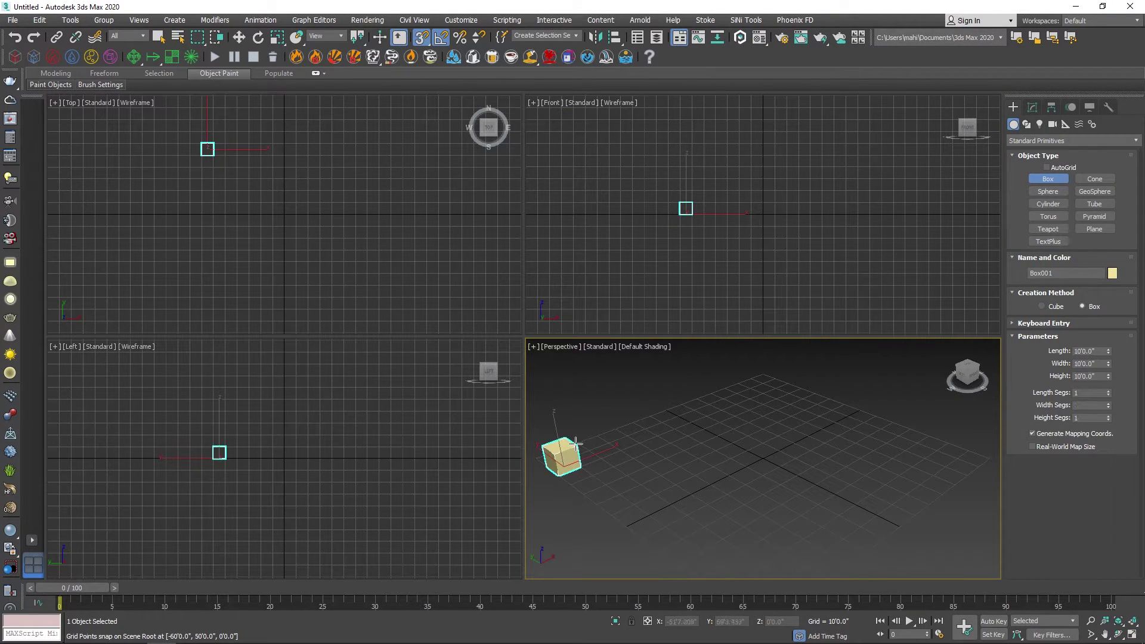
Finish the 10 × 10 × 10 box and drag out a sphere of radius 448.656 at the grid centre
{"action": "left_click", "coordinate": [573, 444]}
{"action": "left_click", "coordinate": [1048, 191]}
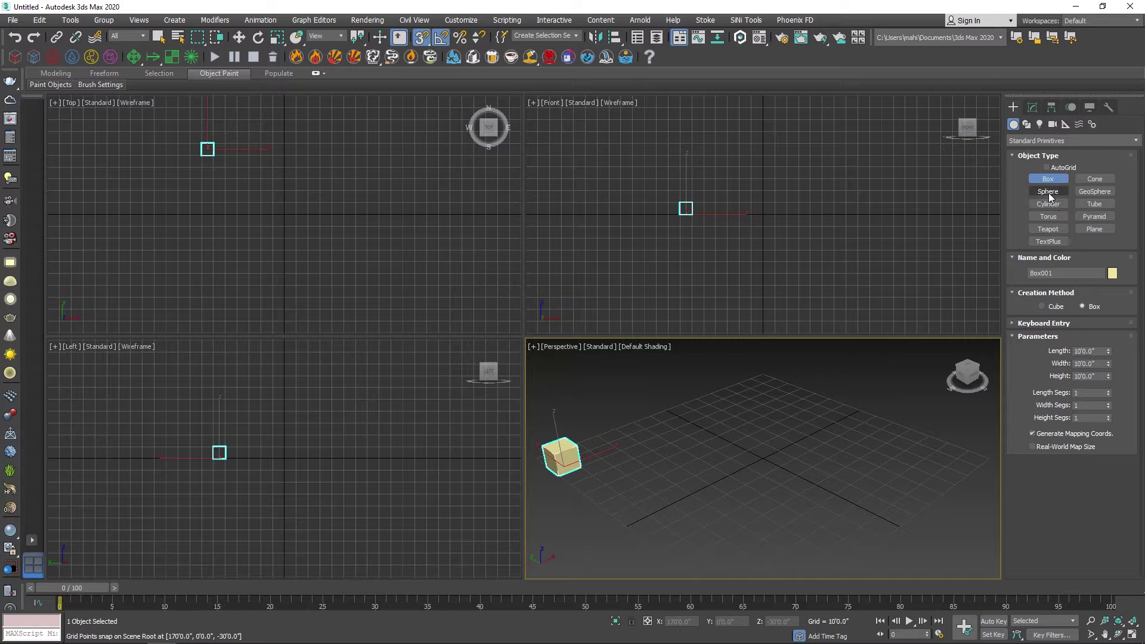
{"action": "left_click_drag", "start_coordinate": [762, 458], "coordinate": [792, 516]}
Turn off snaps, maximize the Perspective viewport, and select the small box
{"action": "key", "text": "s"}
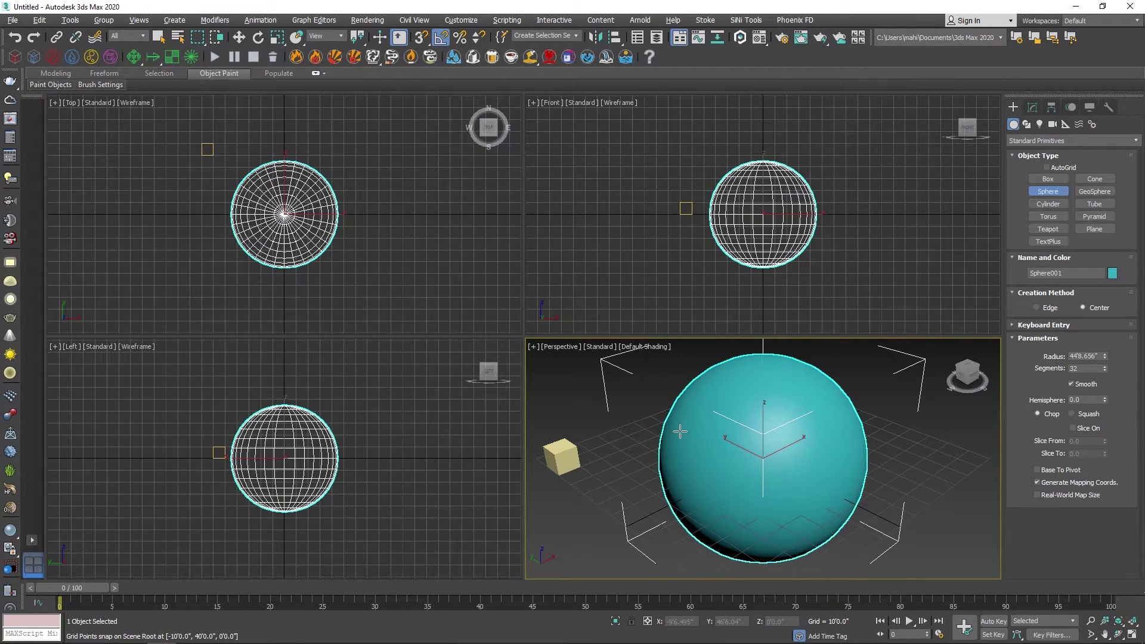
{"action": "key", "text": "alt+w"}
{"action": "scroll", "coordinate": [429, 381], "scroll_direction": "down", "scroll_amount": 3}
{"action": "scroll", "coordinate": [588, 366], "scroll_direction": "down", "scroll_amount": 3}
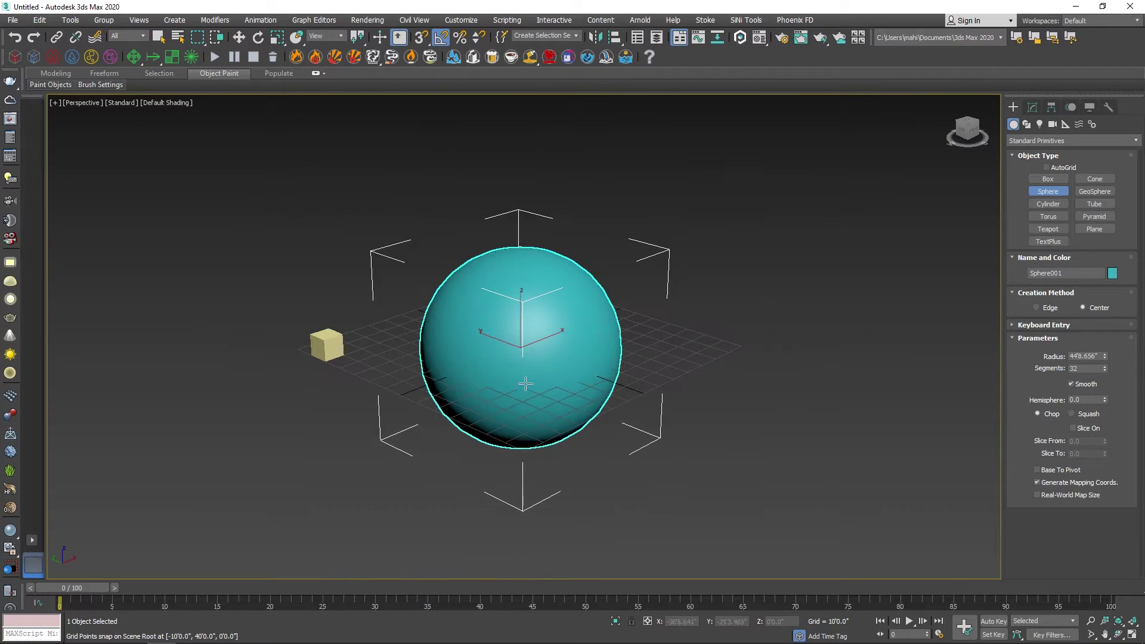
{"action": "key", "text": "w"}
{"action": "left_click", "coordinate": [325, 344]}
Make Box001 a Scatter compound object with the sphere as its distribution object
{"action": "left_click", "coordinate": [1018, 141]}
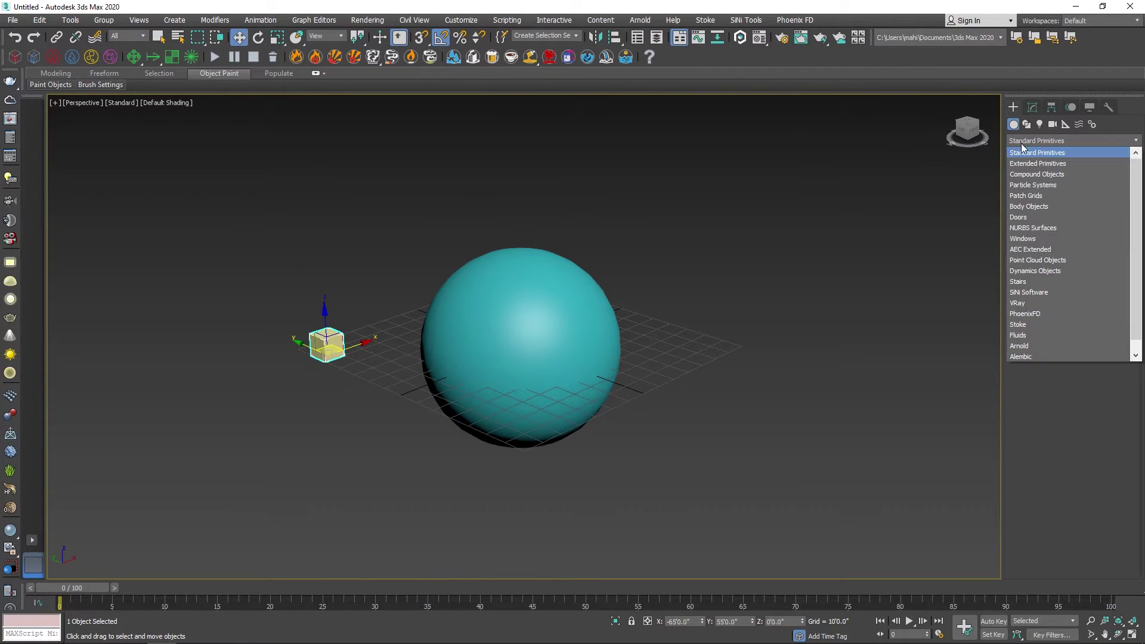
{"action": "left_click", "coordinate": [1020, 168]}
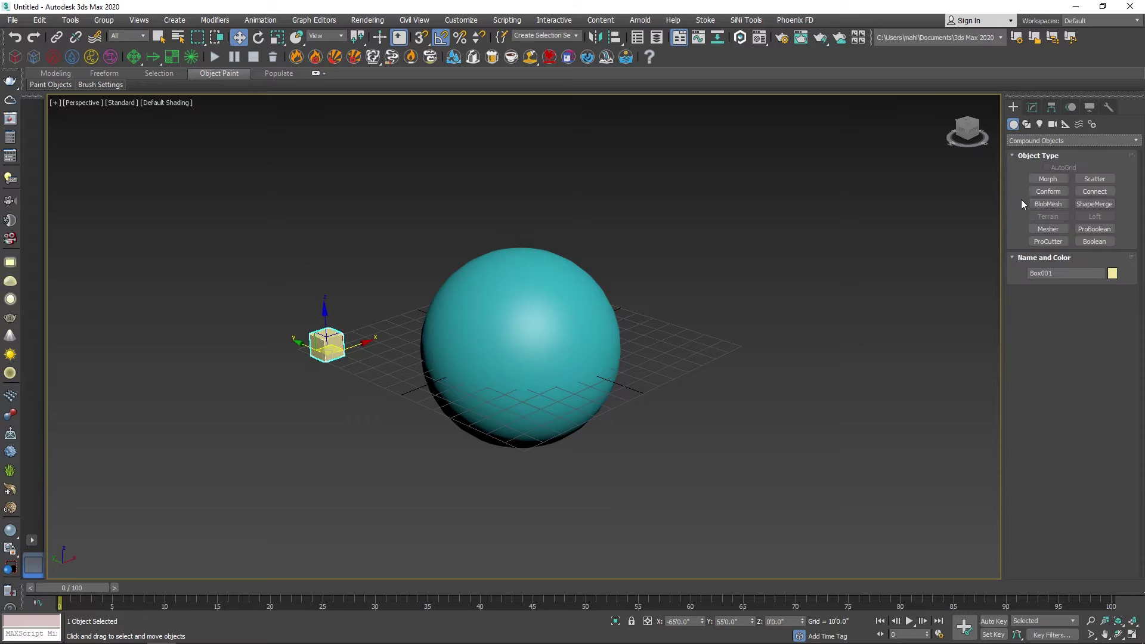
{"action": "left_click", "coordinate": [1106, 178]}
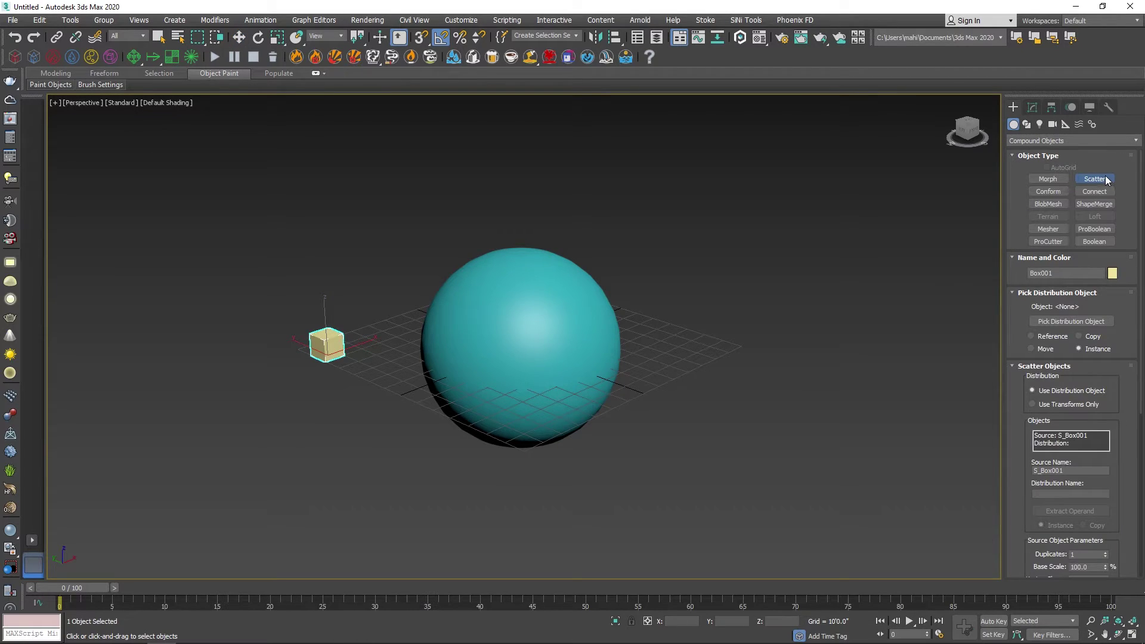
{"action": "scroll", "coordinate": [1065, 511], "scroll_direction": "down", "scroll_amount": 8}
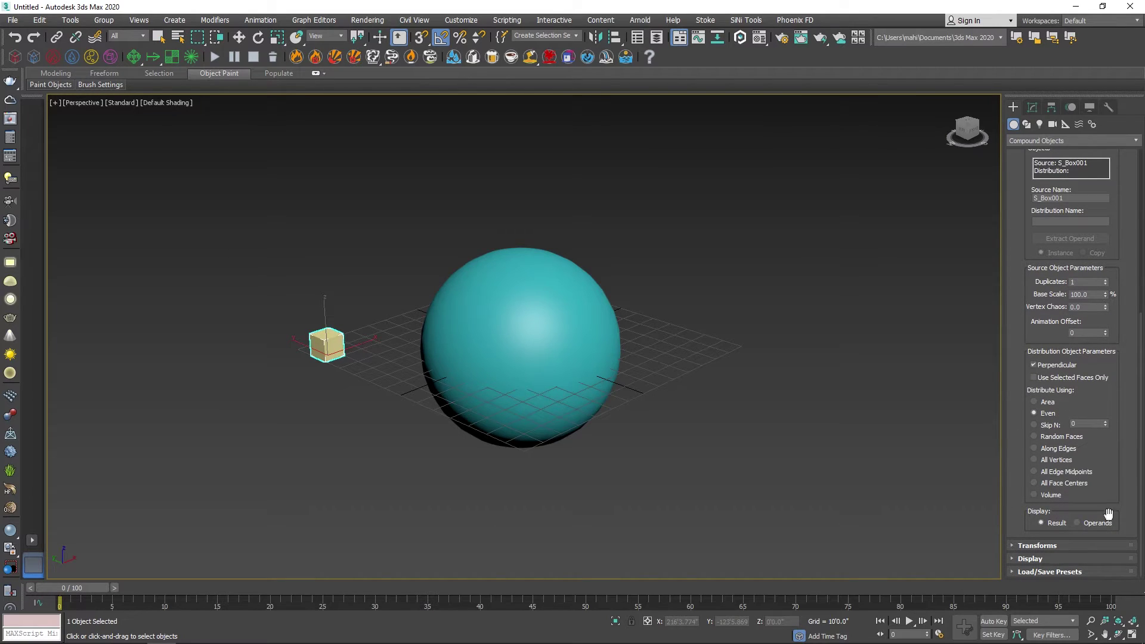
{"action": "scroll", "coordinate": [1065, 468], "scroll_direction": "up", "scroll_amount": 7}
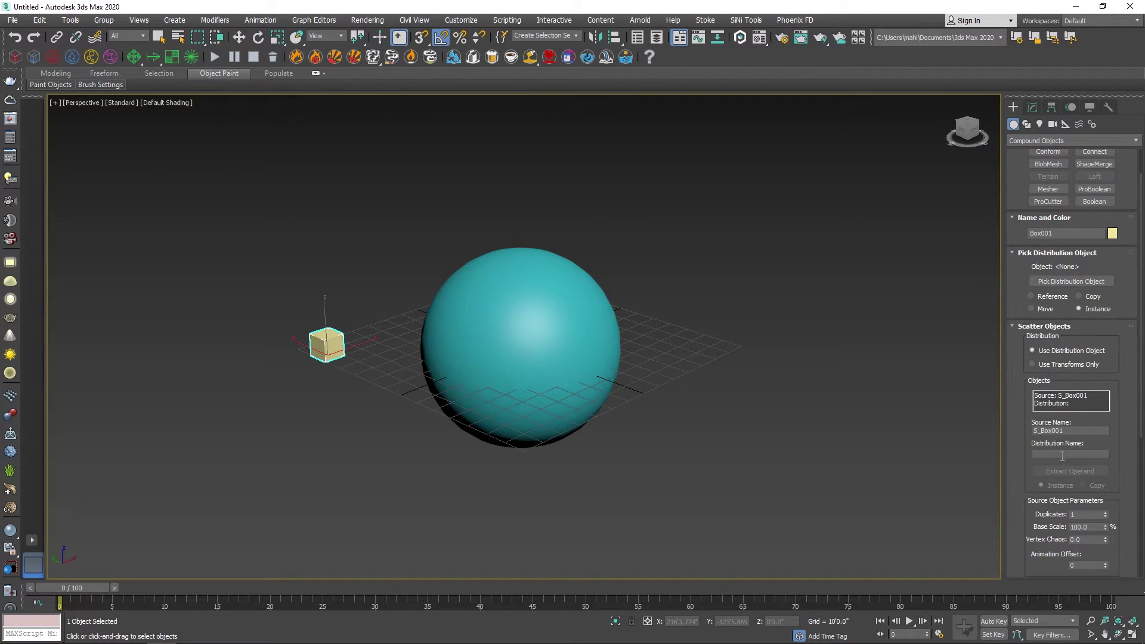
{"action": "left_click", "coordinate": [1041, 283]}
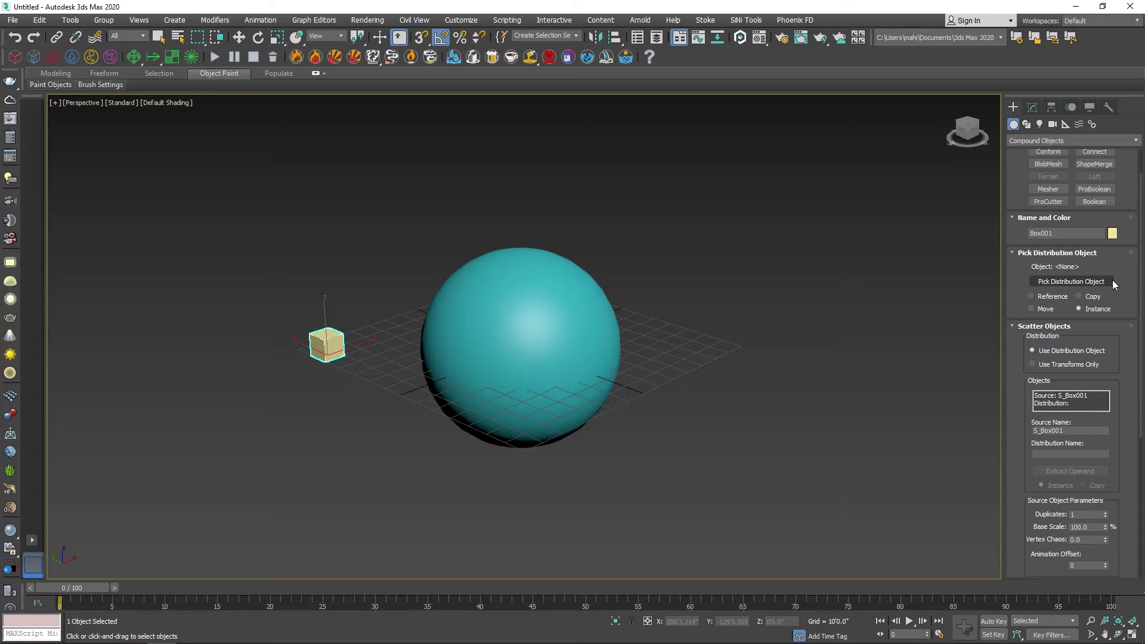
{"action": "left_click", "coordinate": [1079, 283]}
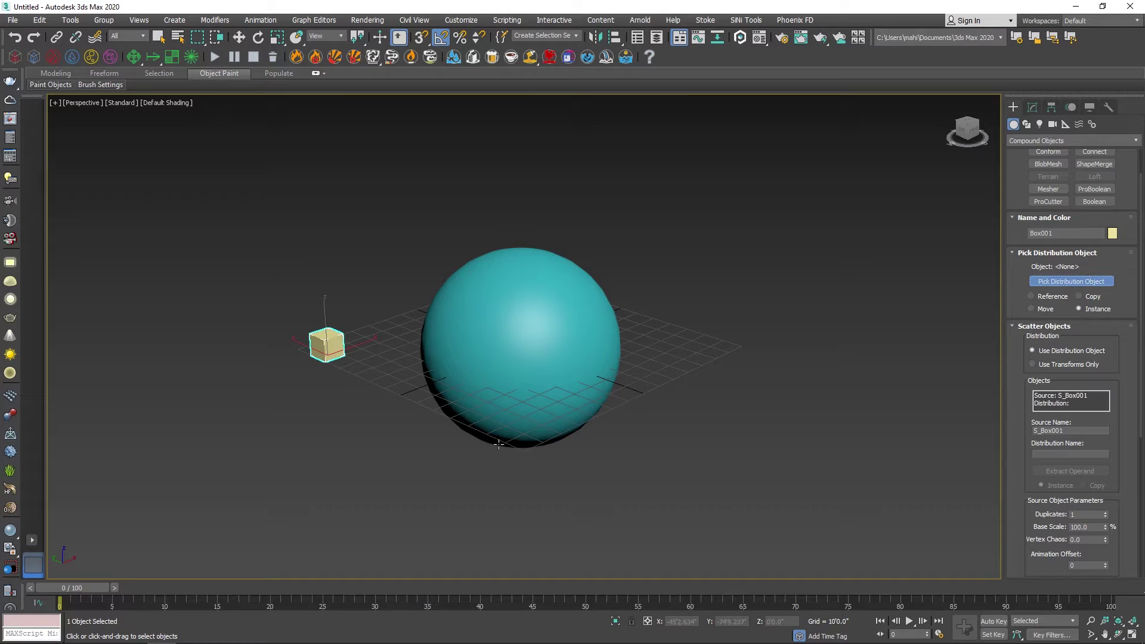
{"action": "left_click", "coordinate": [522, 333]}
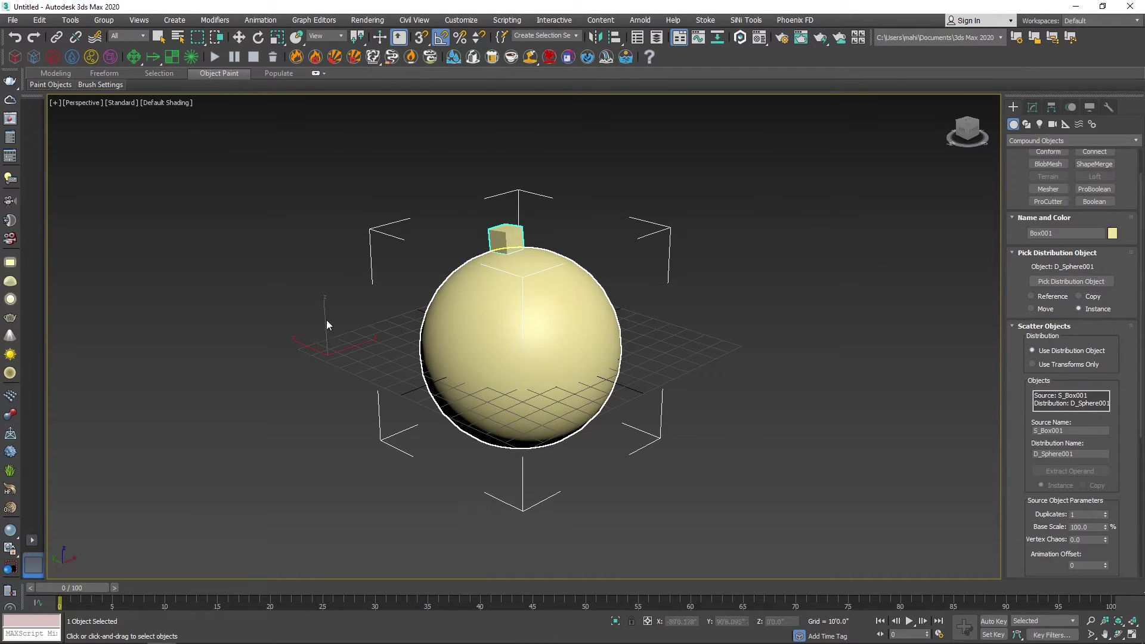
Move the original teal sphere right, clear of the scatter, and select the scatter object
{"action": "mouse_move", "coordinate": [497, 284]}
{"action": "middle_mouse_down", "text": "alt"}
{"action": "mouse_move", "coordinate": [395, 275]}
{"action": "mouse_move", "coordinate": [286, 285]}
{"action": "mouse_move", "coordinate": [300, 334]}
{"action": "mouse_move", "coordinate": [461, 337]}
{"action": "mouse_move", "coordinate": [495, 305]}
{"action": "middle_mouse_up", "text": "alt"}
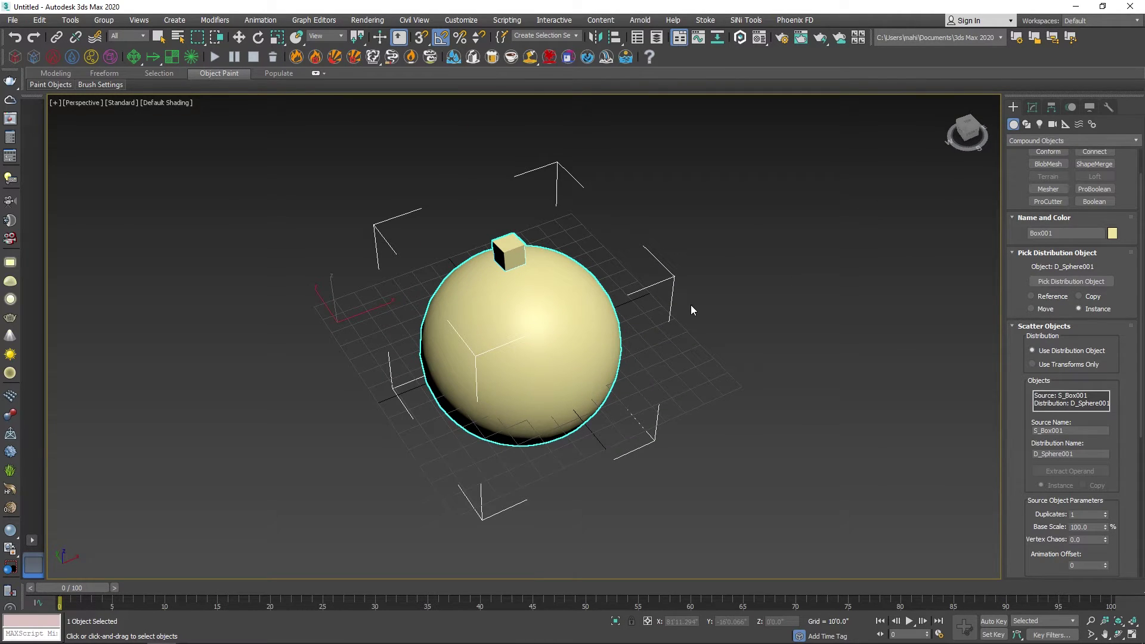
{"action": "key", "text": "w"}
{"action": "left_click", "coordinate": [519, 319]}
{"action": "left_click_drag", "start_coordinate": [559, 329], "coordinate": [886, 242]}
{"action": "scroll", "coordinate": [444, 251], "scroll_direction": "down", "scroll_amount": 3}
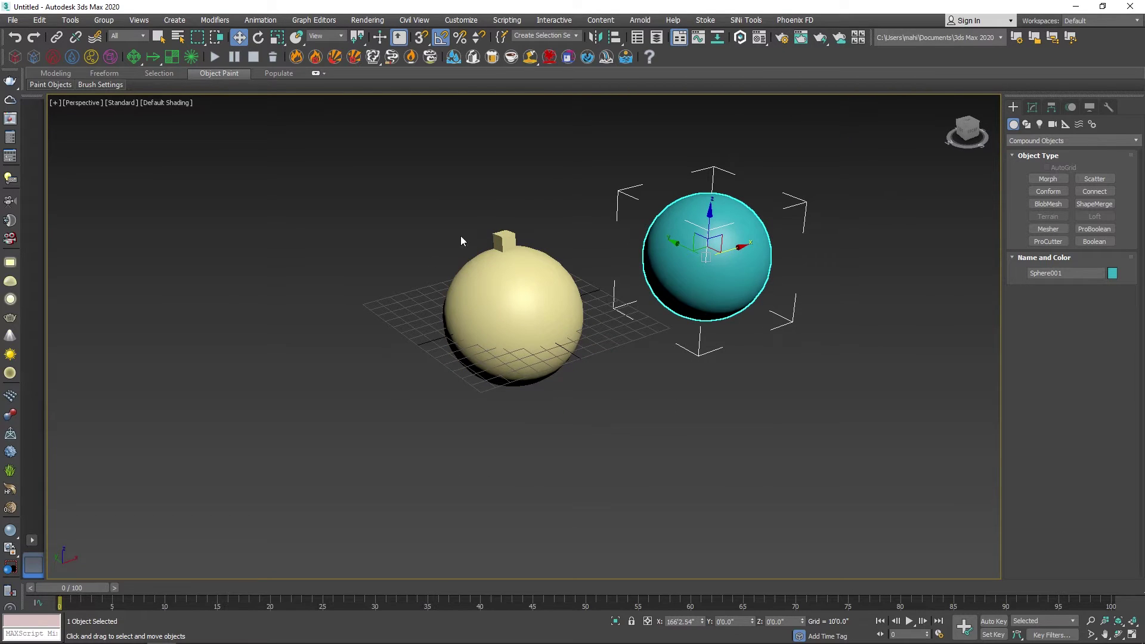
{"action": "left_click", "coordinate": [506, 326]}
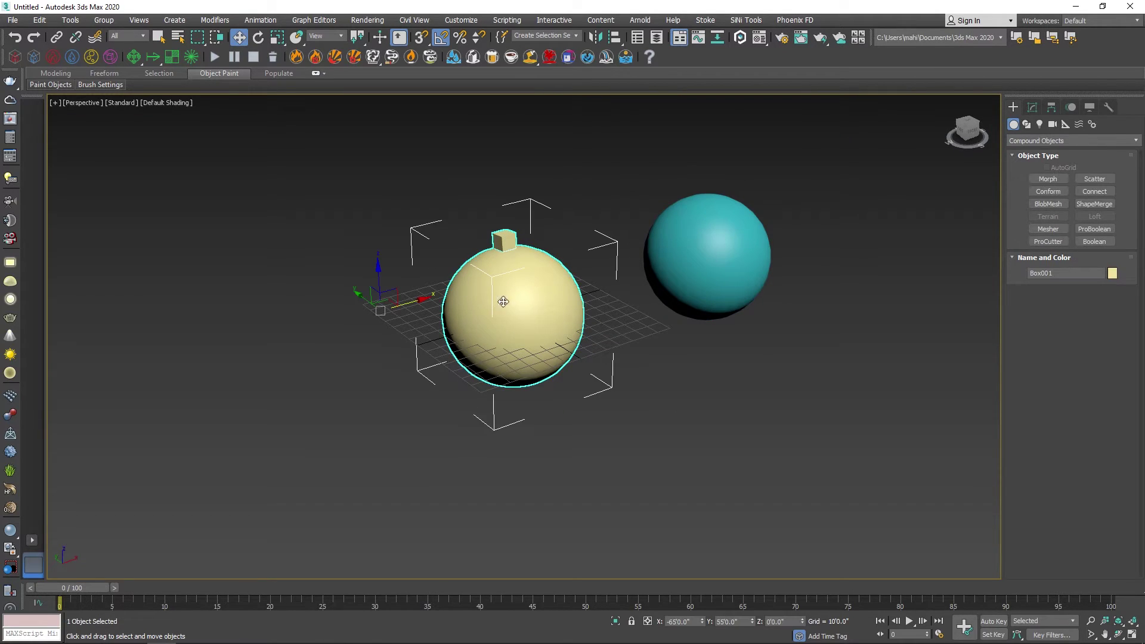
In the Modify panel, toggle Use Transforms Only off and on, then raise Duplicates toward 38
{"action": "scroll", "coordinate": [455, 279], "scroll_direction": "up", "scroll_amount": 2}
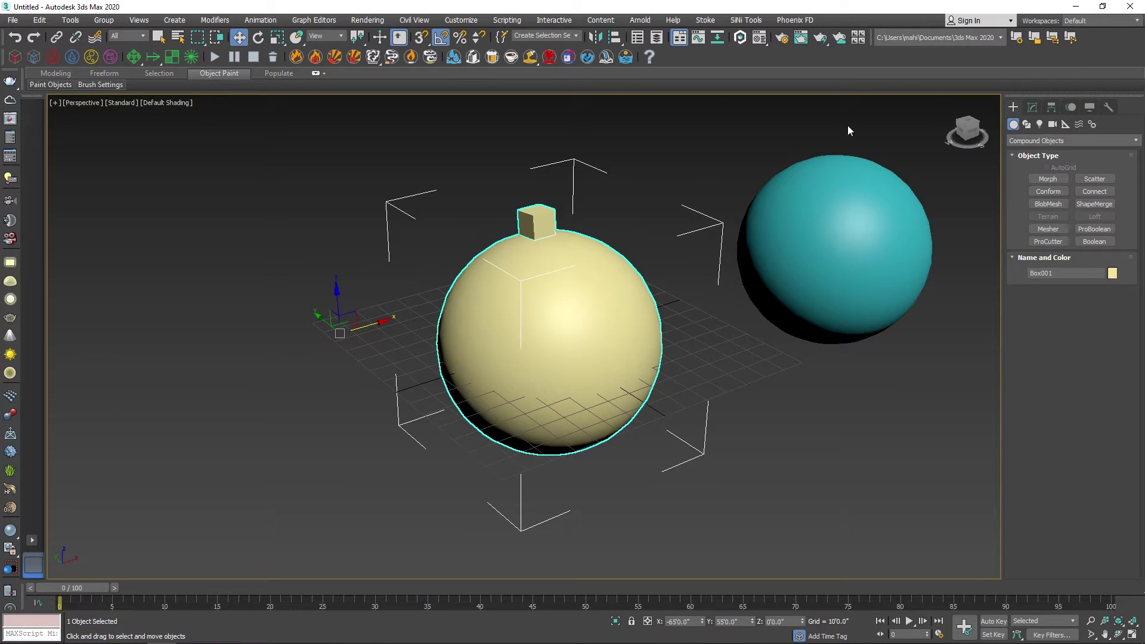
{"action": "left_click", "coordinate": [1033, 108]}
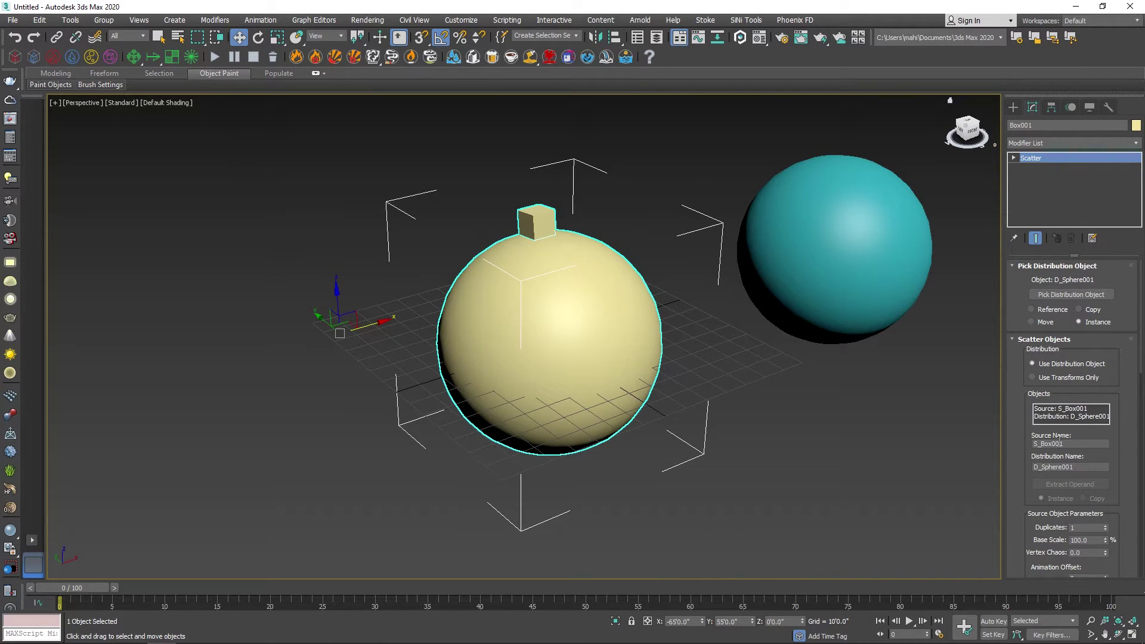
{"action": "scroll", "coordinate": [1064, 349], "scroll_direction": "down", "scroll_amount": 3}
{"action": "left_click", "coordinate": [1072, 288]}
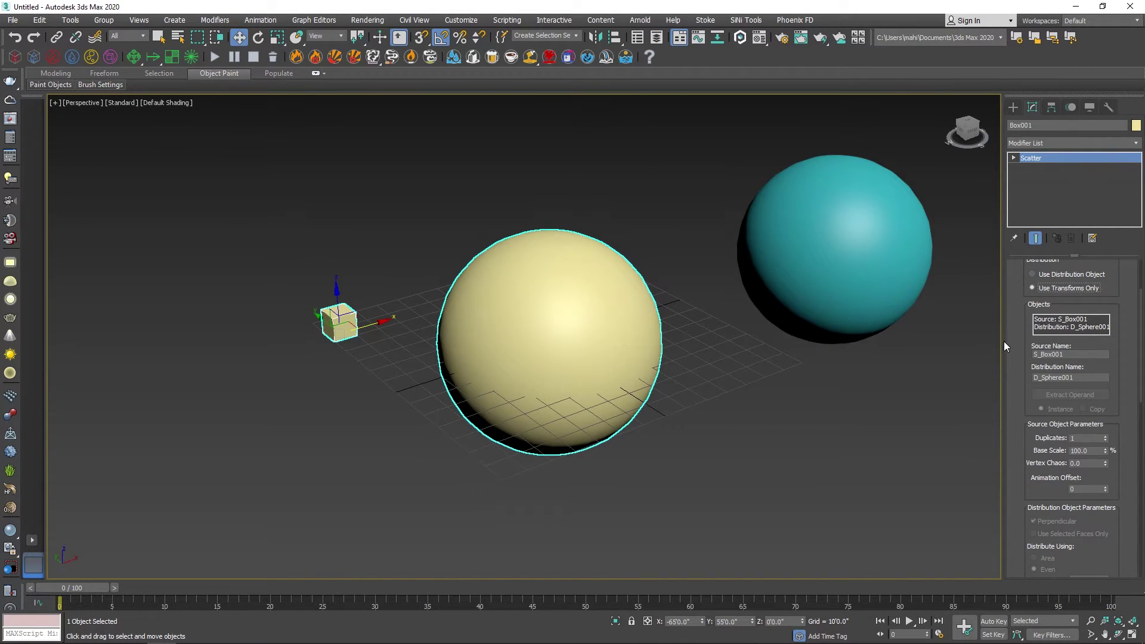
{"action": "left_click", "coordinate": [1064, 274]}
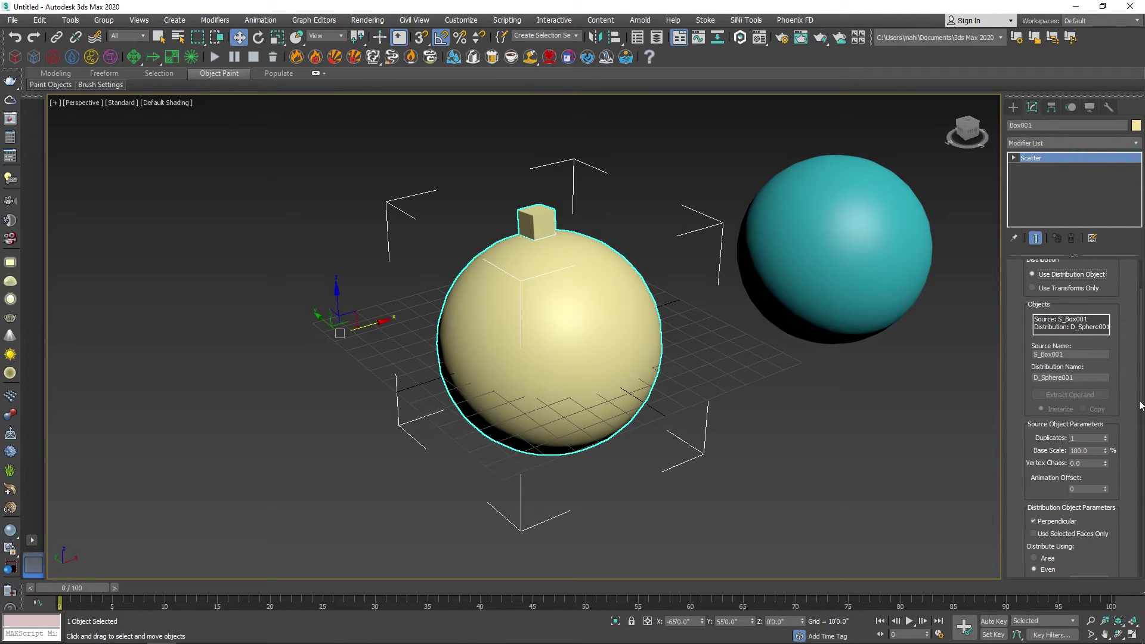
{"action": "left_click_drag", "start_coordinate": [1123, 414], "coordinate": [1113, 322]}
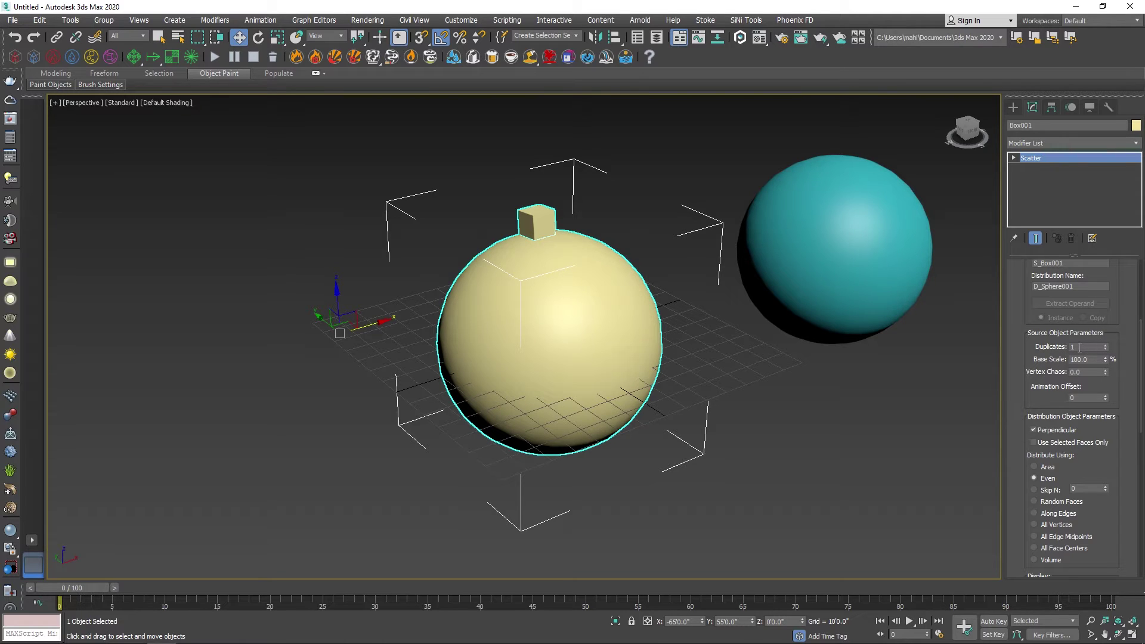
{"action": "left_click_drag", "start_coordinate": [1106, 347], "coordinate": [1108, 323]}
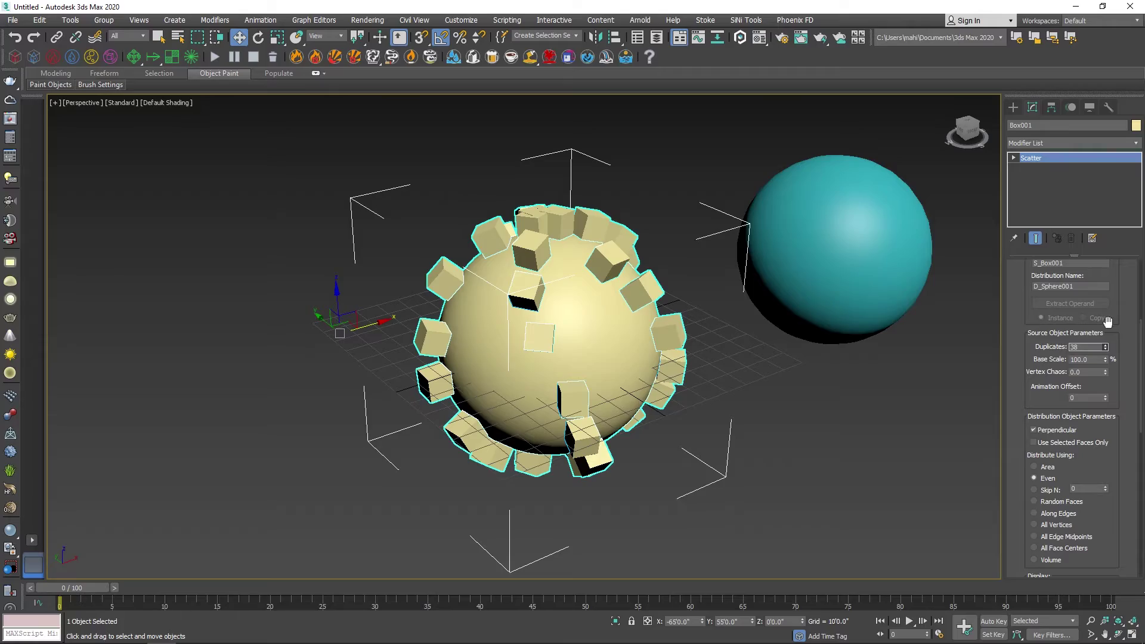
Try Vertex Chaos, reset it to 0, and set the boxes' Base Scale to 54.2%
{"action": "middle_click_drag", "start_coordinate": [597, 286], "coordinate": [627, 438], "text": "alt"}
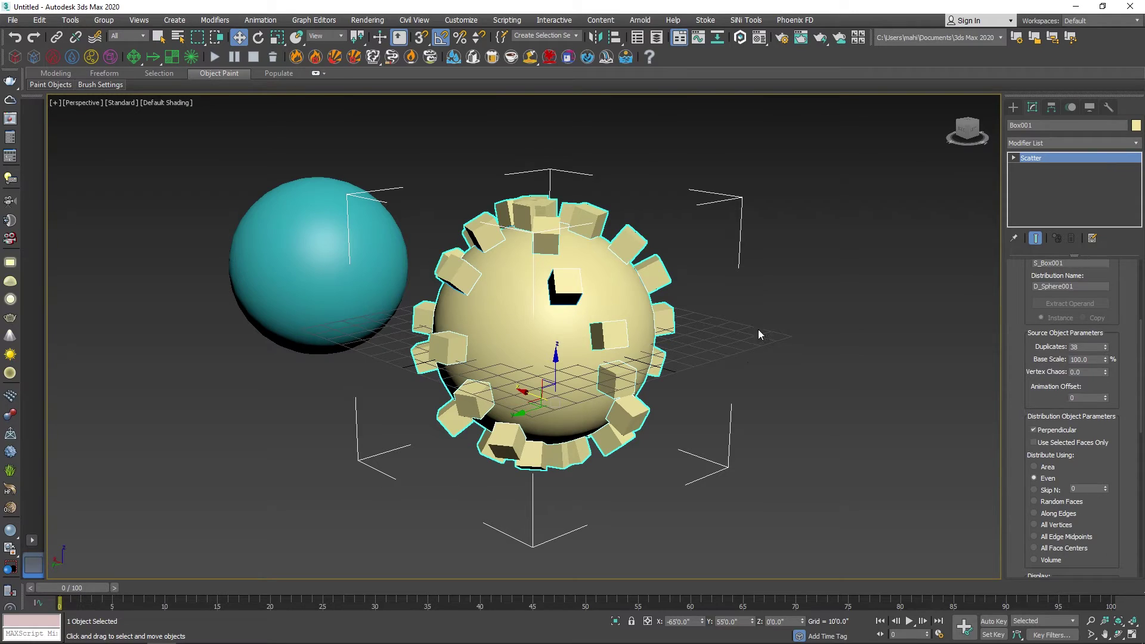
{"action": "left_click_drag", "start_coordinate": [1107, 373], "coordinate": [1021, 356]}
{"action": "right_click", "coordinate": [1106, 370]}
{"action": "left_click_drag", "start_coordinate": [1105, 359], "coordinate": [959, 263]}
{"action": "left_click_drag", "start_coordinate": [868, 459], "coordinate": [861, 179]}
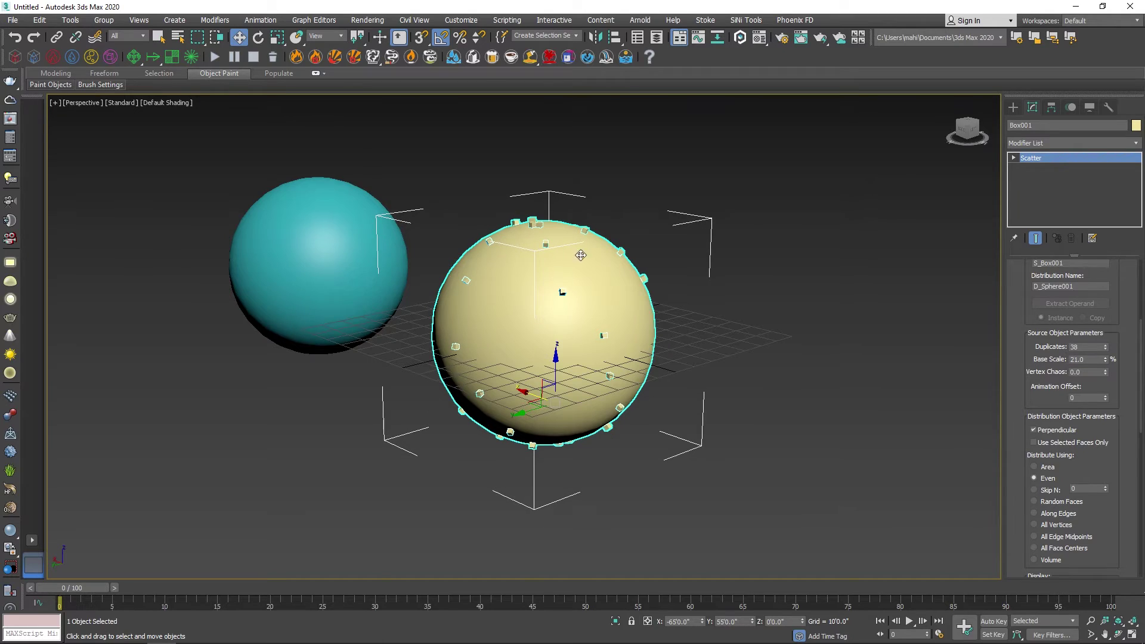
{"action": "scroll", "coordinate": [575, 344], "scroll_direction": "up", "scroll_amount": 3}
{"action": "scroll", "coordinate": [1073, 441], "scroll_direction": "down", "scroll_amount": 5}
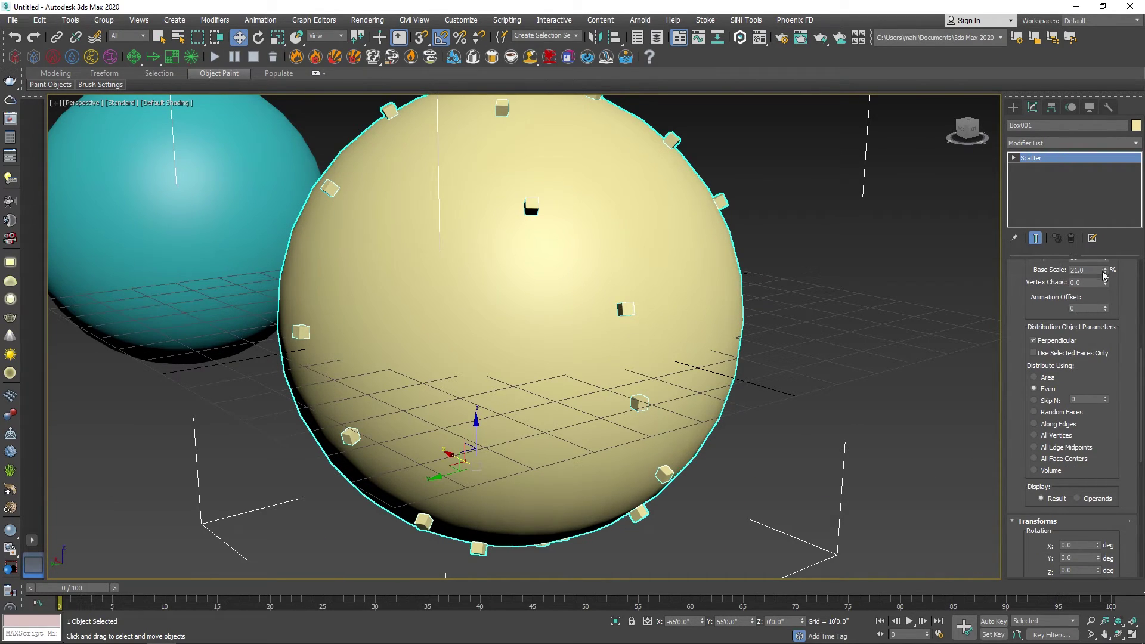
{"action": "left_click_drag", "start_coordinate": [1108, 272], "coordinate": [1081, 78]}
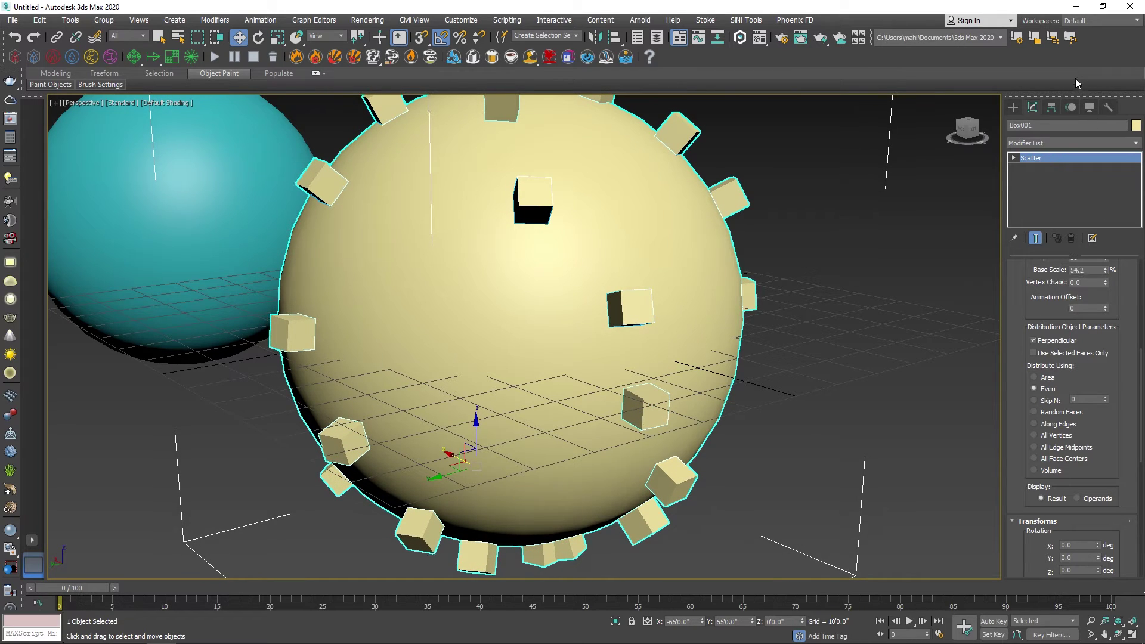
Try Area and Even distribution, then Skip N with 11 faces skipped
{"action": "left_click", "coordinate": [1042, 380]}
{"action": "scroll", "coordinate": [745, 405], "scroll_direction": "down", "scroll_amount": 3}
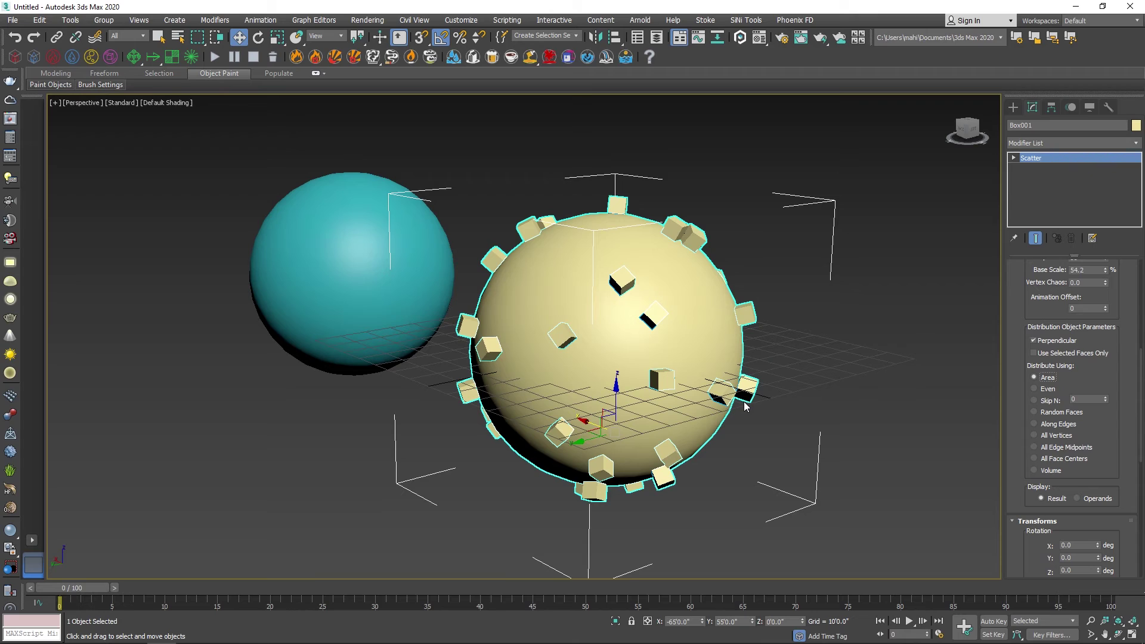
{"action": "left_click", "coordinate": [1046, 390]}
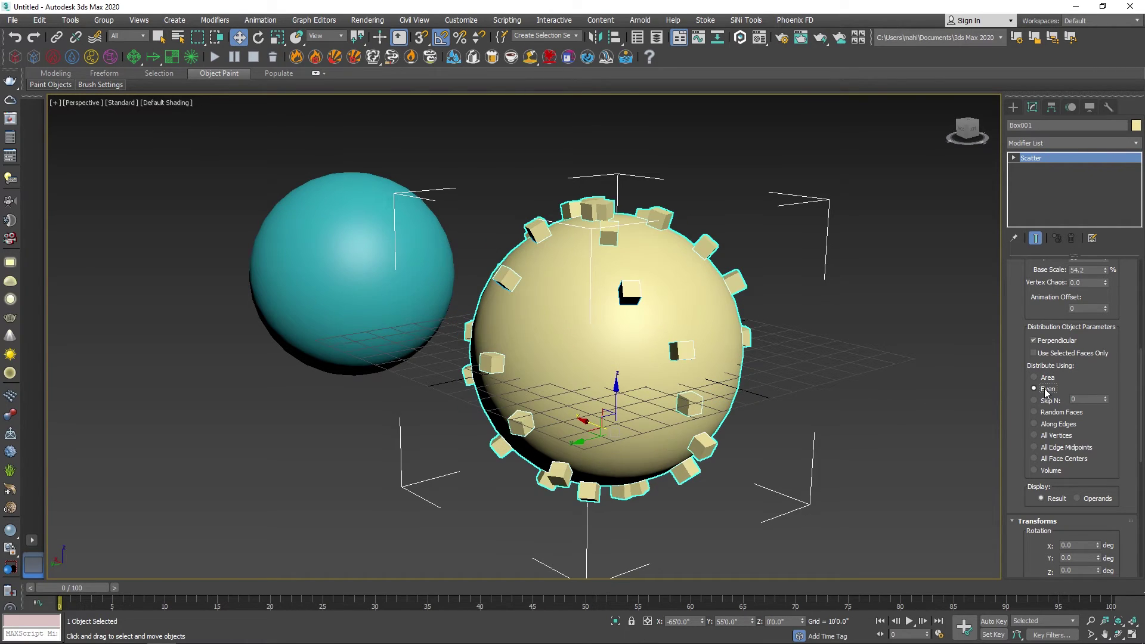
{"action": "left_click", "coordinate": [1050, 403]}
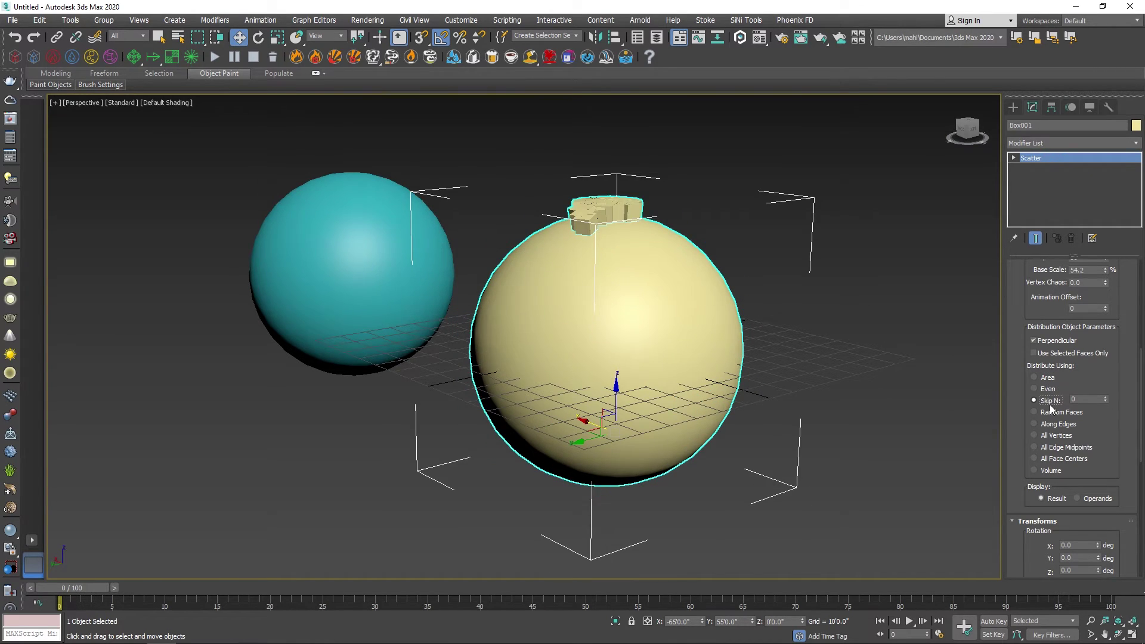
{"action": "left_click_drag", "start_coordinate": [1105, 401], "coordinate": [1106, 391]}
{"action": "middle_click_drag", "start_coordinate": [873, 388], "coordinate": [729, 335], "text": "alt"}
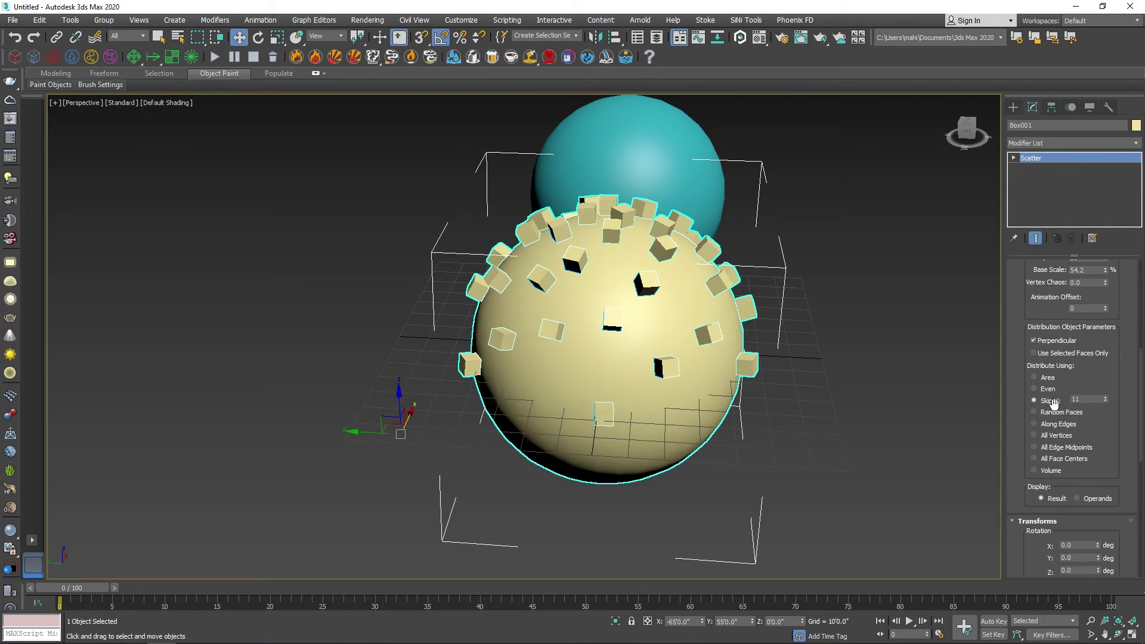
Try Random Faces, Along Edges, All Vertices, All Edge Midpoints, All Face Centers, ending on Volume
{"action": "left_click", "coordinate": [1045, 413]}
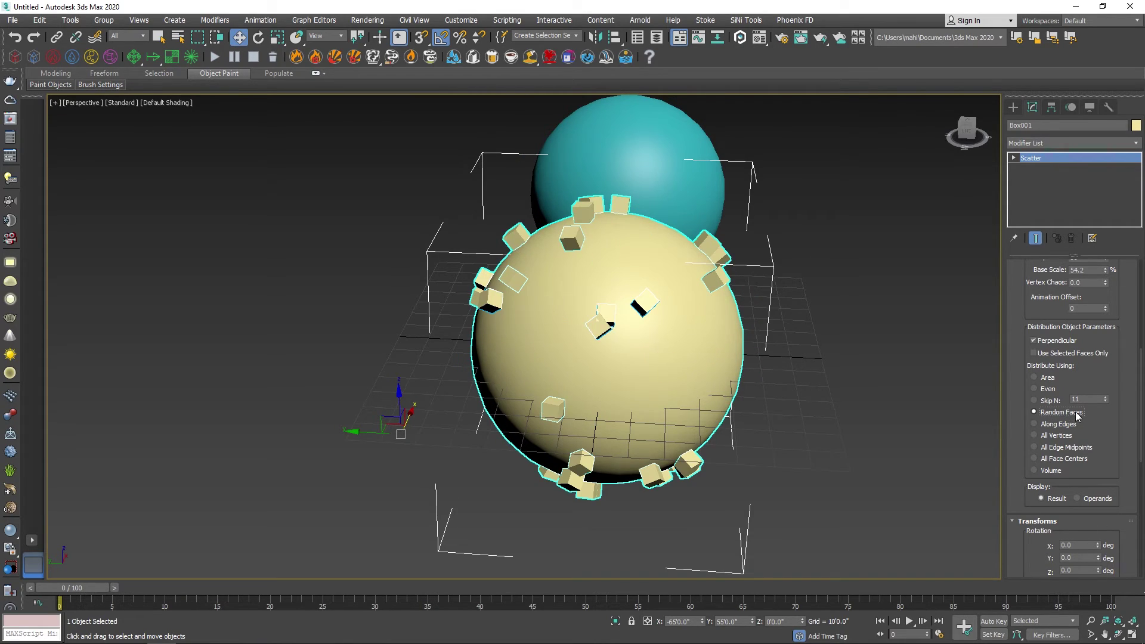
{"action": "left_click", "coordinate": [1055, 426]}
{"action": "left_click", "coordinate": [1054, 437]}
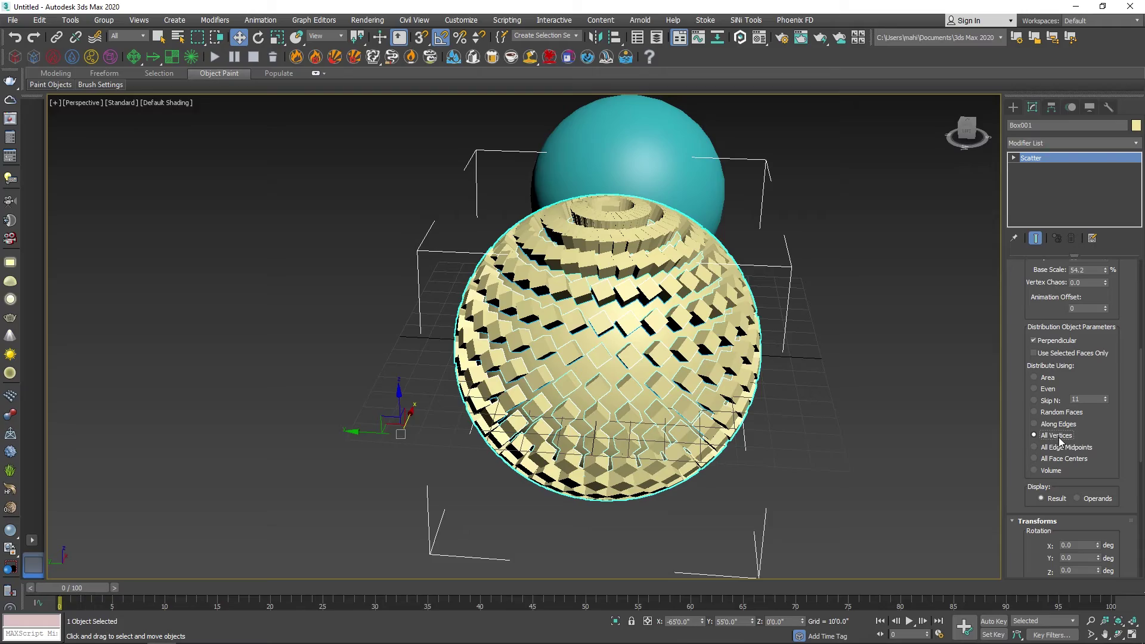
{"action": "middle_click_drag", "start_coordinate": [918, 420], "coordinate": [964, 417], "text": "alt"}
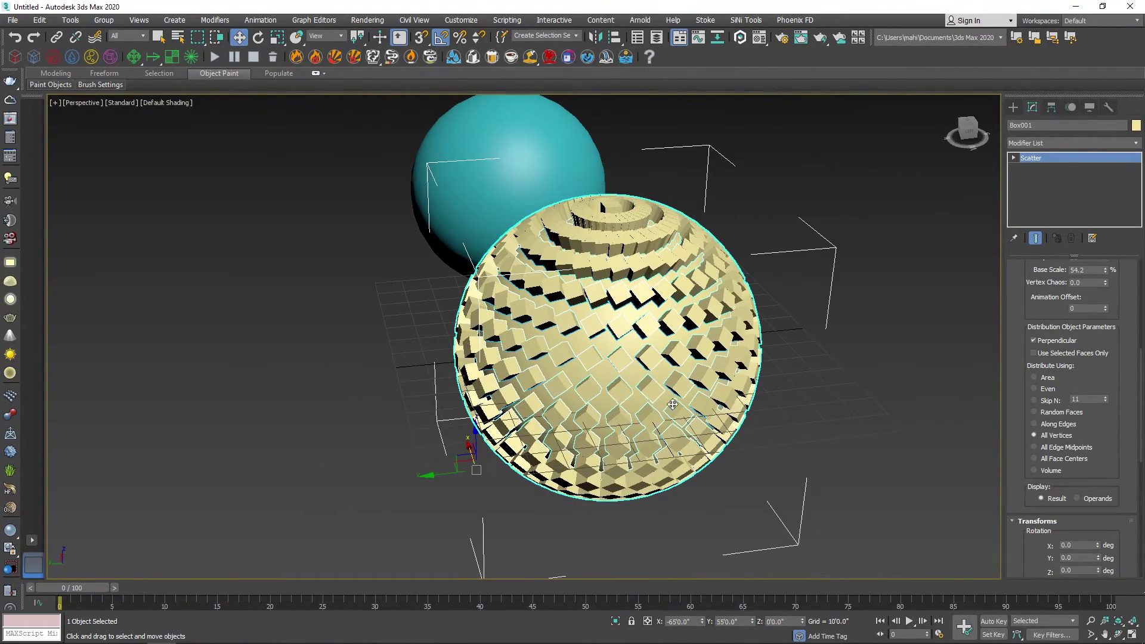
{"action": "left_click", "coordinate": [1071, 449]}
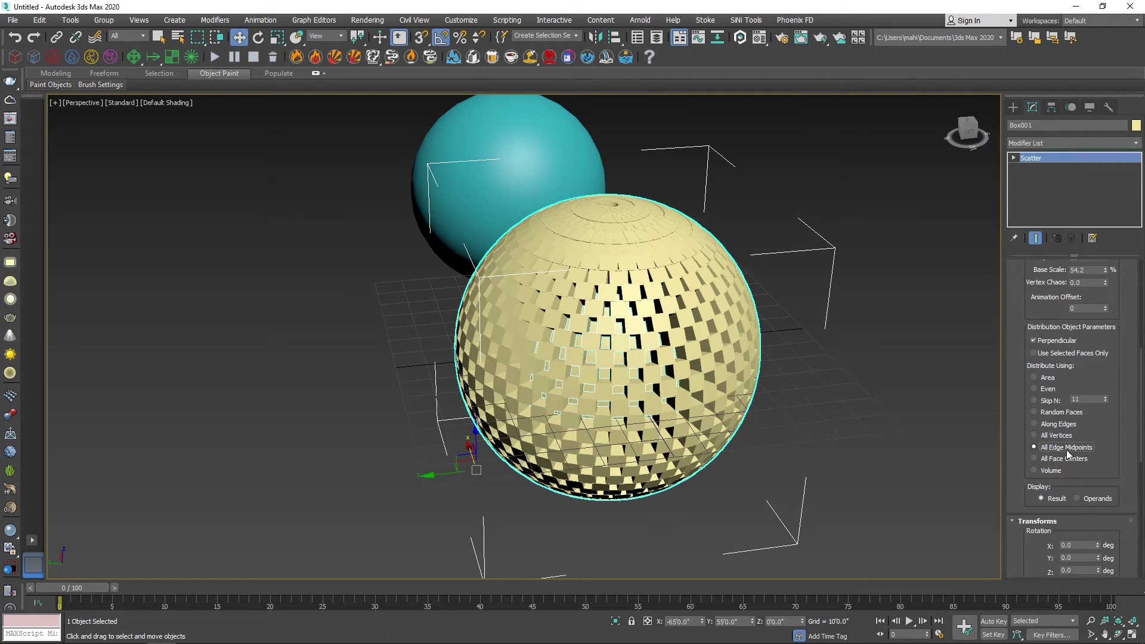
{"action": "middle_click_drag", "start_coordinate": [793, 414], "coordinate": [821, 381], "text": "alt"}
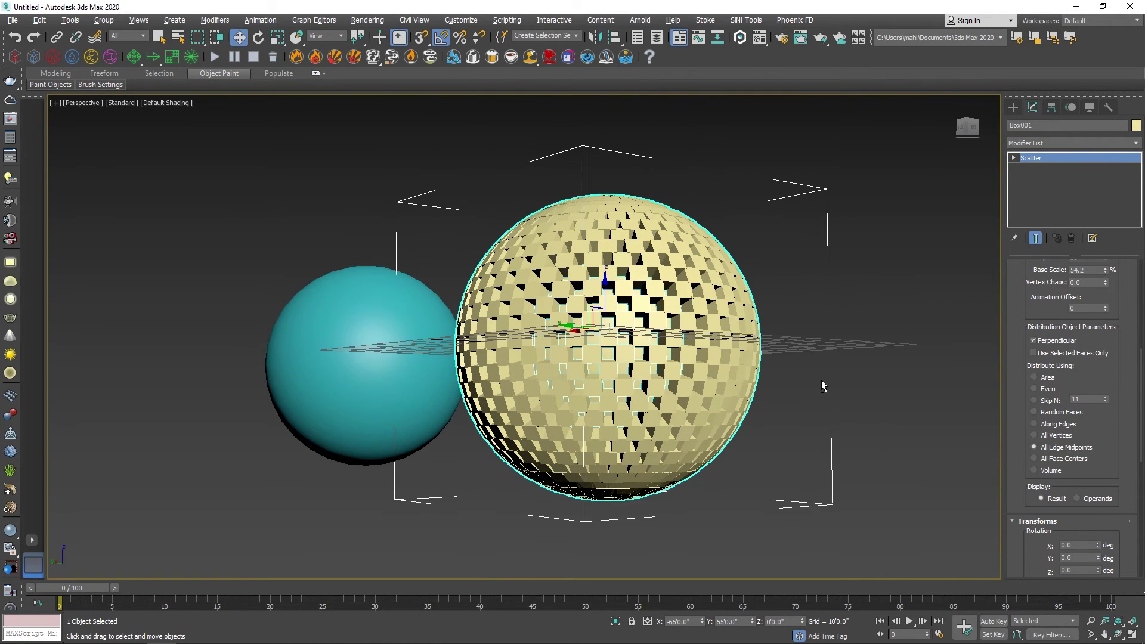
{"action": "left_click", "coordinate": [1065, 459]}
{"action": "left_click", "coordinate": [1051, 472]}
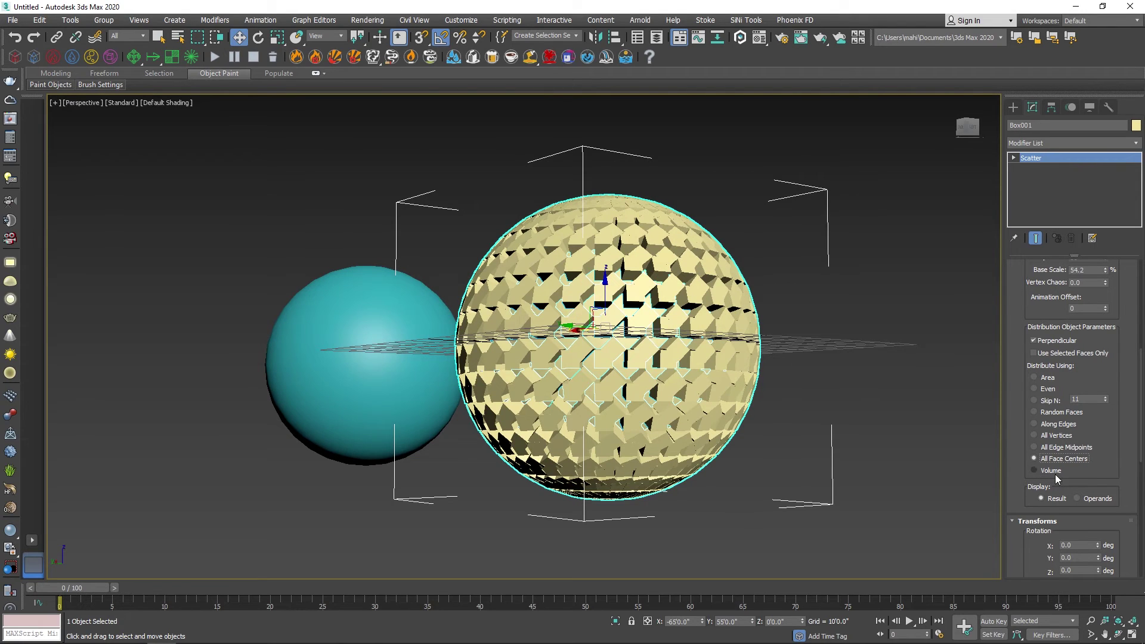
{"action": "key", "text": "shift+z"}
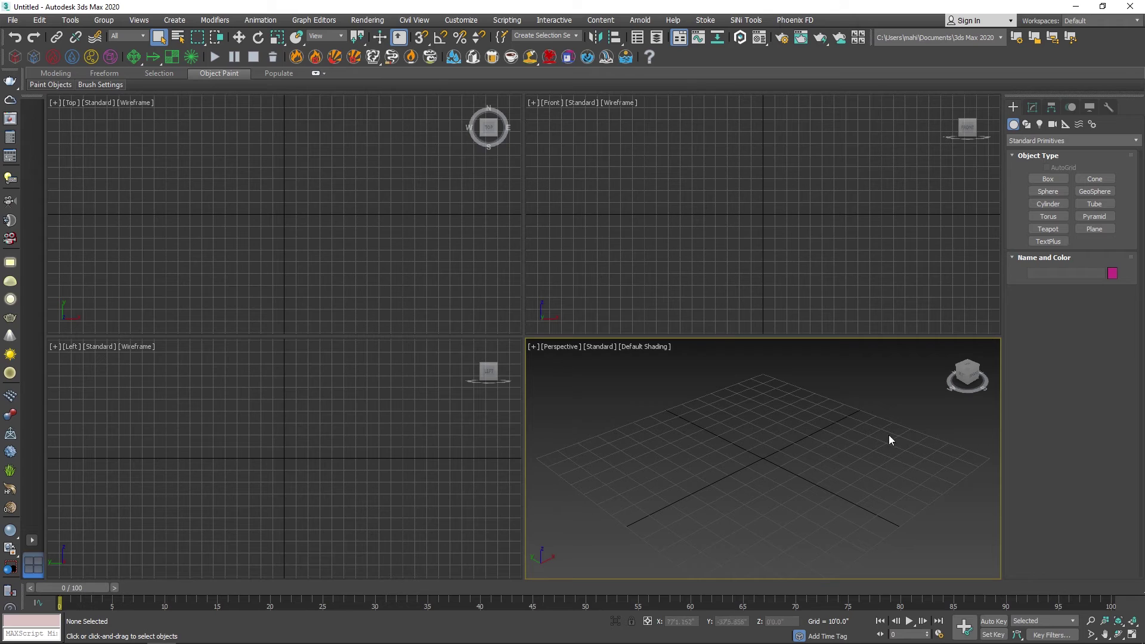
Create a box and a tall cylinder side by side on the grid
{"action": "left_click", "coordinate": [1047, 180]}
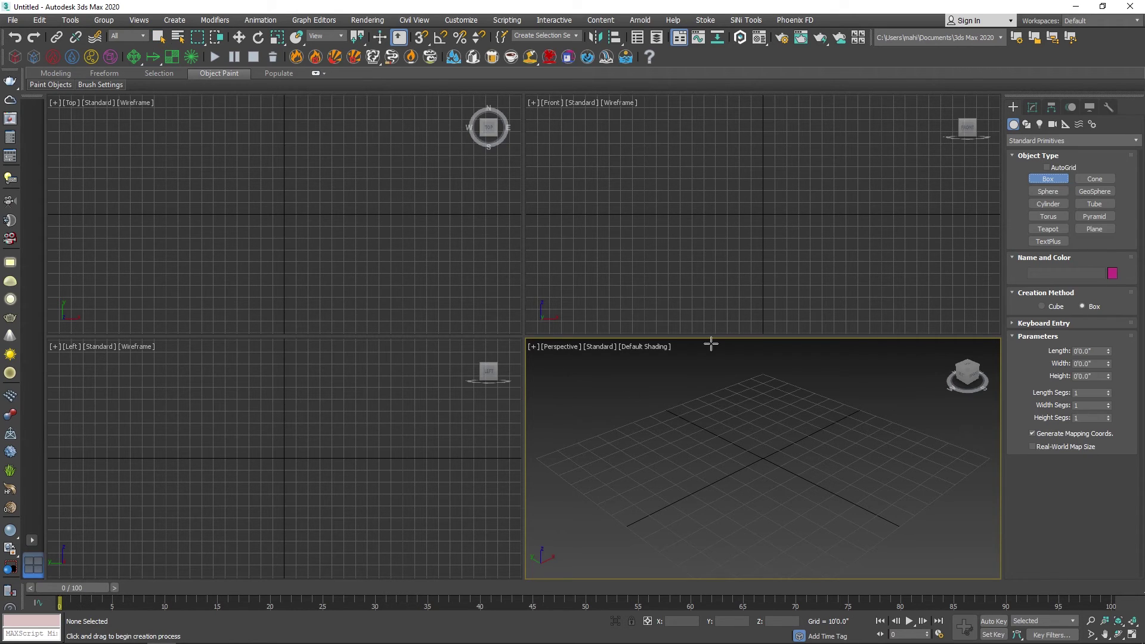
{"action": "left_click_drag", "start_coordinate": [547, 467], "coordinate": [624, 471]}
{"action": "left_click", "coordinate": [611, 406]}
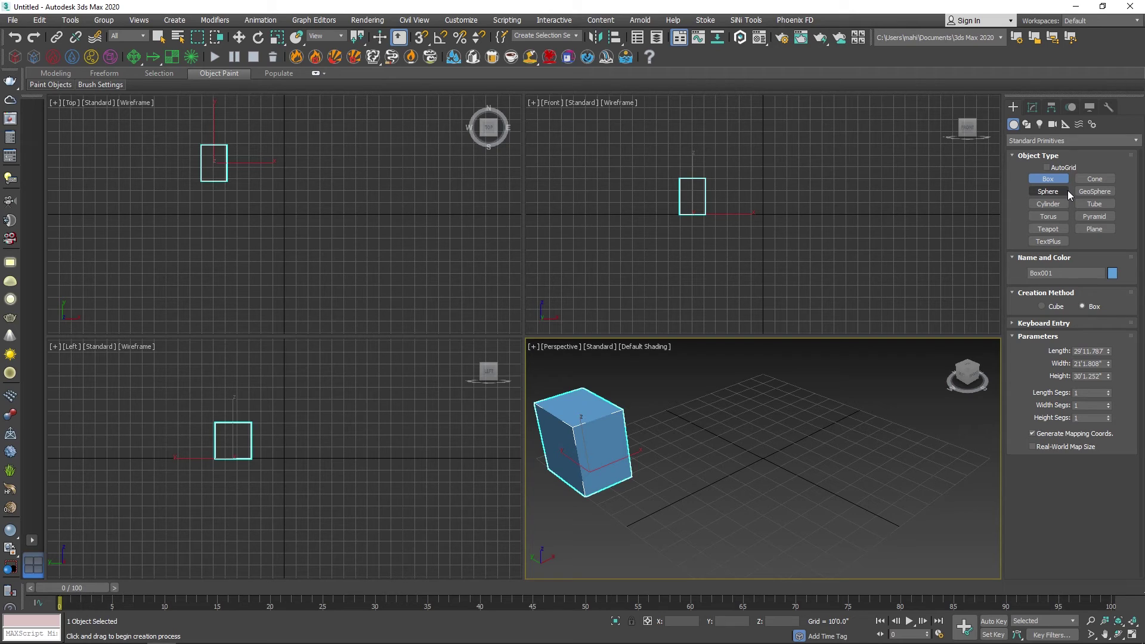
{"action": "left_click", "coordinate": [1049, 204]}
{"action": "left_click_drag", "start_coordinate": [826, 440], "coordinate": [874, 443]}
{"action": "left_click", "coordinate": [837, 335]}
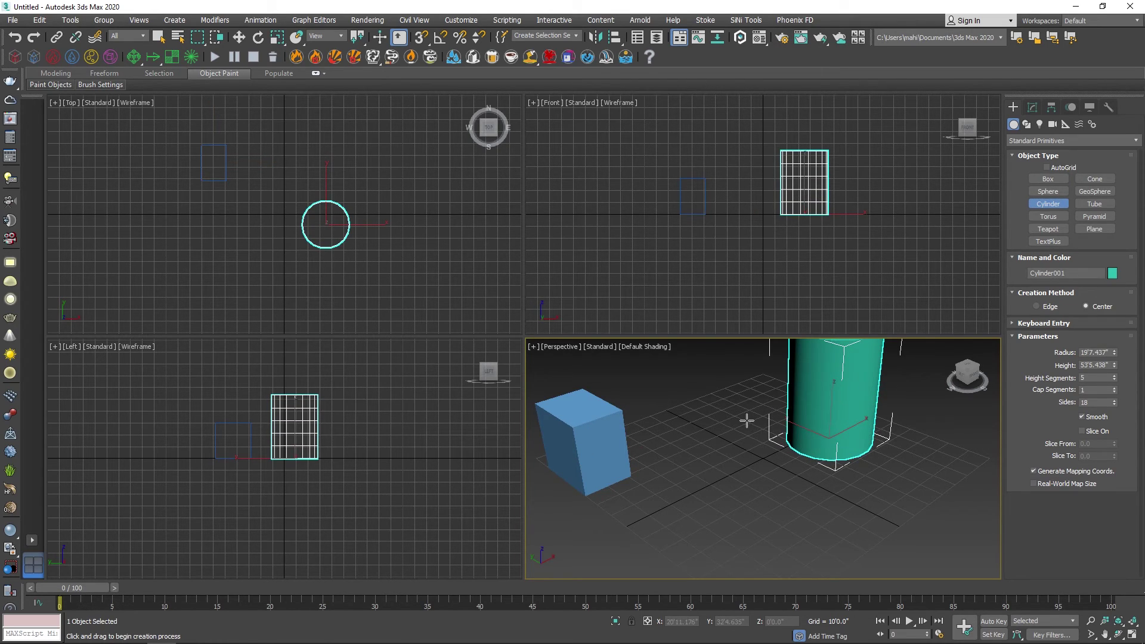
Maximize the Perspective viewport, exit cylinder creation, and select the cylinder
{"action": "key", "text": "z"}
{"action": "key", "text": "alt+w"}
{"action": "scroll", "coordinate": [656, 436], "scroll_direction": "down", "scroll_amount": 5}
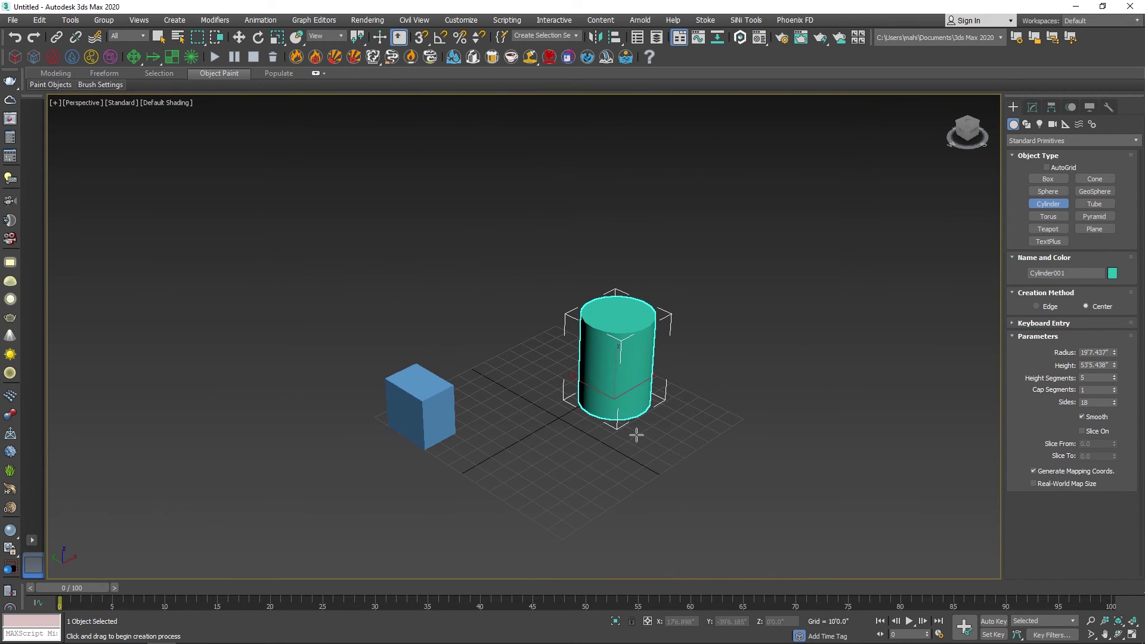
{"action": "right_click", "coordinate": [628, 435]}
{"action": "left_click", "coordinate": [578, 439]}
{"action": "left_click", "coordinate": [618, 363]}
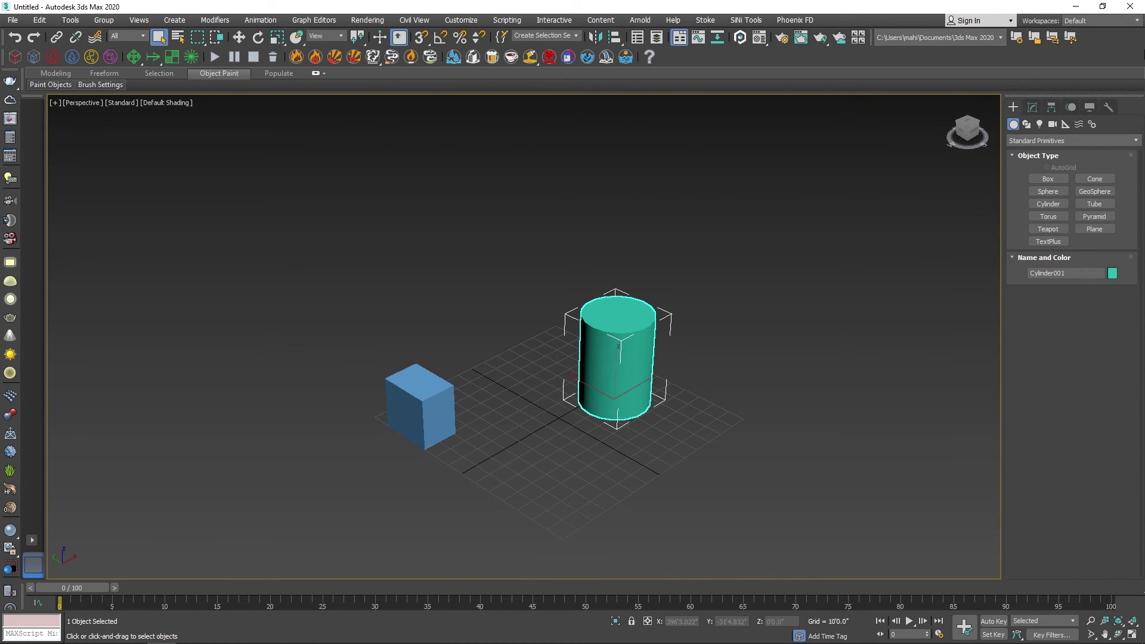
{"action": "left_click", "coordinate": [1072, 141]}
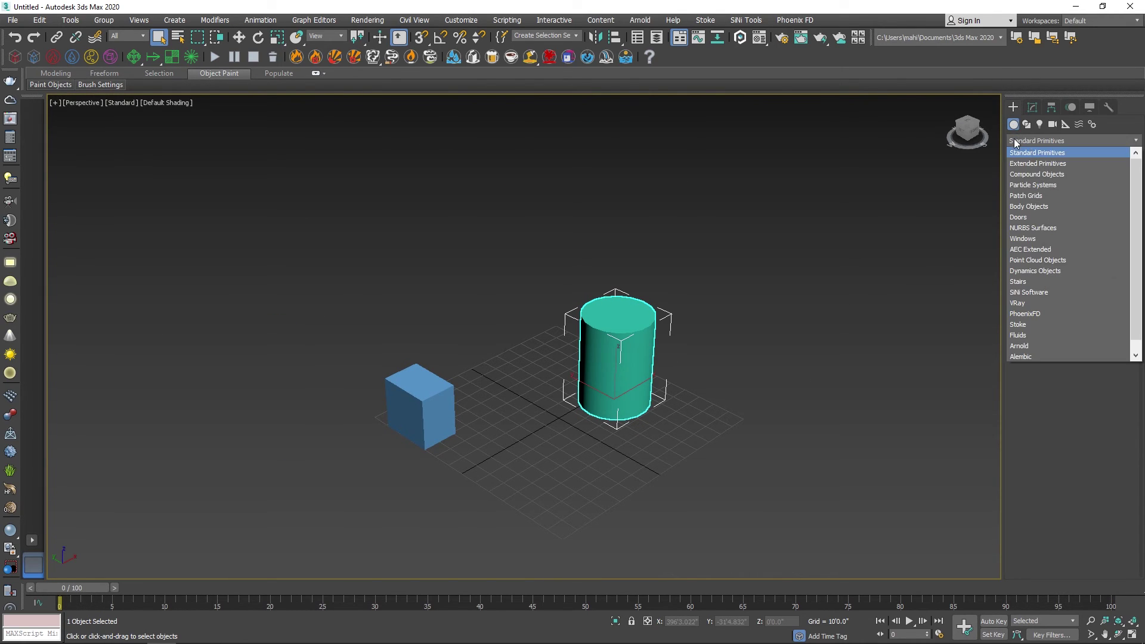
Convert Cylinder001 into a Connect compound and pick Box001 as the second operand
{"action": "left_click", "coordinate": [1035, 173]}
{"action": "left_click", "coordinate": [1095, 191]}
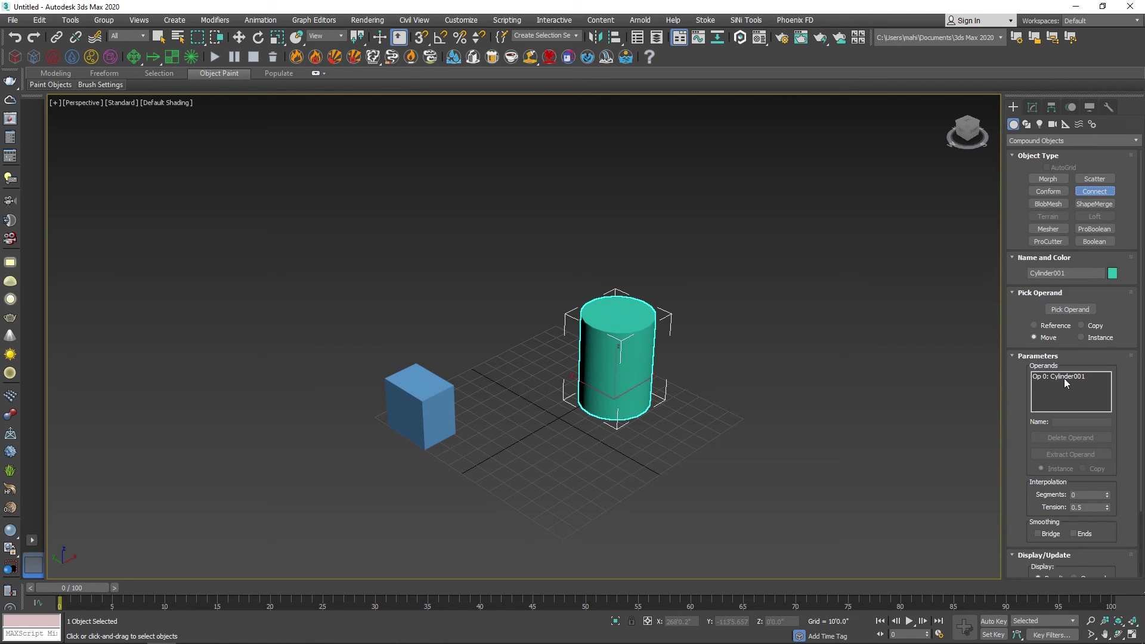
{"action": "left_click", "coordinate": [1065, 310]}
{"action": "left_click", "coordinate": [437, 412]}
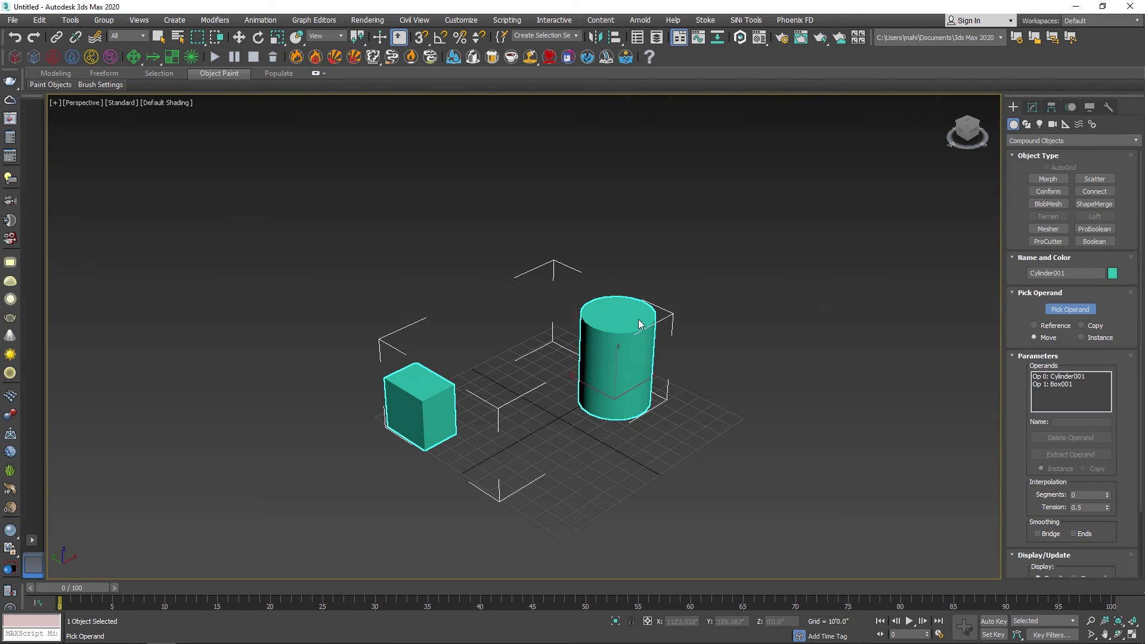